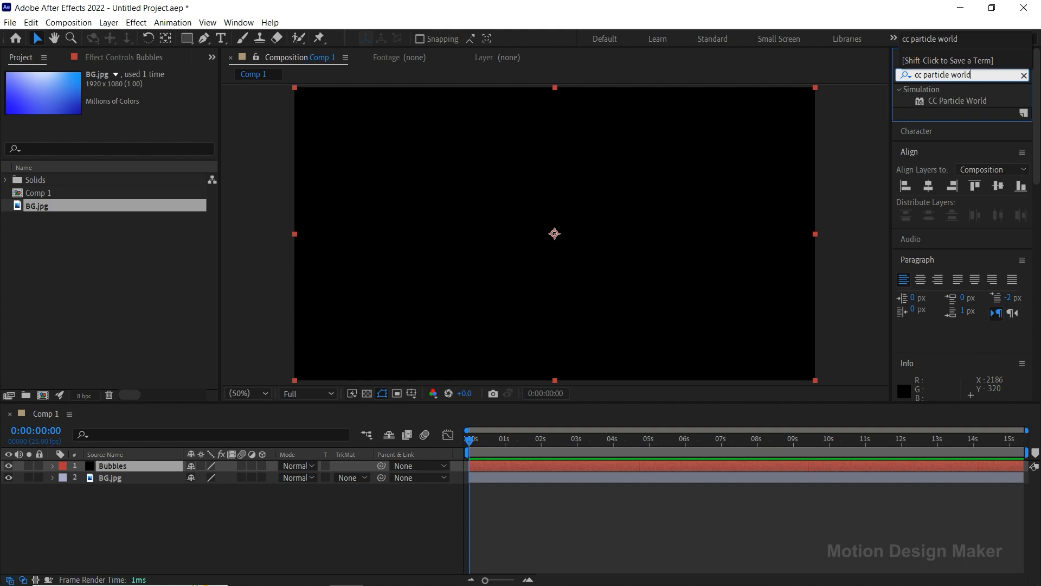
Apply the CC Particle World effect to the Bubbles layer, preview it and park the playhead at 1 second.
{"action": "left_click", "coordinate": [950, 101]}
{"action": "left_click_drag", "start_coordinate": [957, 103], "coordinate": [591, 464]}
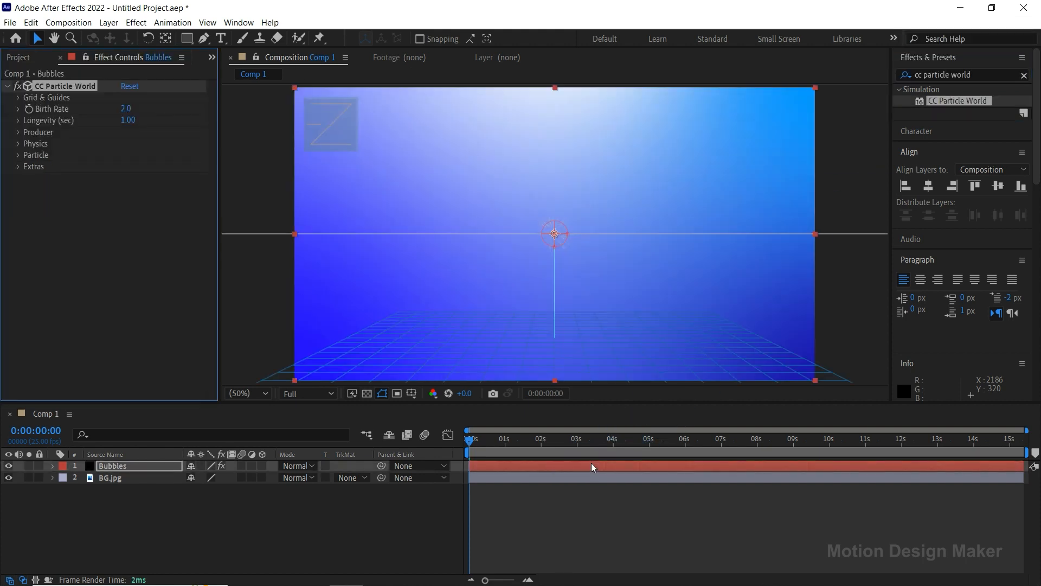
{"action": "left_click", "coordinate": [591, 463]}
{"action": "key", "text": "space"}
{"action": "left_click", "coordinate": [506, 442]}
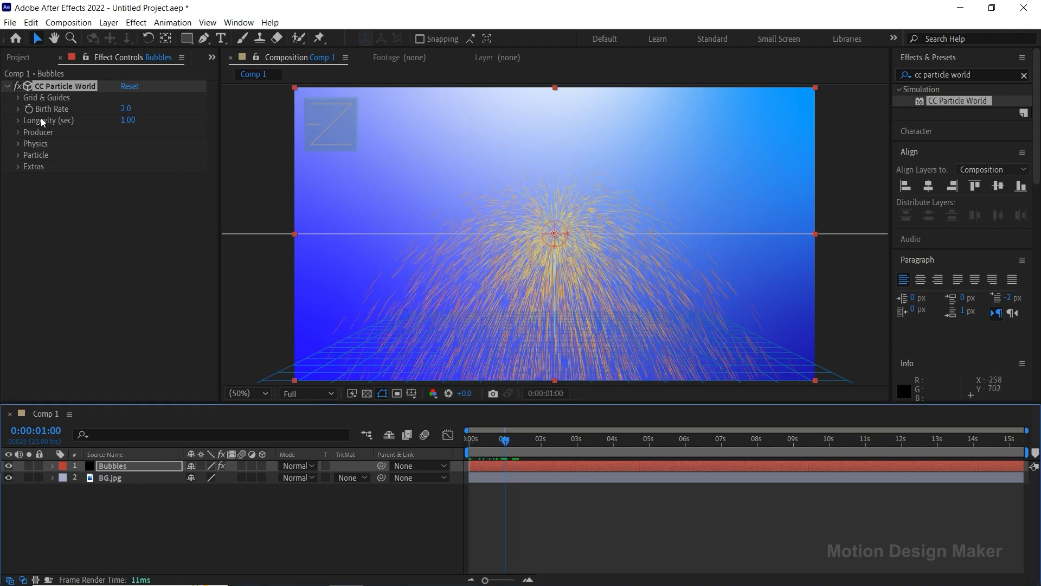
Hide the floor grid in the Grid & Guides settings of CC Particle World.
{"action": "left_click", "coordinate": [18, 98]}
{"action": "left_click", "coordinate": [125, 155]}
{"action": "left_click", "coordinate": [19, 98]}
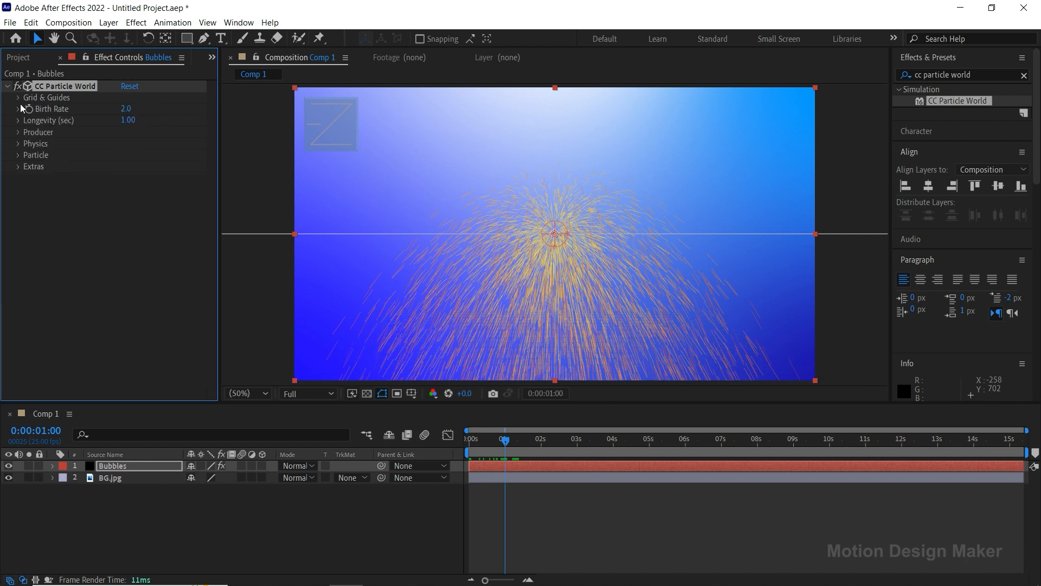
Set the particles' Birth Color to white (FFFFFF).
{"action": "left_click", "coordinate": [18, 155]}
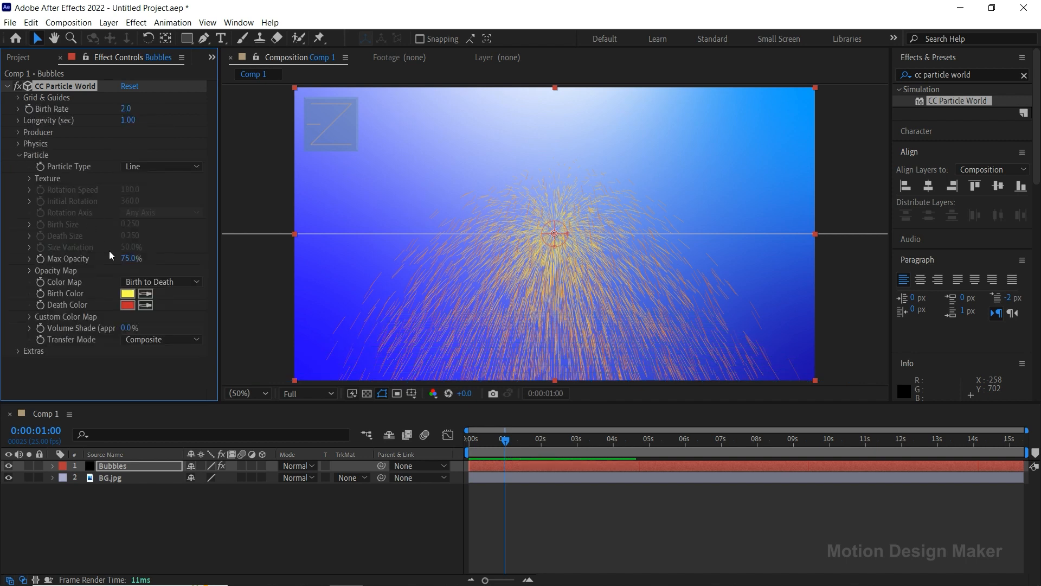
{"action": "left_click", "coordinate": [129, 293]}
{"action": "left_click_drag", "start_coordinate": [38, 102], "coordinate": [25, 89]}
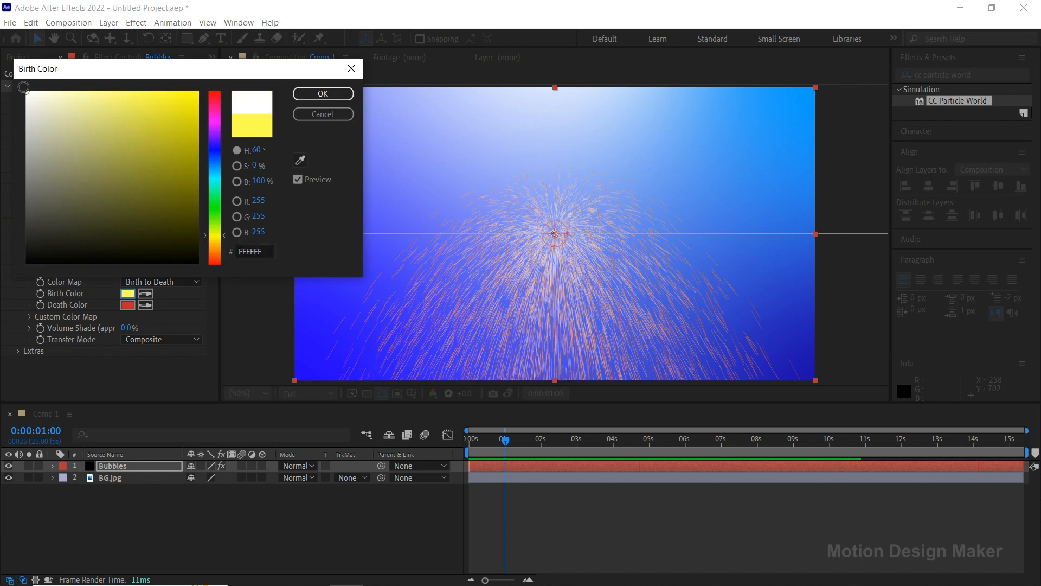
{"action": "left_click", "coordinate": [337, 95]}
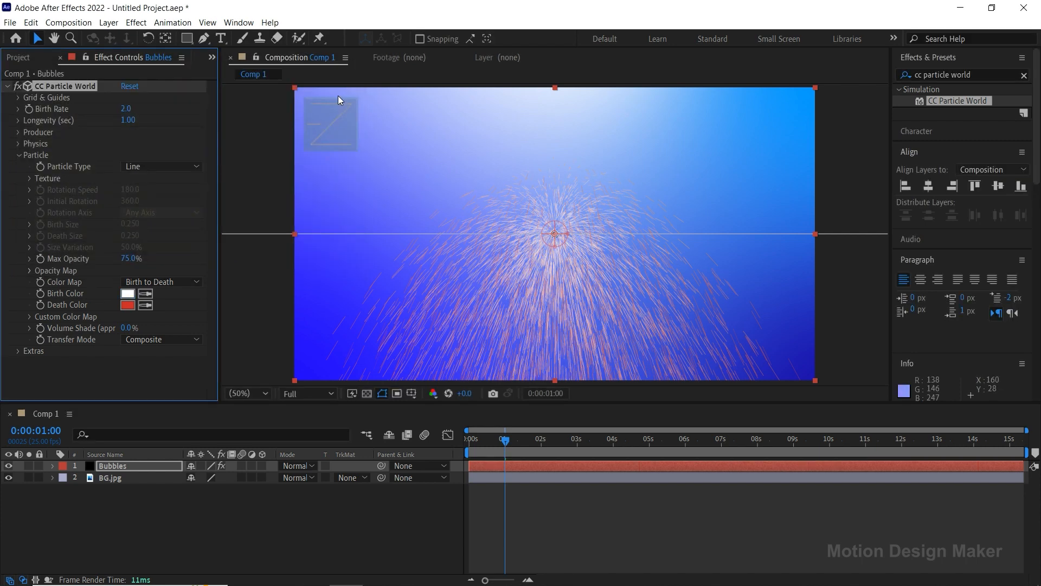
Sample the white Birth Color as the Death Color and set the particles' Max Opacity to 100%.
{"action": "left_click", "coordinate": [145, 306]}
{"action": "left_click", "coordinate": [128, 293]}
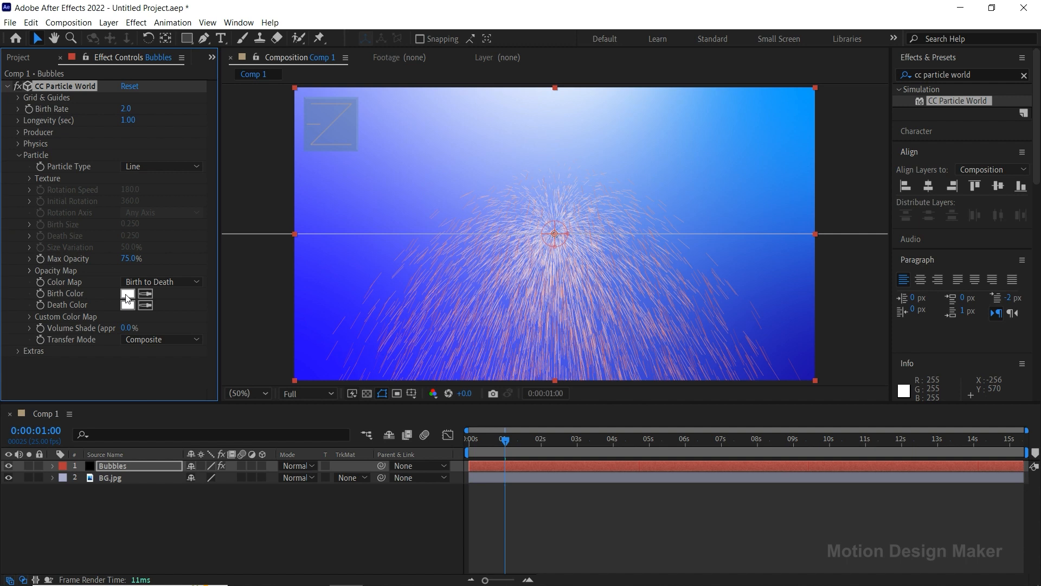
{"action": "left_click_drag", "start_coordinate": [125, 263], "coordinate": [188, 264]}
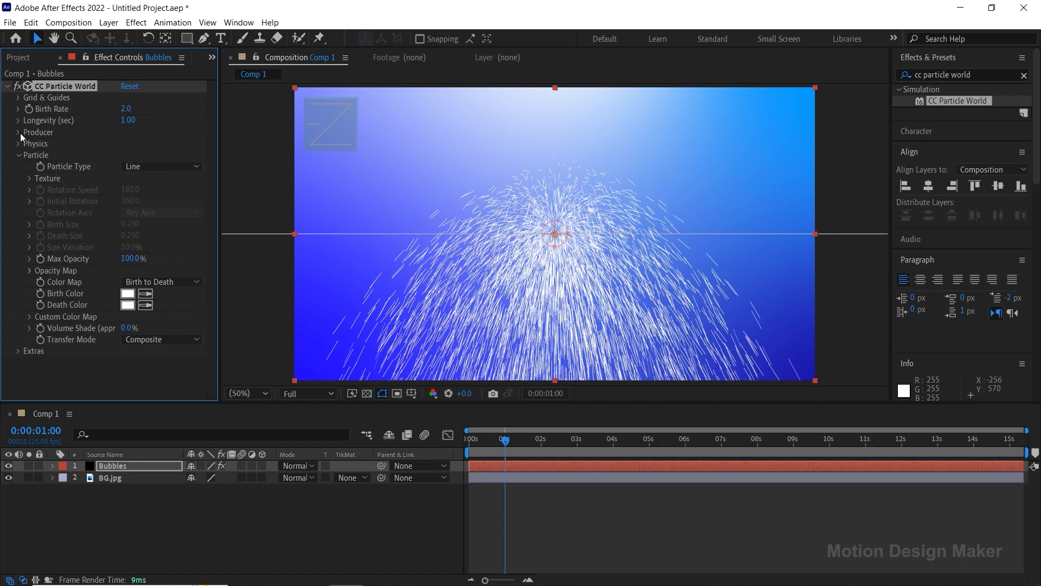
{"action": "left_click", "coordinate": [18, 155]}
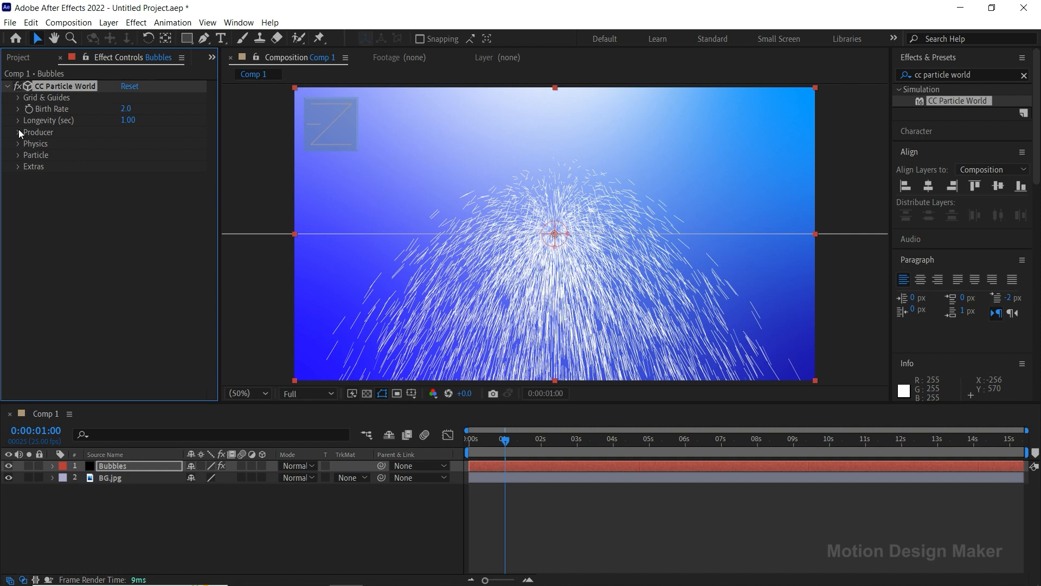
Set the Producer's Radius X to 1 to spread the particles horizontally.
{"action": "left_click", "coordinate": [18, 132]}
{"action": "left_click_drag", "start_coordinate": [130, 177], "coordinate": [173, 187]}
{"action": "left_click", "coordinate": [139, 177]}
{"action": "type", "text": "1"}
{"action": "key", "text": "Return"}
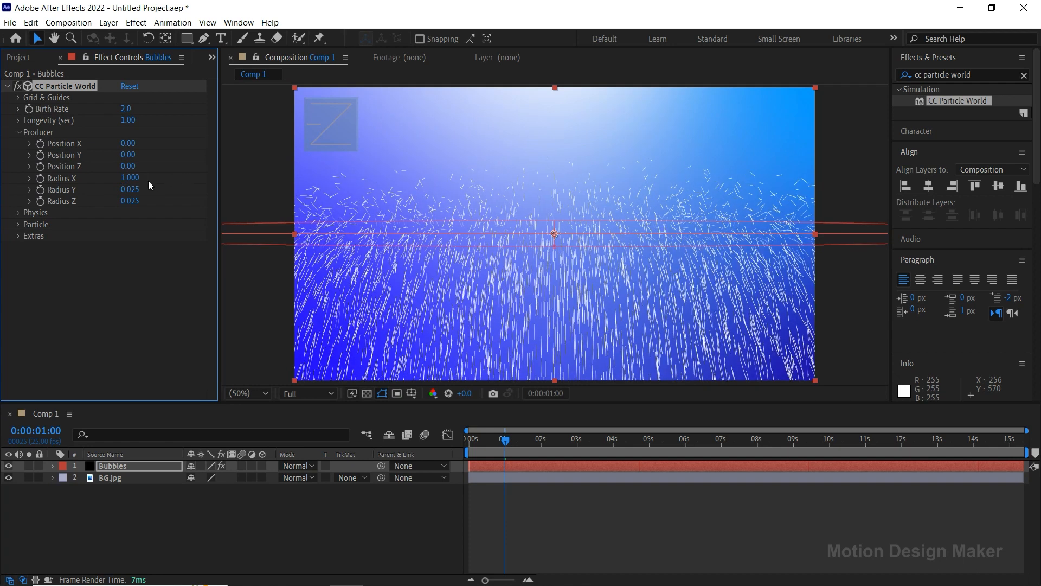
Set the Producer's Radius Y to 1 and Radius Z to 1.5.
{"action": "left_click_drag", "start_coordinate": [130, 189], "coordinate": [199, 192]}
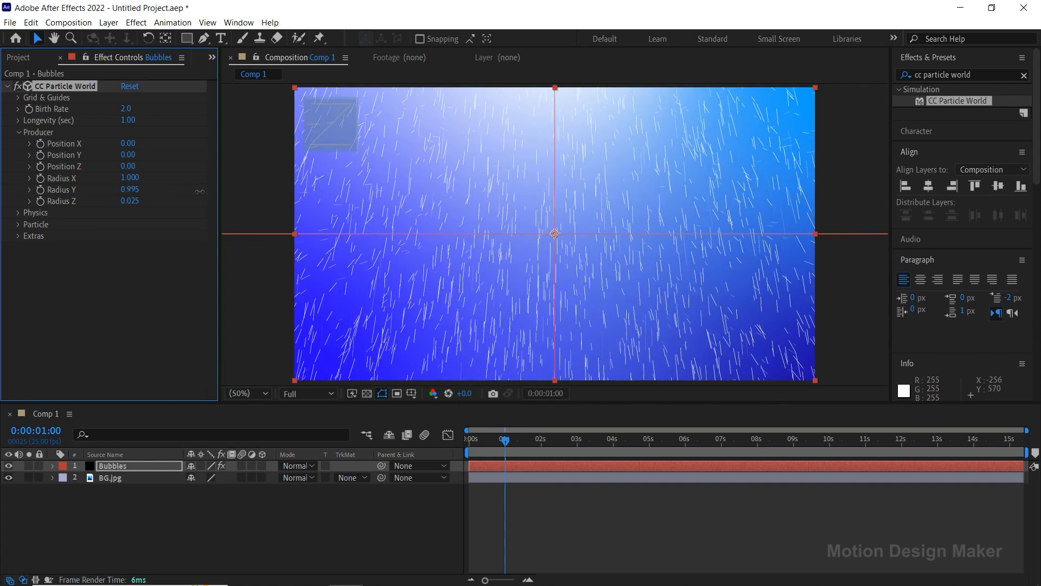
{"action": "left_click", "coordinate": [142, 188]}
{"action": "type", "text": "1"}
{"action": "key", "text": "Return"}
{"action": "left_click_drag", "start_coordinate": [129, 200], "coordinate": [208, 201]}
{"action": "left_click", "coordinate": [129, 202]}
{"action": "type", "text": "1.5"}
{"action": "key", "text": "Return"}
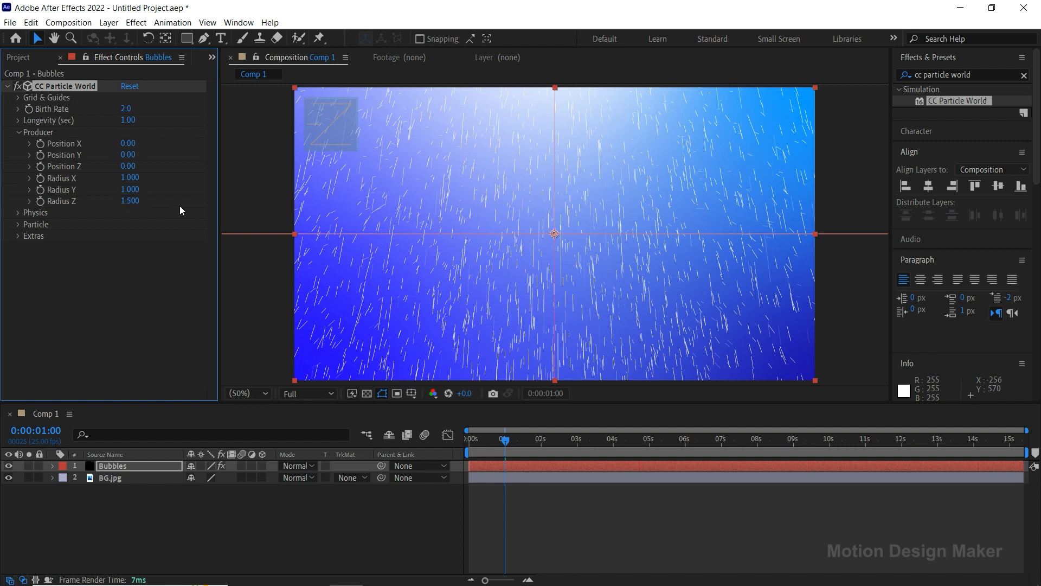
Preview the widened particle spread from the start, return the playhead to 1 second and select the Bubbles layer.
{"action": "left_click_drag", "start_coordinate": [496, 447], "coordinate": [462, 449]}
{"action": "key", "text": "space"}
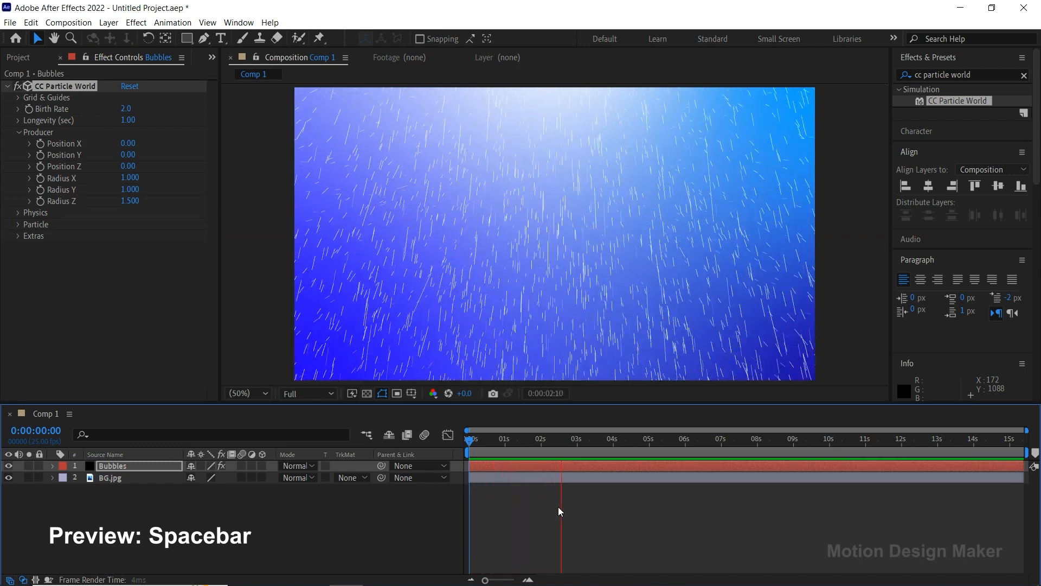
{"action": "key", "text": "space"}
{"action": "left_click_drag", "start_coordinate": [580, 447], "coordinate": [507, 445]}
{"action": "left_click", "coordinate": [506, 465]}
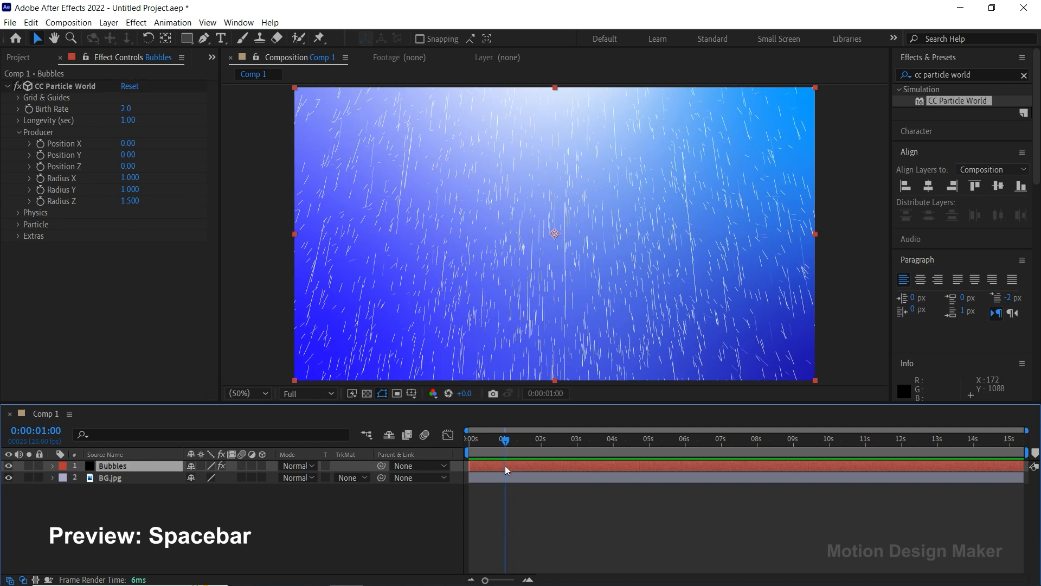
Set the Physics Animation type of CC Particle World to Fractal Uni.
{"action": "left_click", "coordinate": [18, 213]}
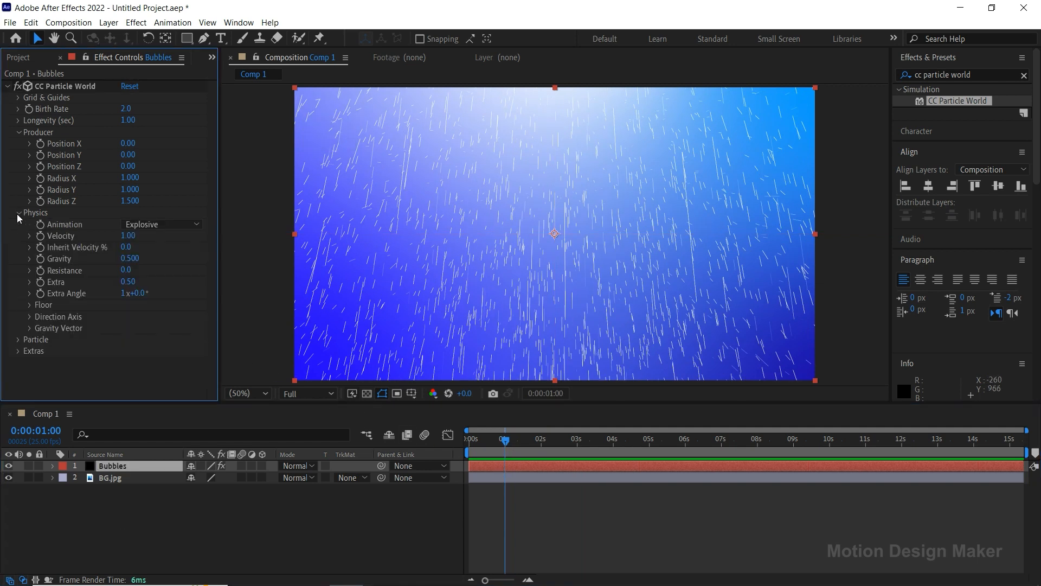
{"action": "left_click", "coordinate": [186, 224]}
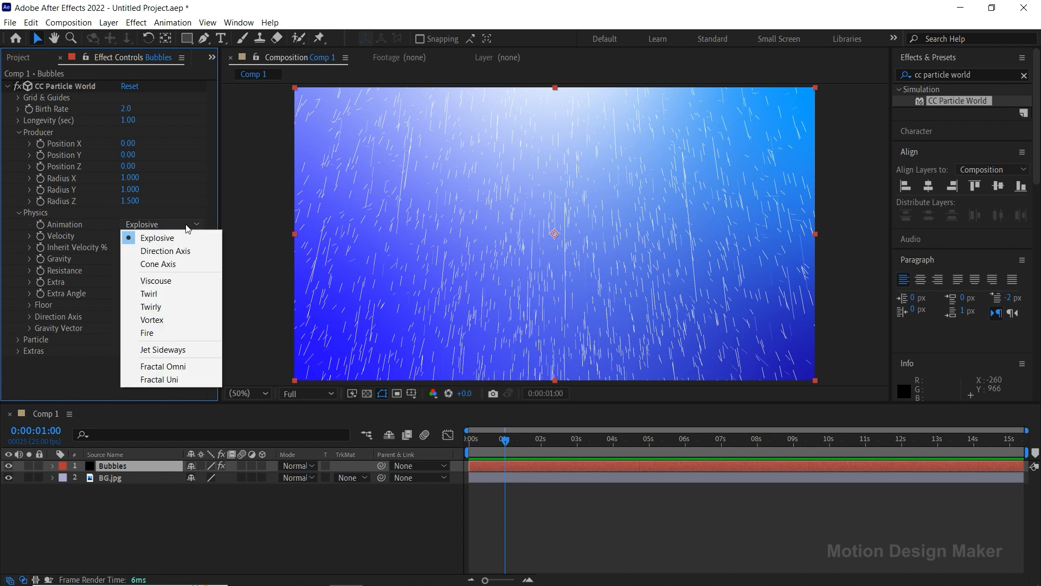
{"action": "left_click", "coordinate": [186, 380]}
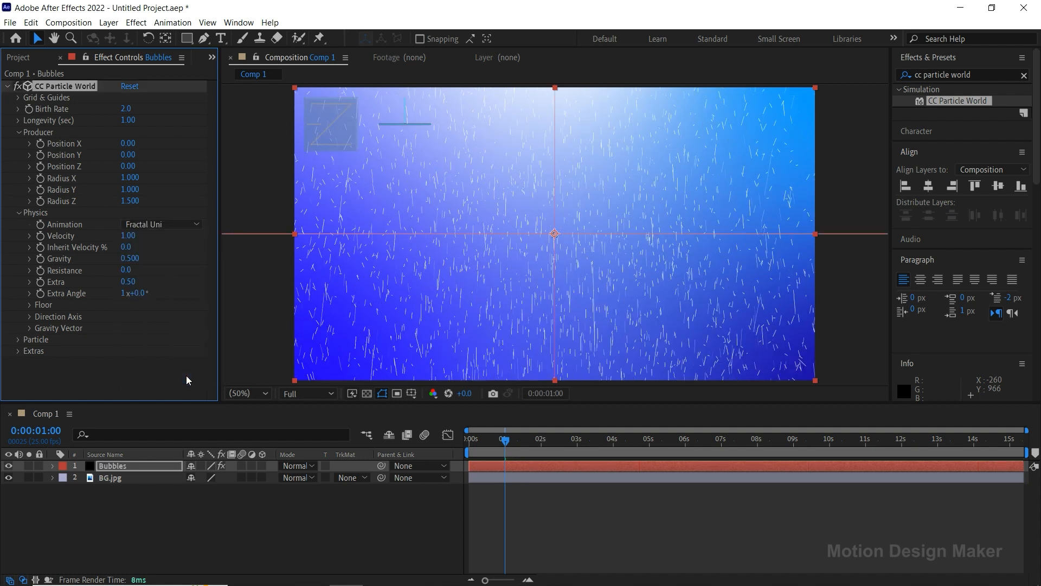
Preview the Fractal Uni motion from the start, return the playhead to 1 second and select the Bubbles layer.
{"action": "left_click", "coordinate": [558, 499]}
{"action": "key", "text": "Home"}
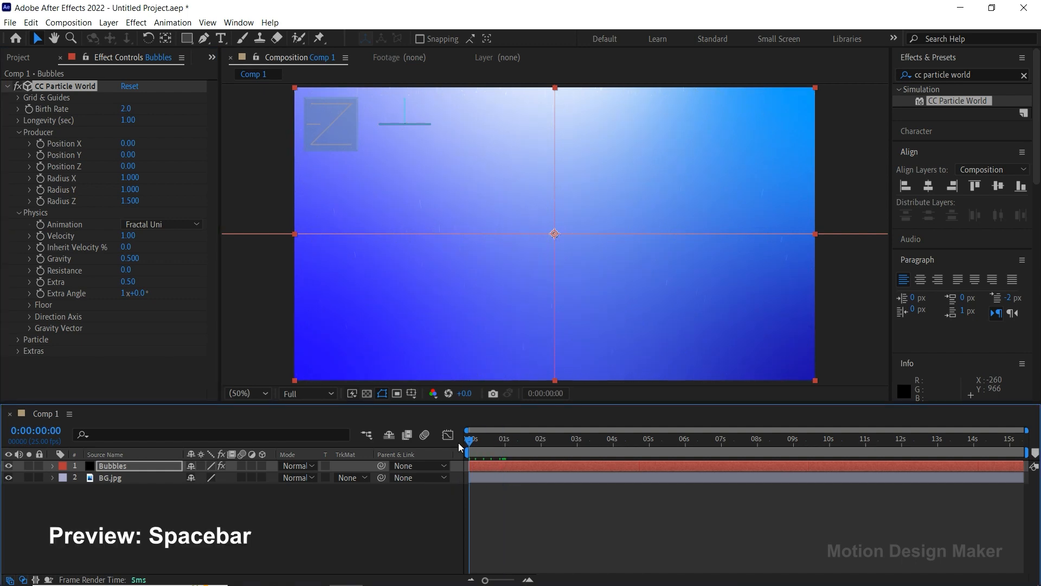
{"action": "key", "text": "space"}
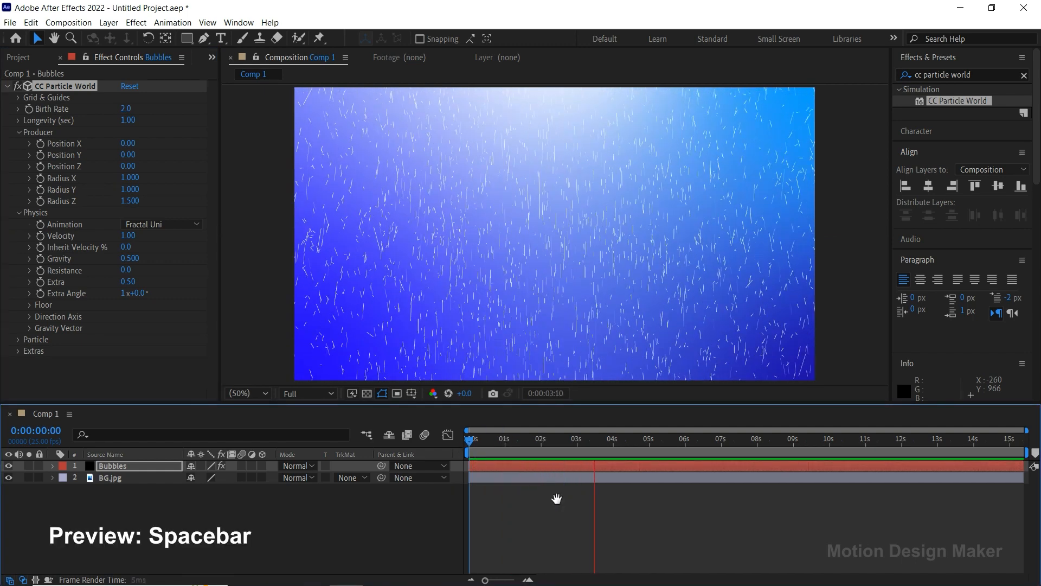
{"action": "key", "text": "space"}
{"action": "left_click_drag", "start_coordinate": [578, 450], "coordinate": [508, 460]}
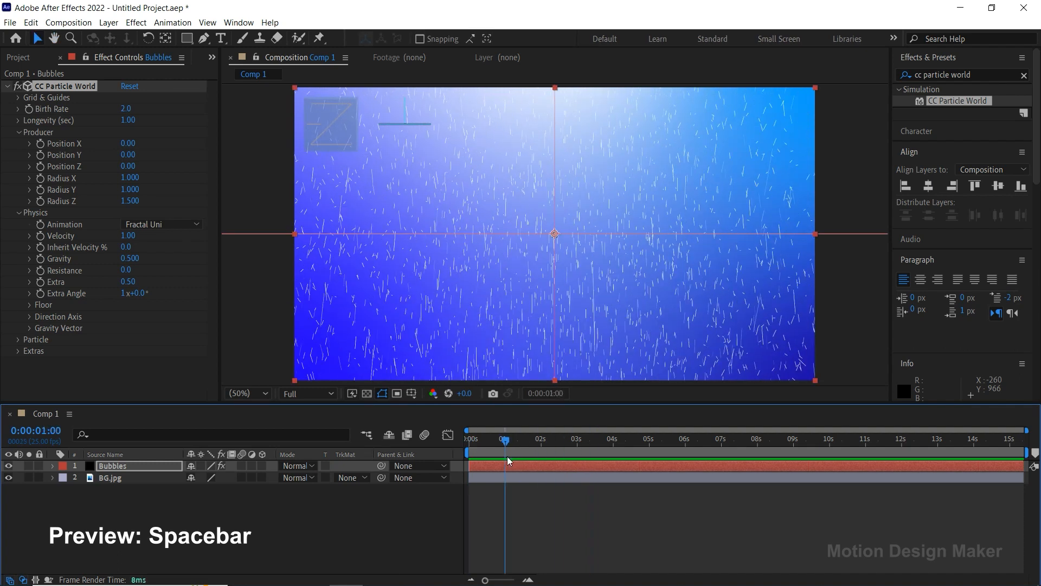
{"action": "left_click", "coordinate": [510, 465]}
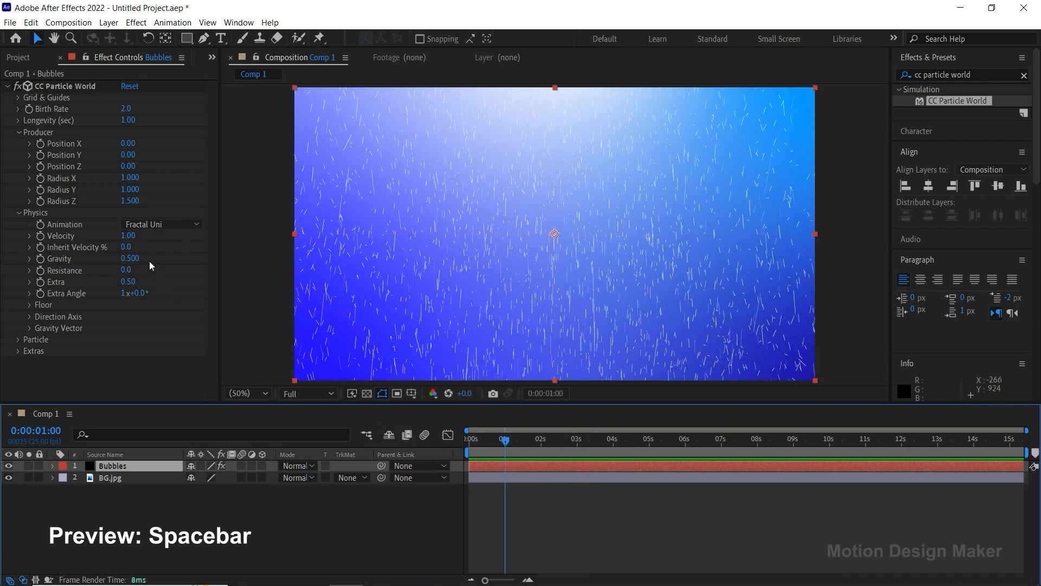
Set the Physics Velocity to 0.25 and Gravity to 0.
{"action": "left_click", "coordinate": [128, 236]}
{"action": "type", "text": "0.25"}
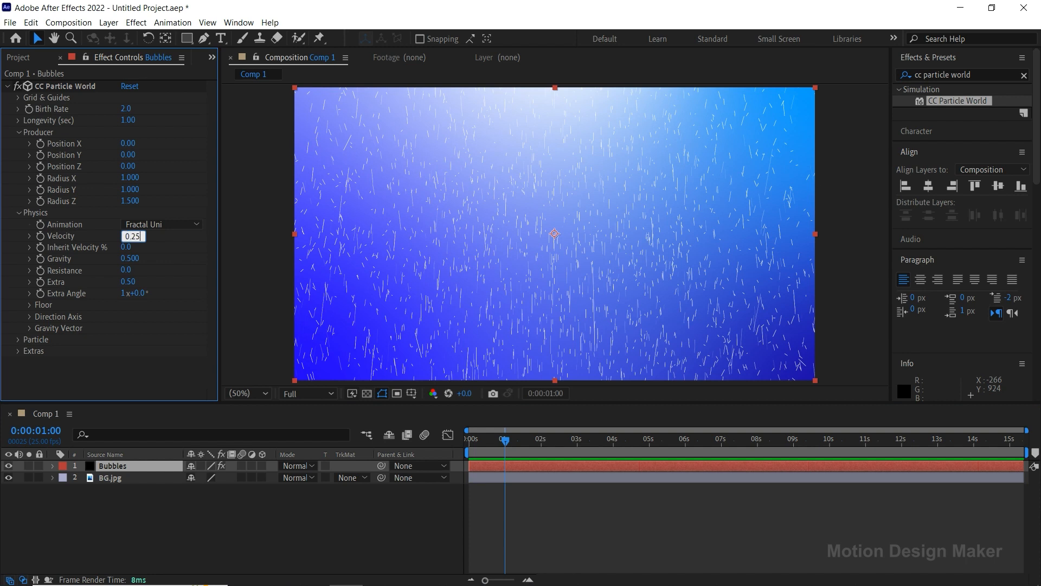
{"action": "key", "text": "Return"}
{"action": "left_click", "coordinate": [138, 258]}
{"action": "type", "text": "0"}
{"action": "key", "text": "Return"}
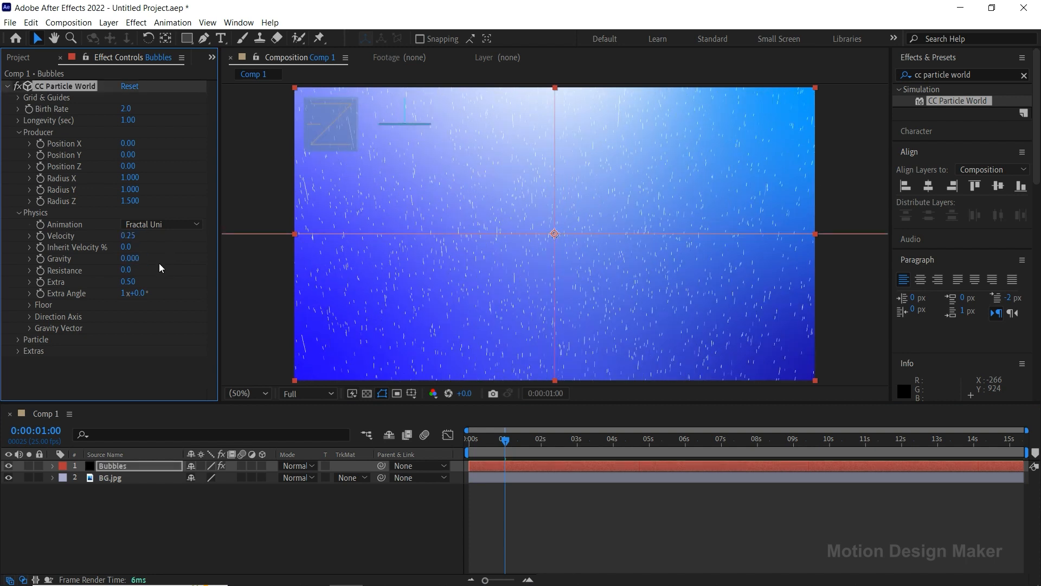
Preview the slower, gravity-free particles from the start, return the playhead to 1 second and select the Bubbles layer.
{"action": "left_click_drag", "start_coordinate": [504, 440], "coordinate": [457, 447]}
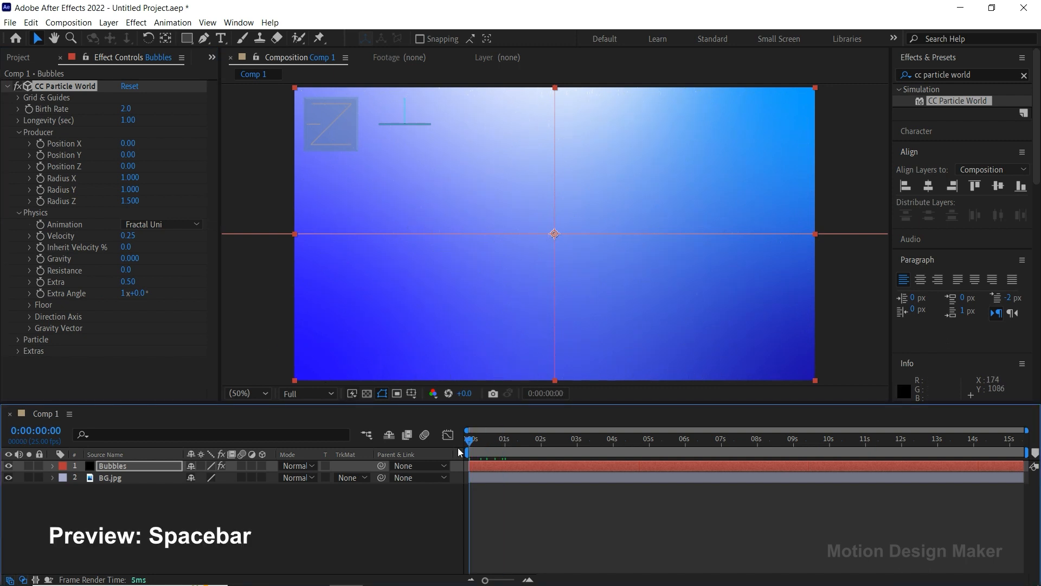
{"action": "key", "text": "space"}
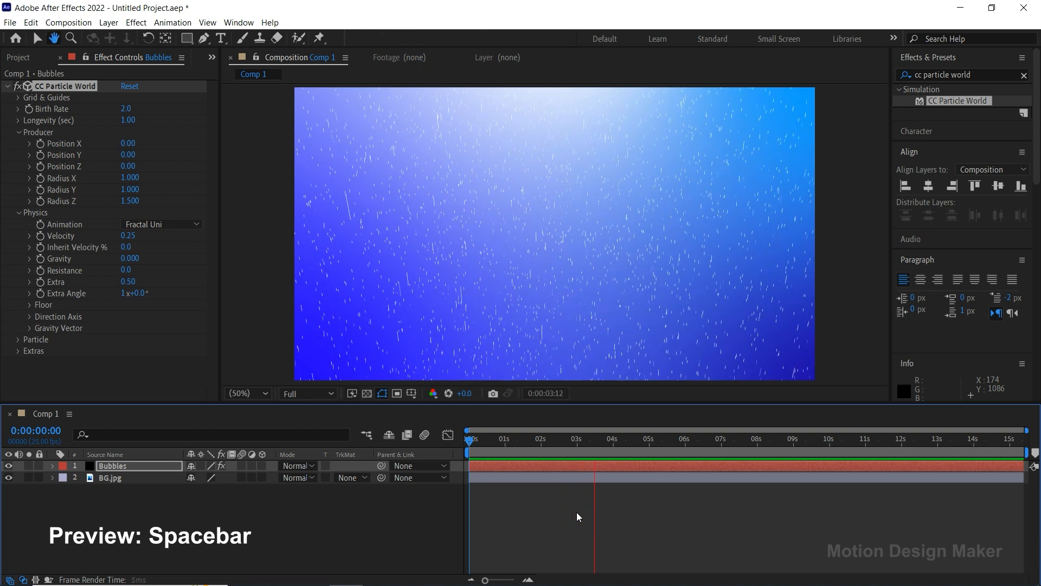
{"action": "key", "text": "space"}
{"action": "left_click_drag", "start_coordinate": [593, 450], "coordinate": [503, 451]}
{"action": "left_click", "coordinate": [504, 463]}
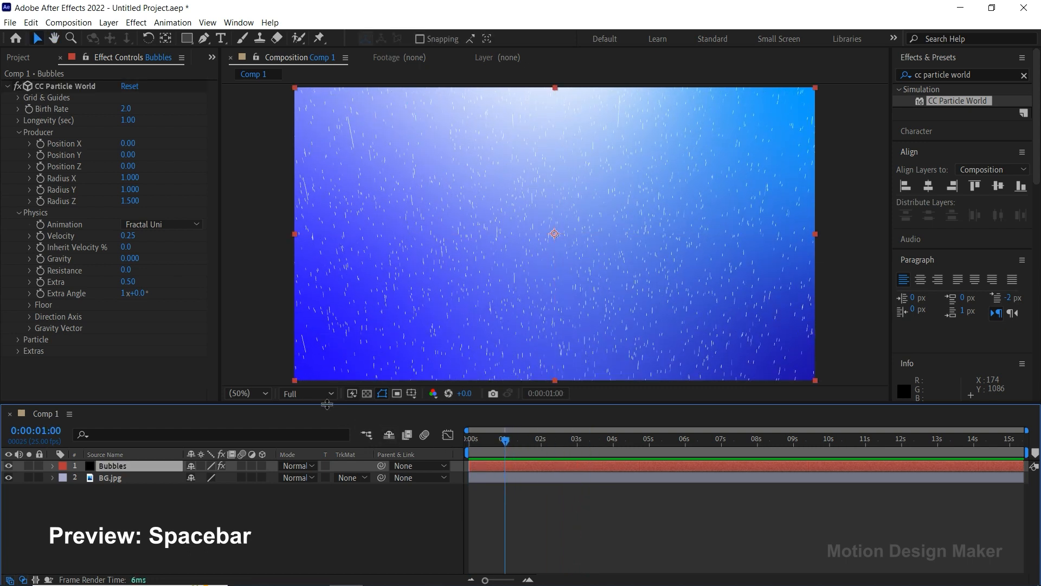
Change the Particle Type of CC Particle World to Bubble.
{"action": "left_click", "coordinate": [17, 339]}
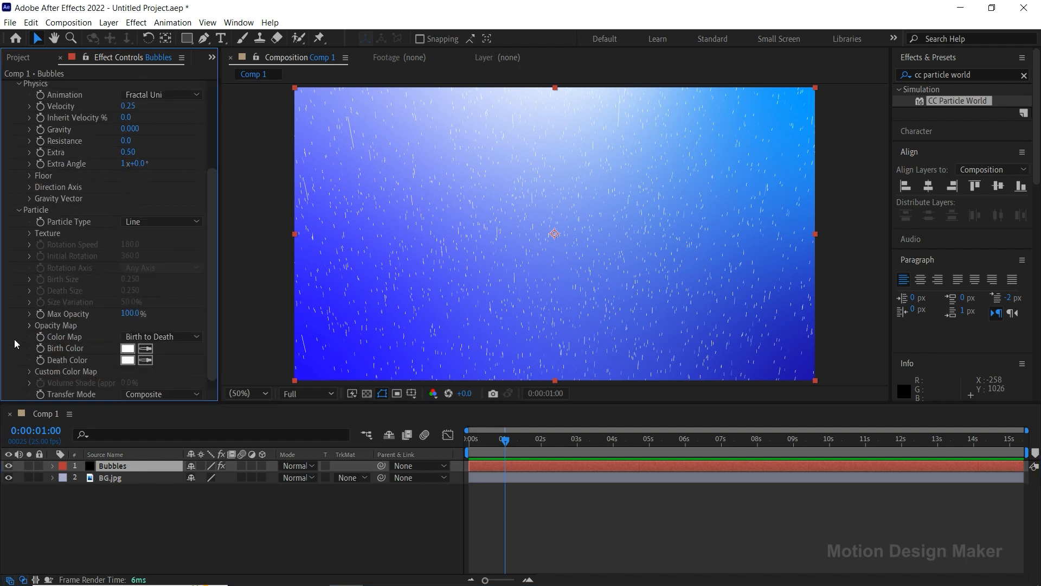
{"action": "left_click", "coordinate": [181, 222]}
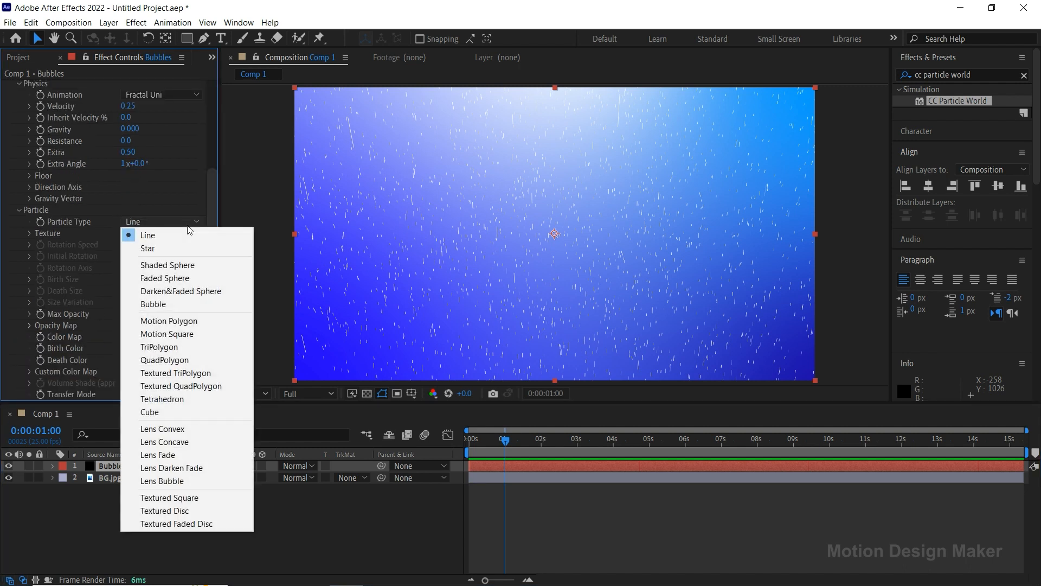
{"action": "left_click", "coordinate": [198, 303]}
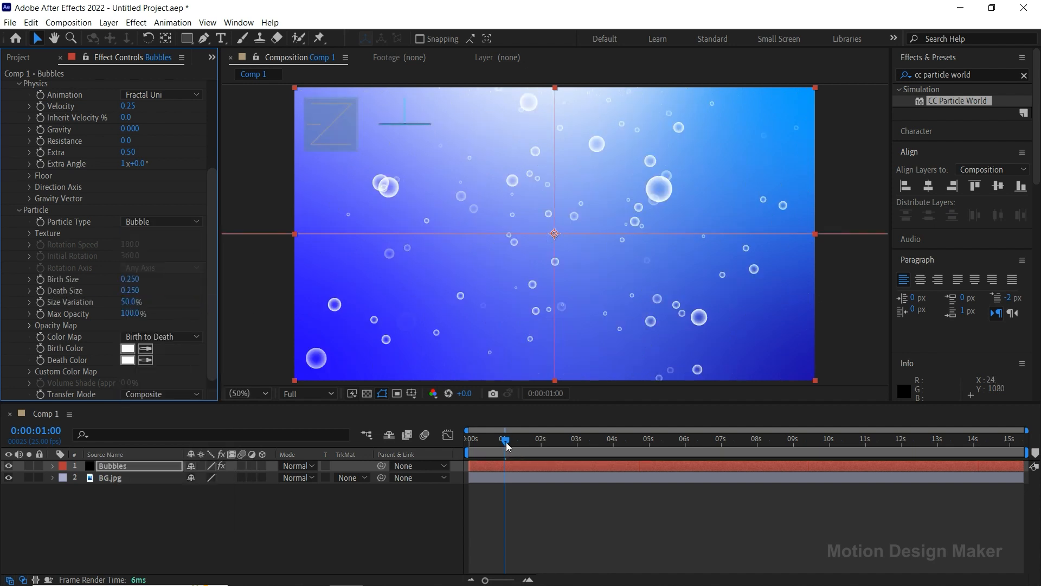
Preview the bubble particles from the start and return the playhead to 1 second.
{"action": "key", "text": "space"}
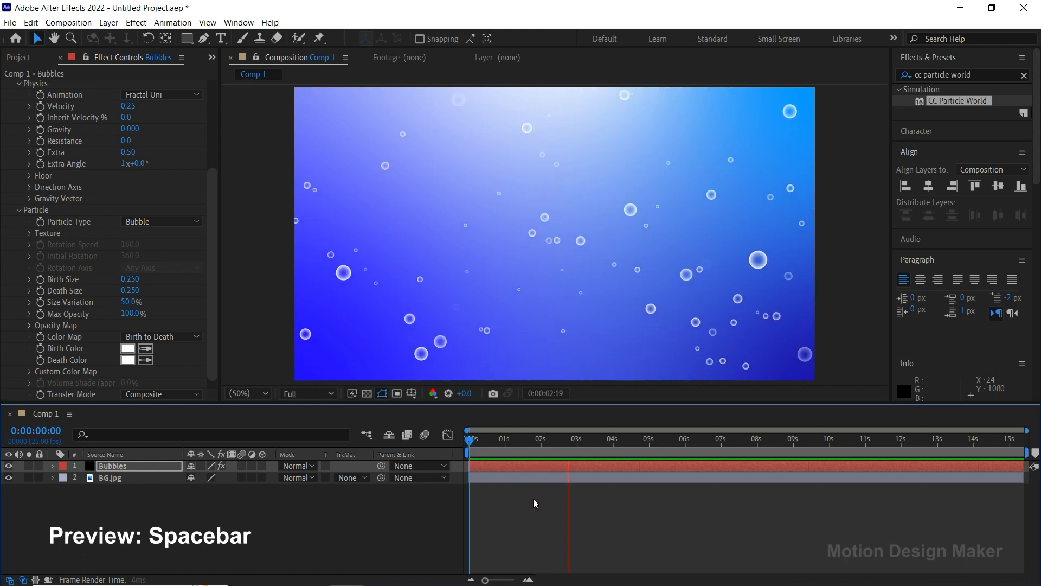
{"action": "left_click", "coordinate": [518, 442]}
{"action": "left_click_drag", "start_coordinate": [518, 444], "coordinate": [506, 450]}
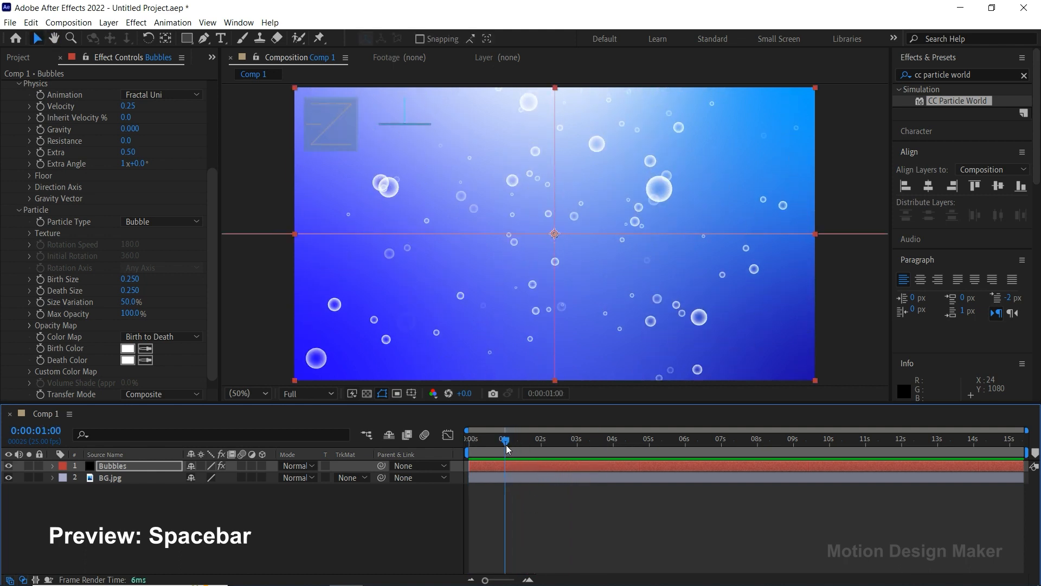
Set the particles' Birth Rate to 0.4 and Longevity to 20 seconds.
{"action": "left_click_drag", "start_coordinate": [215, 206], "coordinate": [210, 112]}
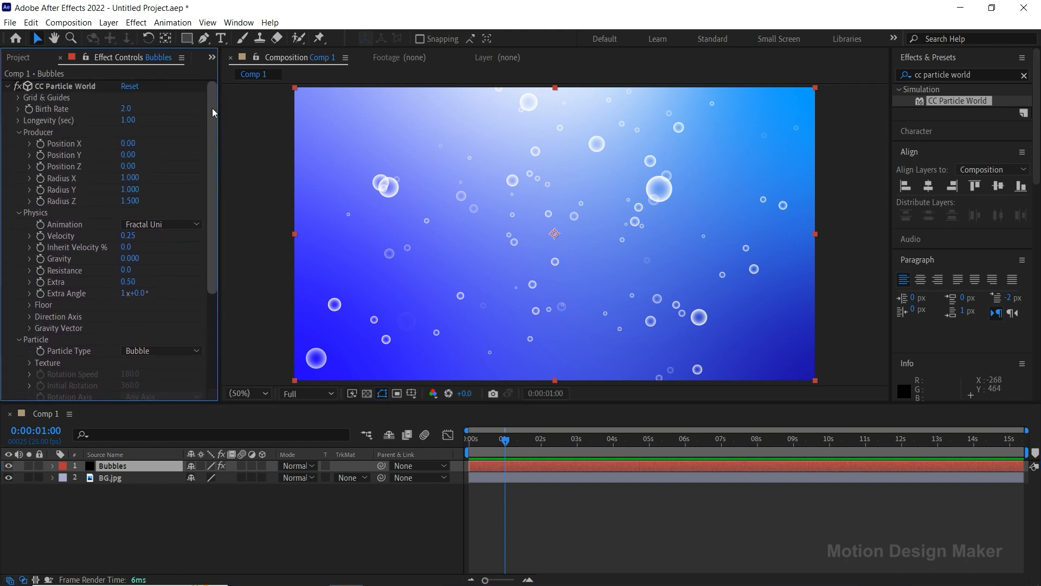
{"action": "left_click", "coordinate": [126, 109]}
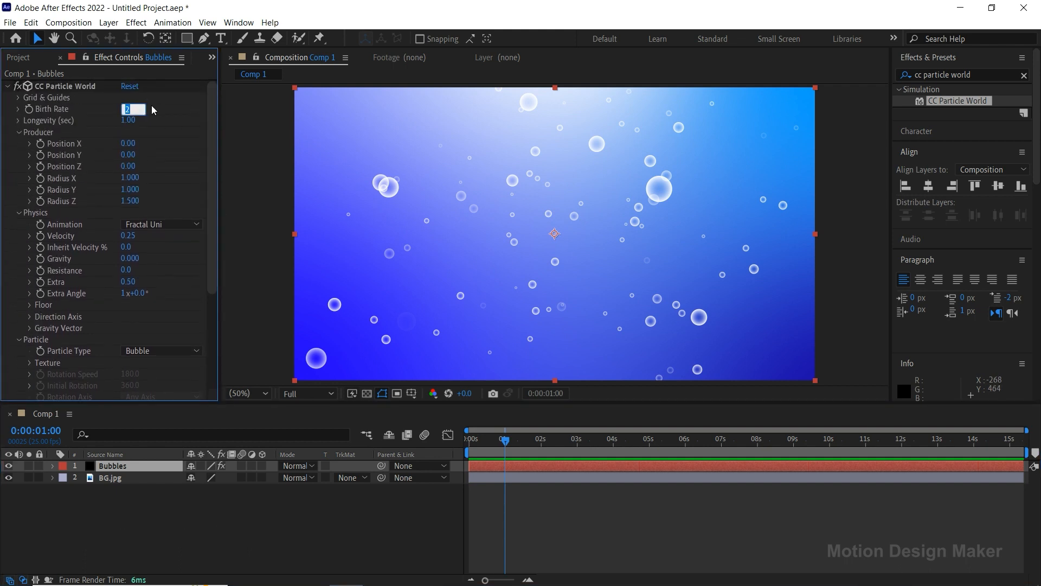
{"action": "type", "text": "0.4"}
{"action": "key", "text": "Return"}
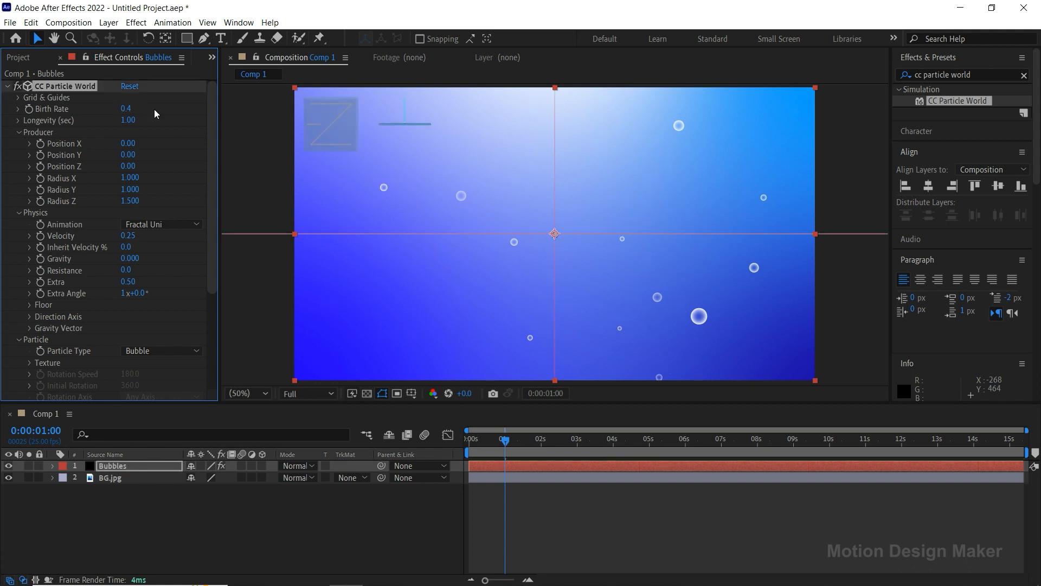
{"action": "left_click", "coordinate": [129, 121]}
{"action": "type", "text": "20"}
{"action": "key", "text": "Return"}
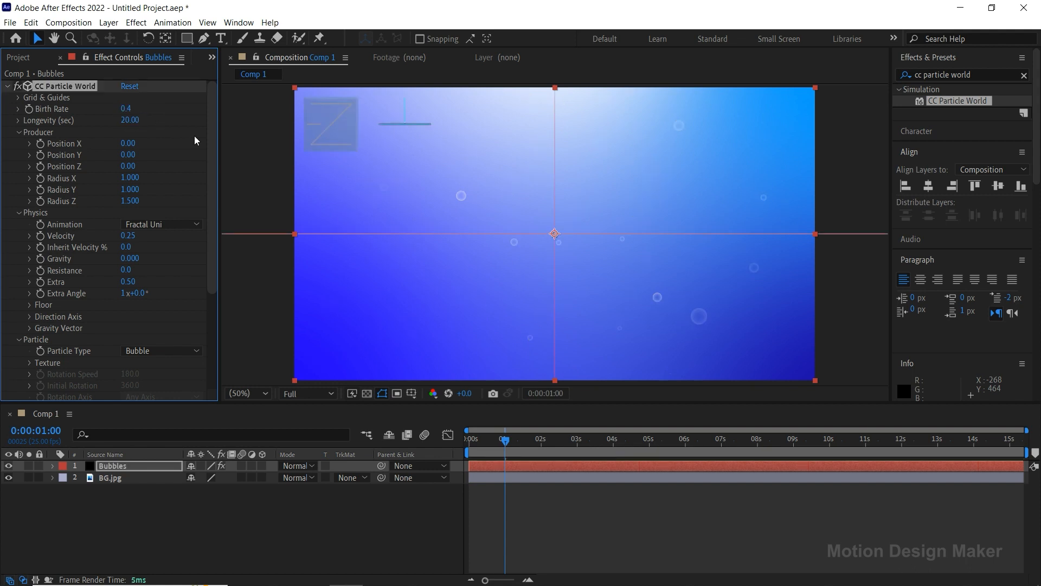
Set the particles' Size Variation to 100% and both Birth Size and Death Size to 0.2.
{"action": "left_click_drag", "start_coordinate": [210, 133], "coordinate": [216, 248]}
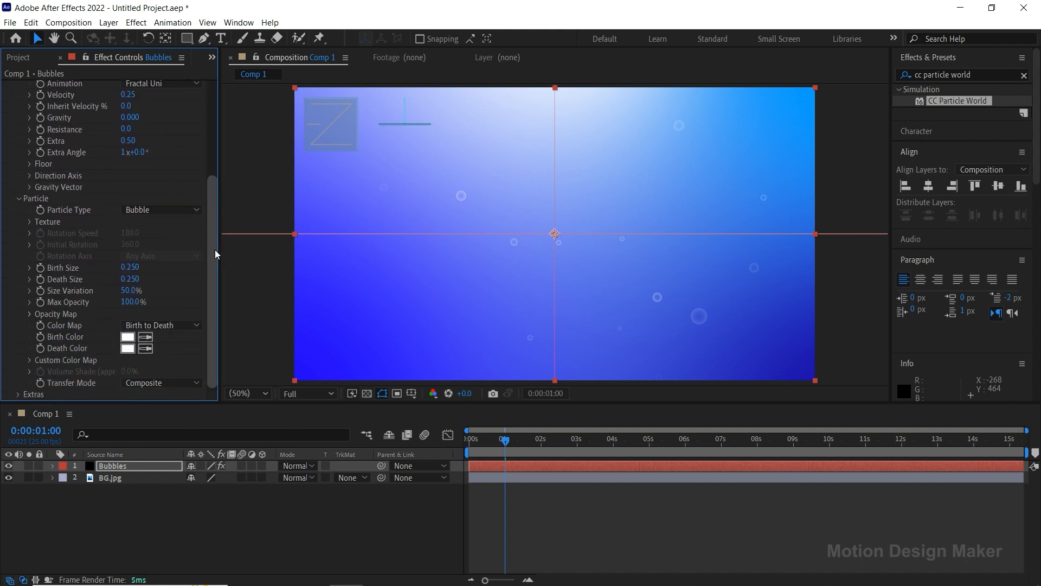
{"action": "left_click_drag", "start_coordinate": [133, 291], "coordinate": [199, 286]}
{"action": "left_click", "coordinate": [130, 267]}
{"action": "type", "text": "0.2"}
{"action": "key", "text": "Return"}
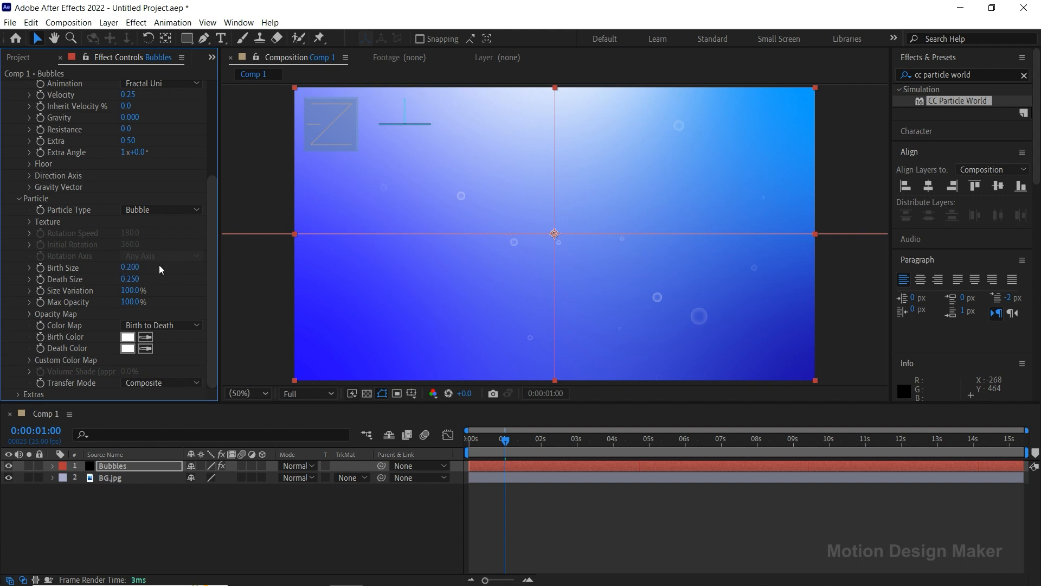
{"action": "left_click", "coordinate": [133, 278]}
{"action": "type", "text": "0.2"}
{"action": "key", "text": "Return"}
{"action": "left_click", "coordinate": [29, 315]}
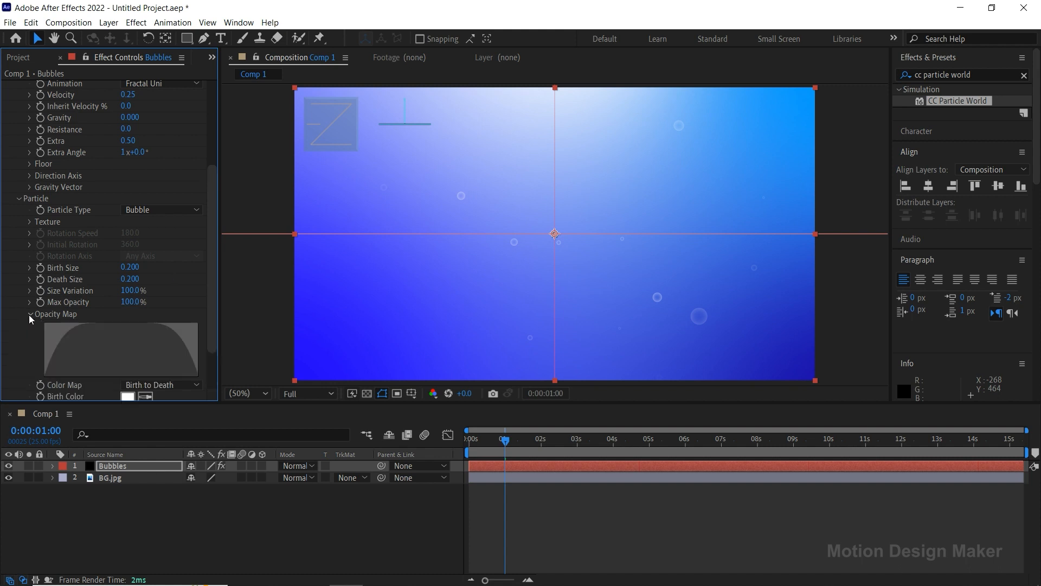
{"action": "left_click", "coordinate": [30, 316]}
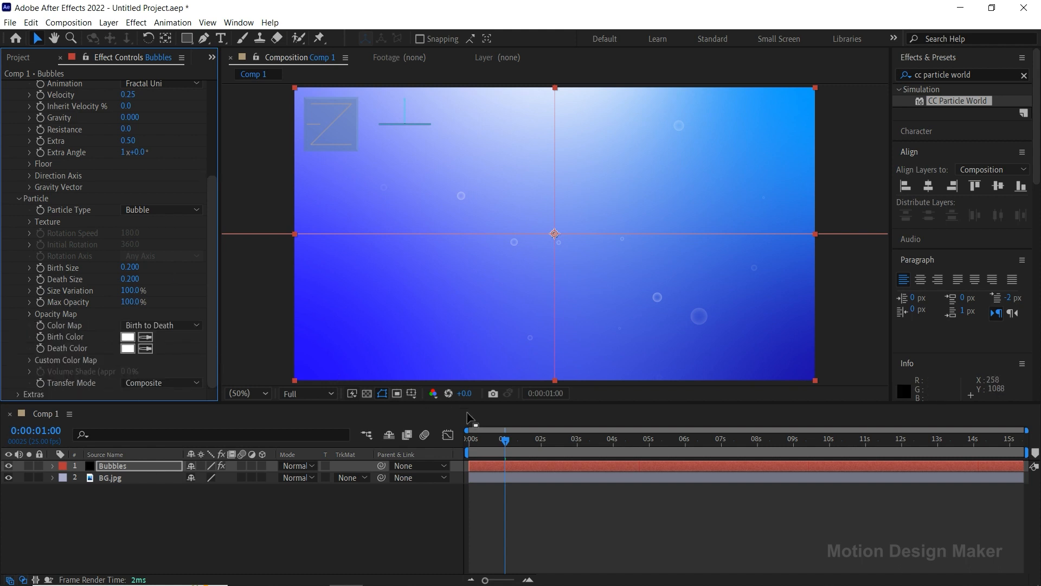
Preview the resized bubbles from the start and return the playhead to 1 second.
{"action": "left_click", "coordinate": [465, 446]}
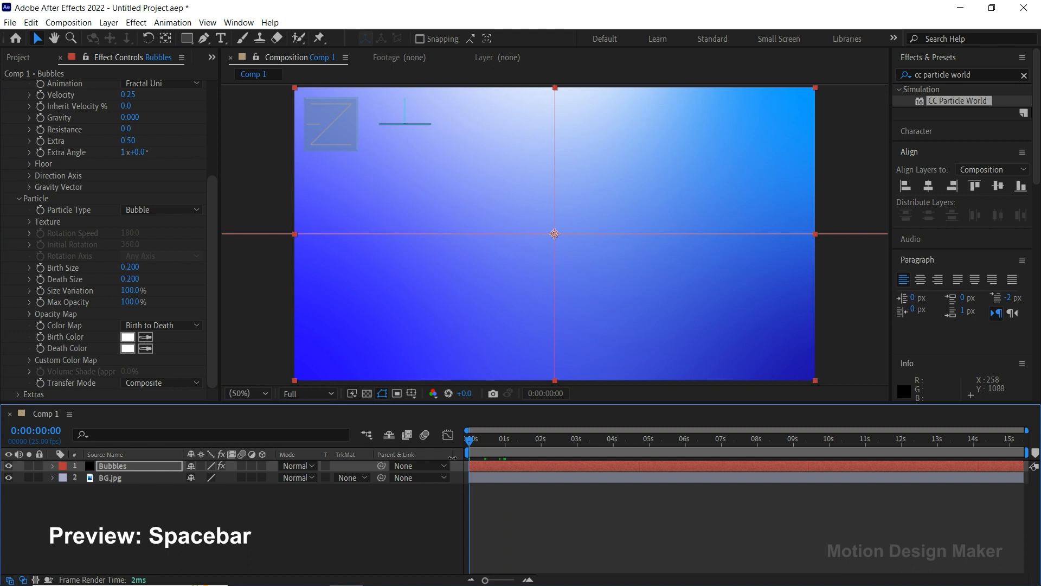
{"action": "left_click", "coordinate": [533, 498]}
{"action": "key", "text": "space"}
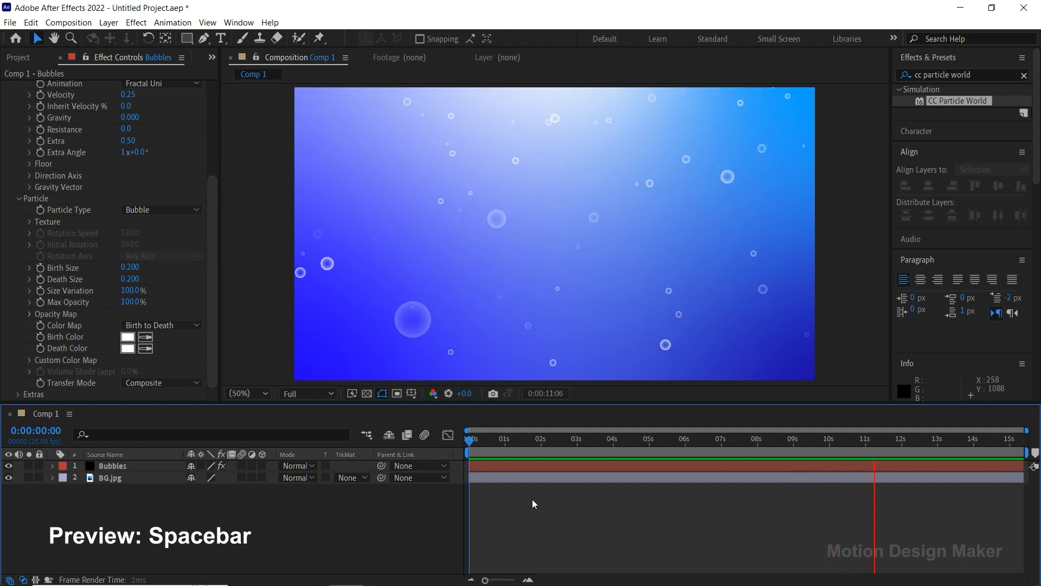
{"action": "key", "text": "space"}
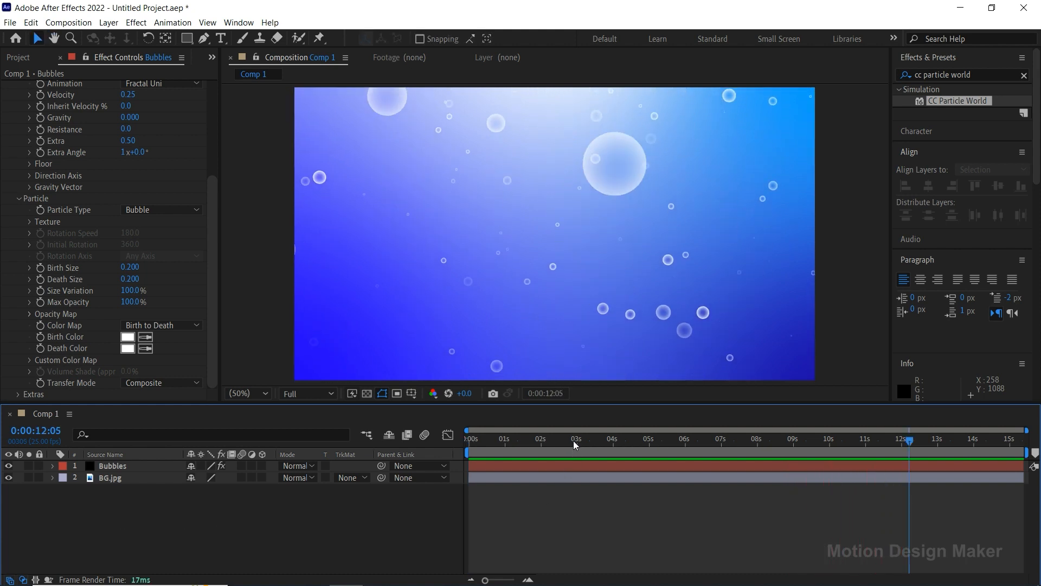
{"action": "left_click", "coordinate": [572, 440]}
{"action": "left_click_drag", "start_coordinate": [565, 438], "coordinate": [506, 454]}
Set the Bubbles layer's Opacity to 85%, collapse its properties and deselect the layer.
{"action": "left_click", "coordinate": [506, 469]}
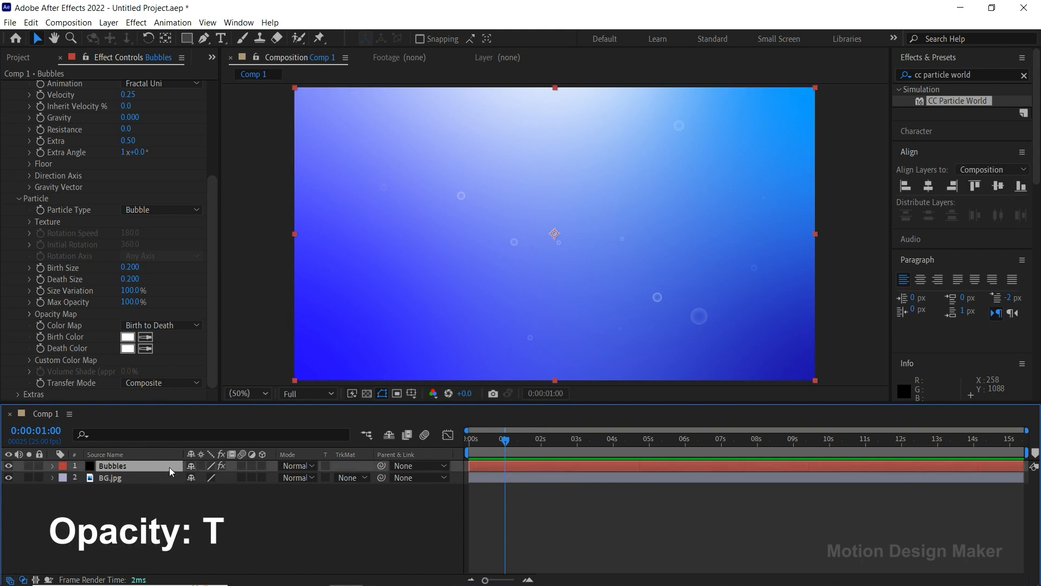
{"action": "key", "text": "t"}
{"action": "left_click", "coordinate": [197, 477]}
{"action": "type", "text": "85"}
{"action": "key", "text": "Return"}
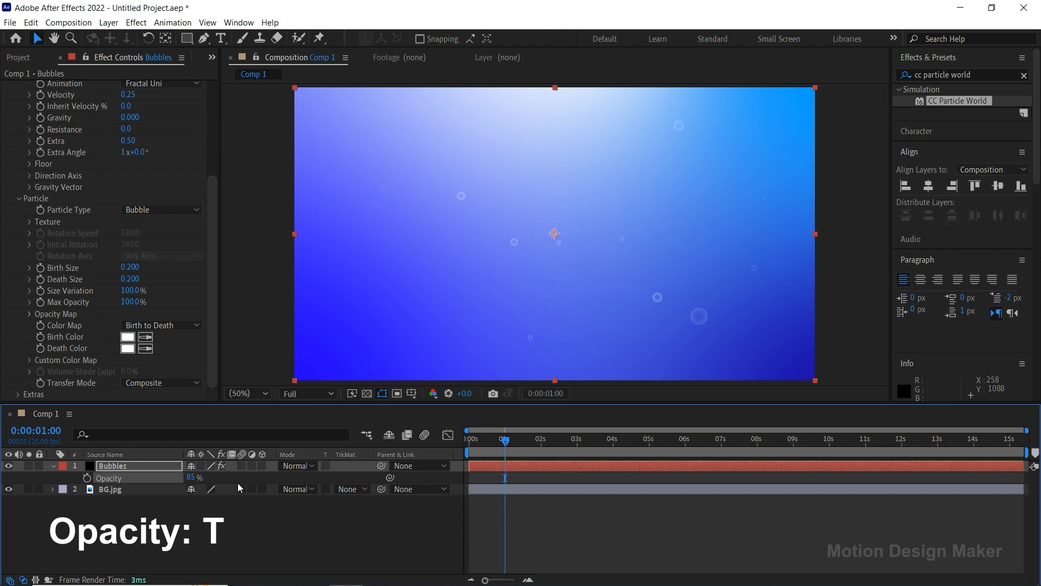
{"action": "left_click", "coordinate": [54, 467]}
{"action": "left_click", "coordinate": [190, 513]}
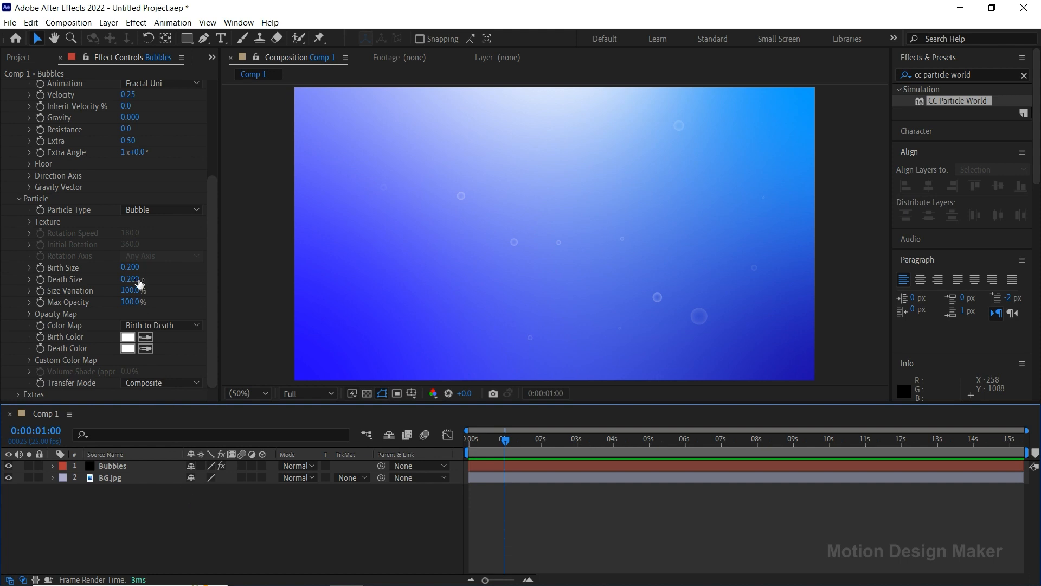
Create a new comp-sized black solid layer named Fractal Noise.
{"action": "left_click", "coordinate": [109, 23]}
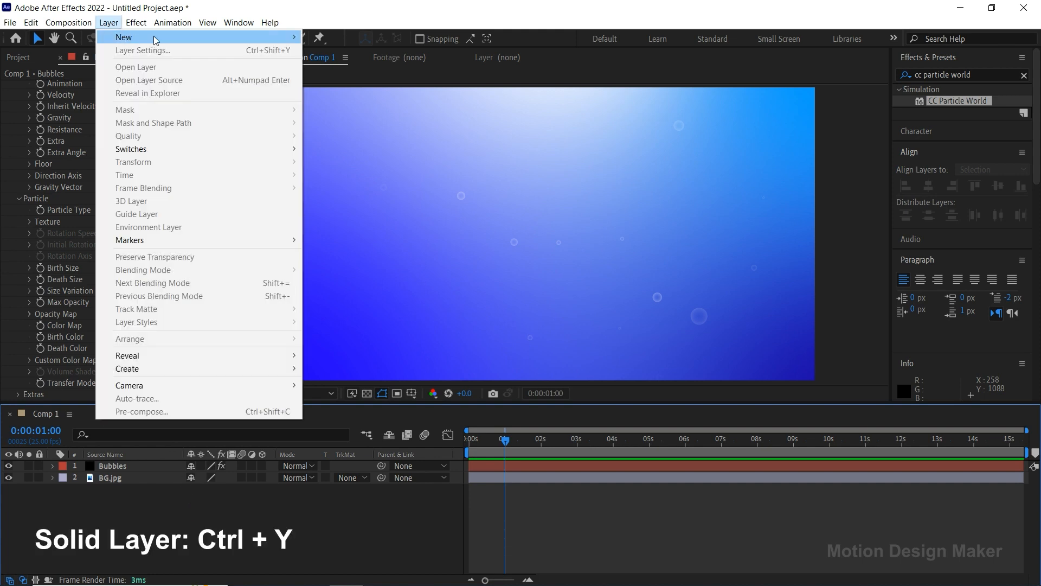
{"action": "mouse_move", "coordinate": [176, 38]}
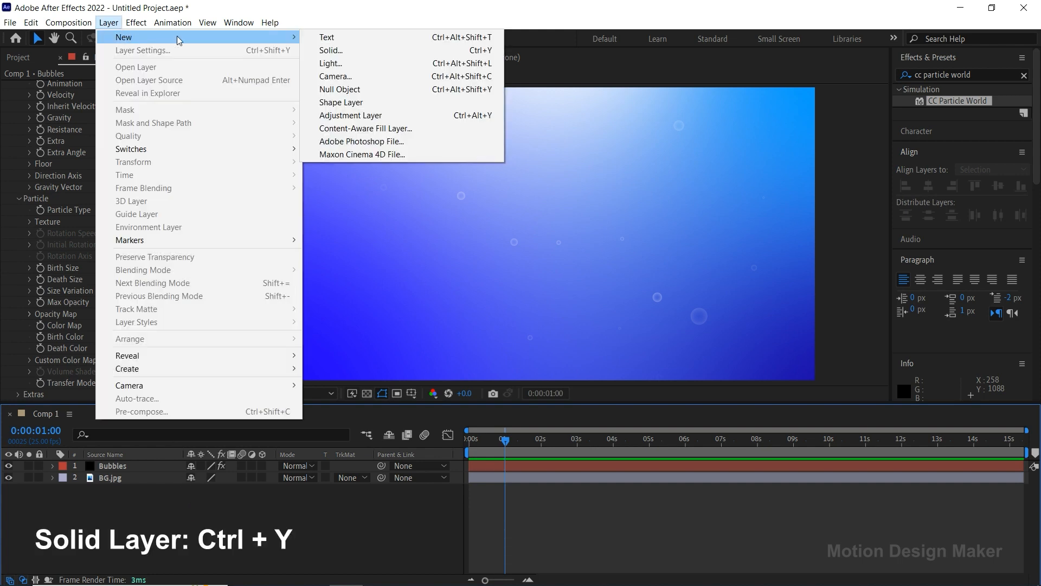
{"action": "left_click", "coordinate": [378, 50]}
{"action": "type", "text": "F"}
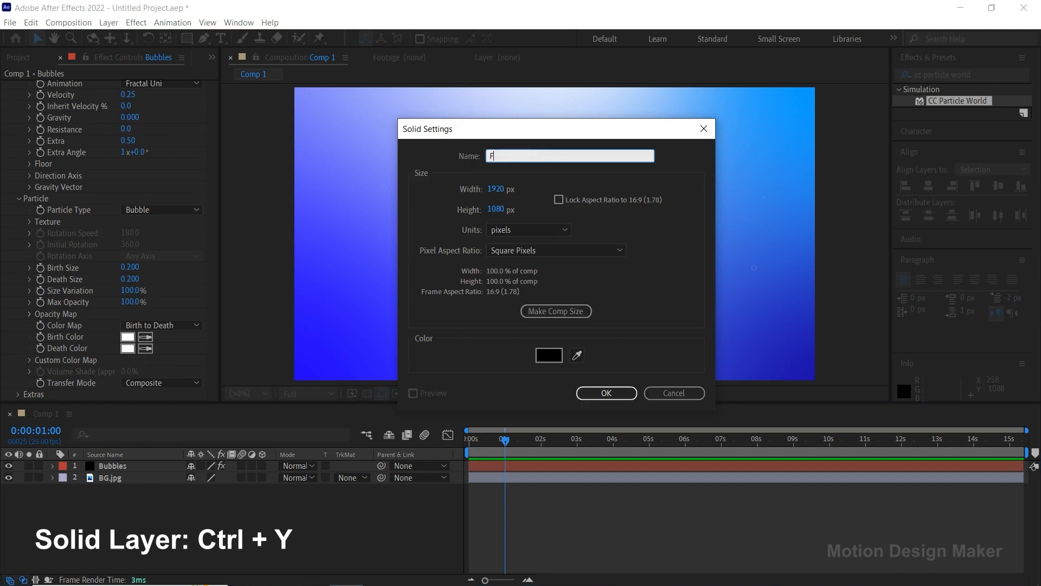
{"action": "type", "text": "ractal Nois"}
{"action": "left_click", "coordinate": [606, 392]}
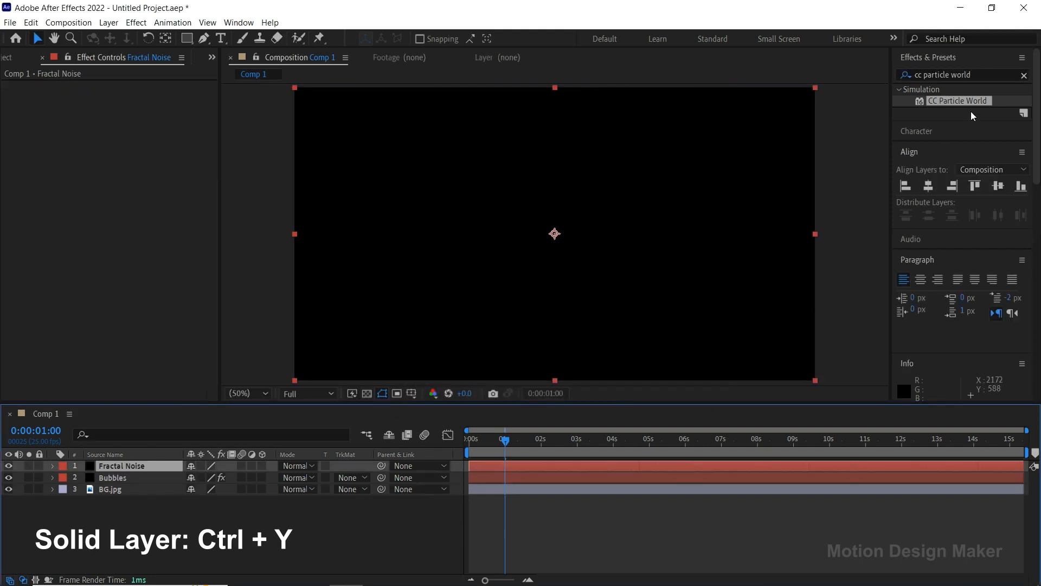
Find the Fractal Noise effect and apply it to the Fractal Noise layer.
{"action": "left_click", "coordinate": [979, 72]}
{"action": "type", "text": "fracta"}
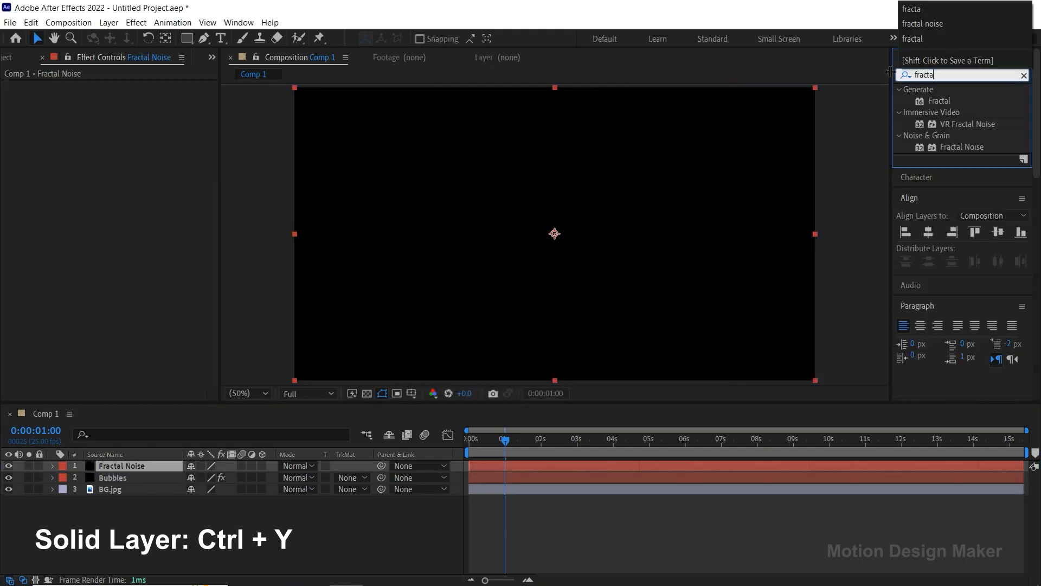
{"action": "type", "text": "l noise"}
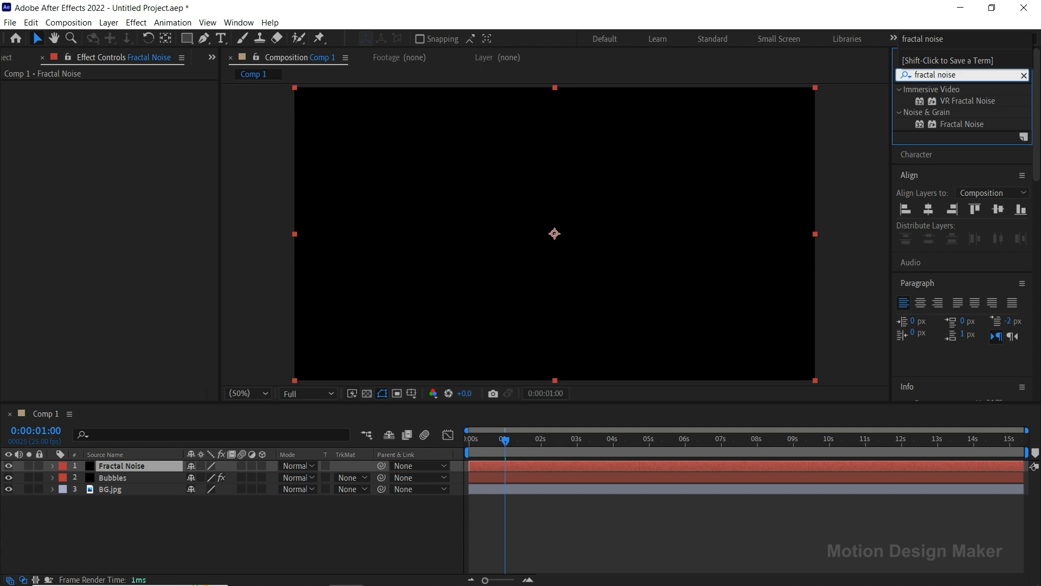
{"action": "left_click", "coordinate": [959, 124]}
{"action": "left_click_drag", "start_coordinate": [972, 125], "coordinate": [556, 464]}
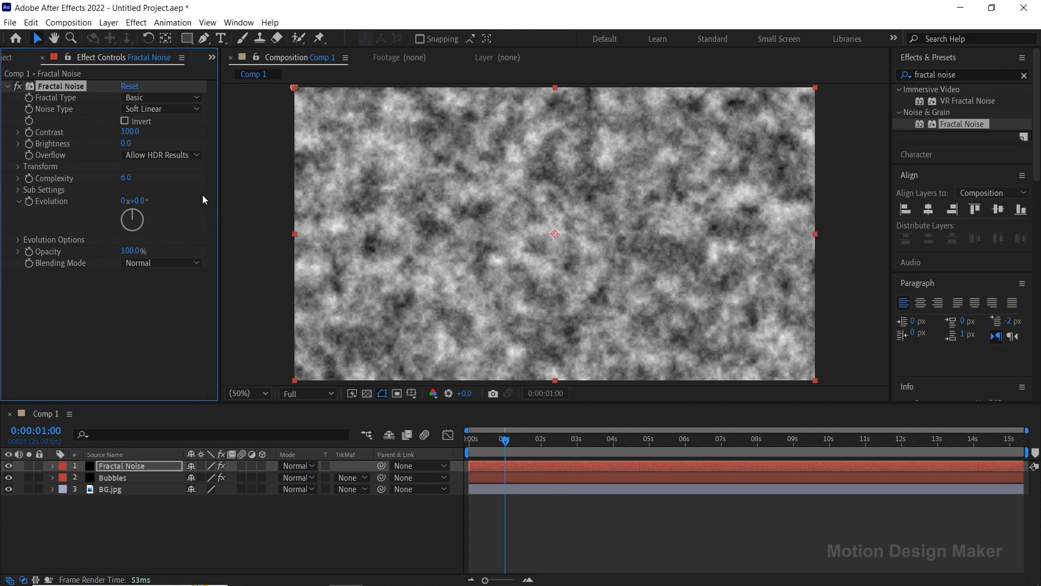
Set the Fractal Noise effect's Noise Type to Linear and its Contrast to 260.
{"action": "left_click", "coordinate": [187, 110]}
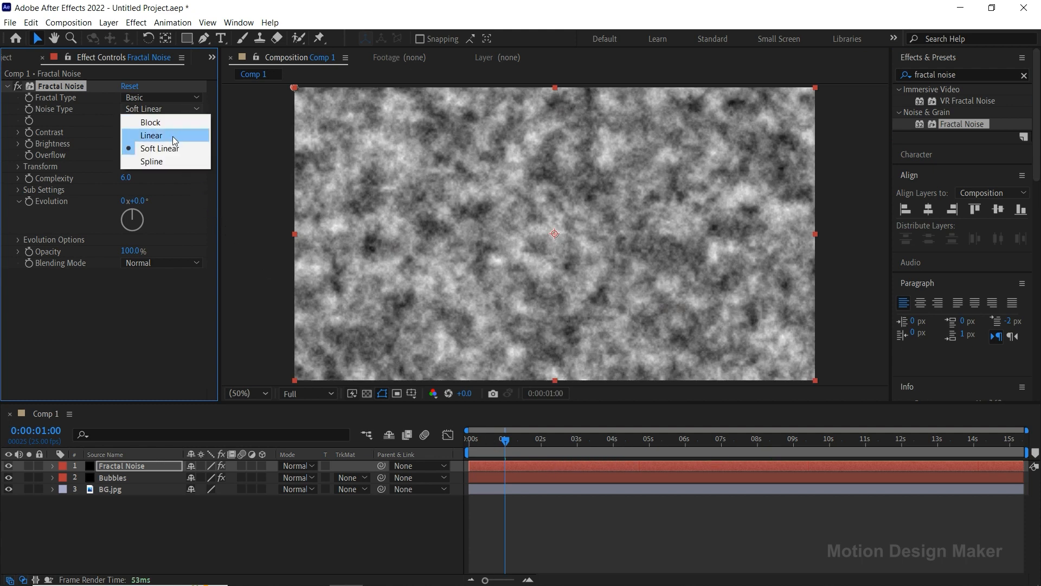
{"action": "left_click", "coordinate": [173, 136]}
{"action": "left_click_drag", "start_coordinate": [128, 134], "coordinate": [220, 128]}
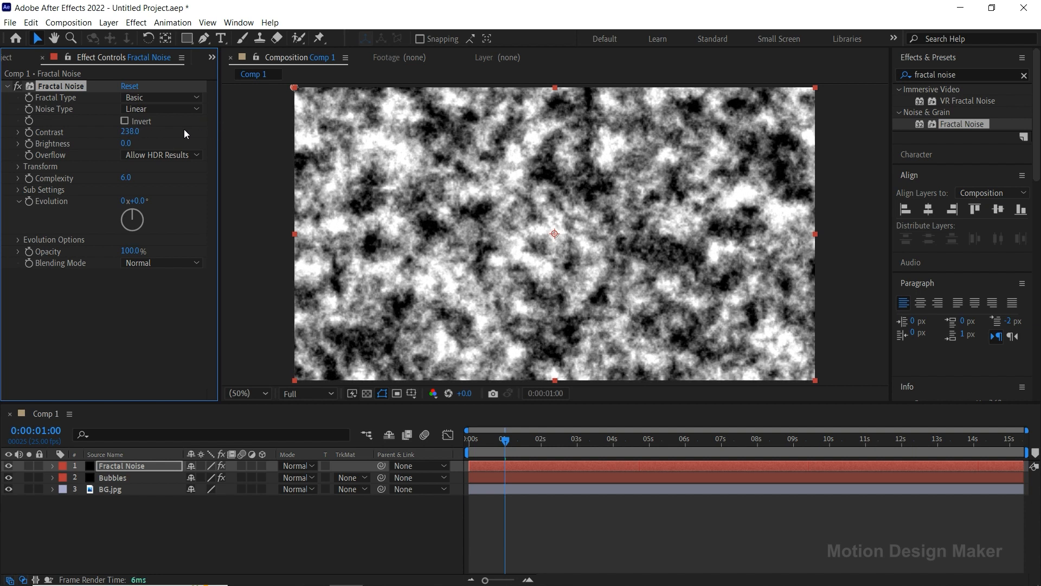
{"action": "type", "text": "260"}
{"action": "key", "text": "Return"}
Set the Fractal Noise effect's Brightness to -60.
{"action": "left_click_drag", "start_coordinate": [132, 142], "coordinate": [109, 143]}
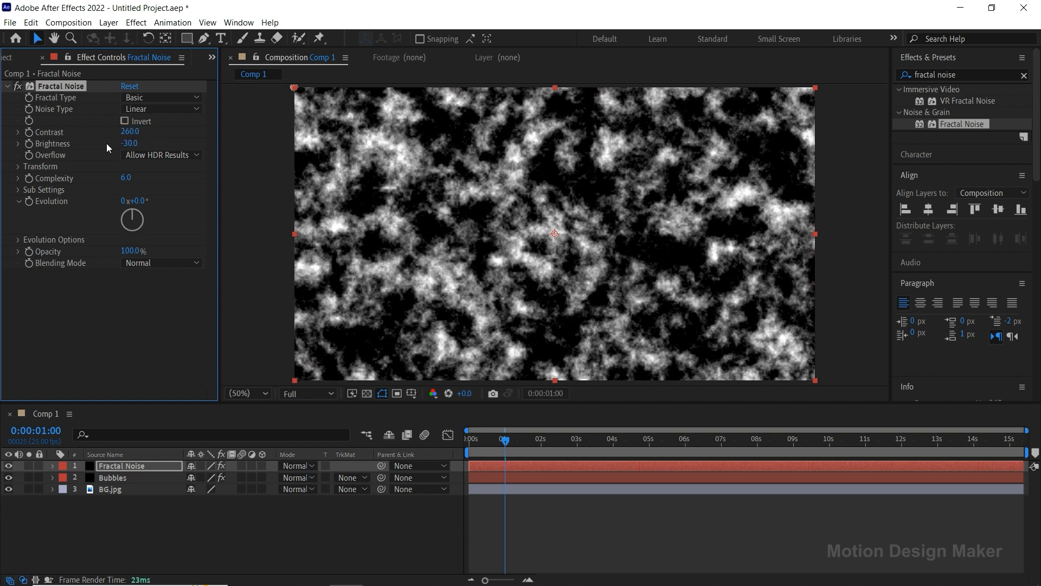
{"action": "type", "text": "-60"}
{"action": "key", "text": "Return"}
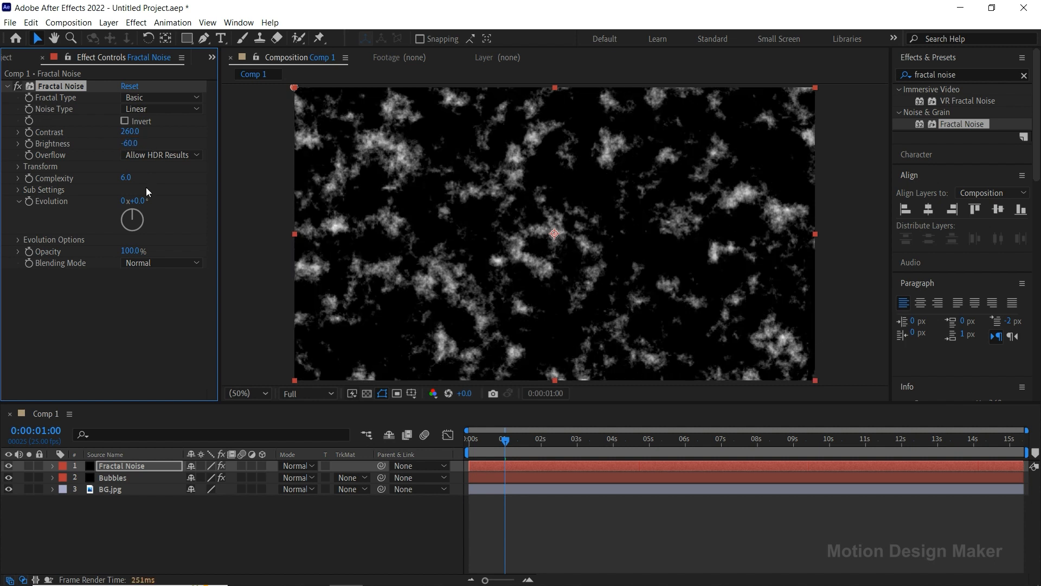
Add the expression time*300 to the Fractal Noise effect's Evolution property.
{"action": "left_click", "coordinate": [28, 204], "text": "alt"}
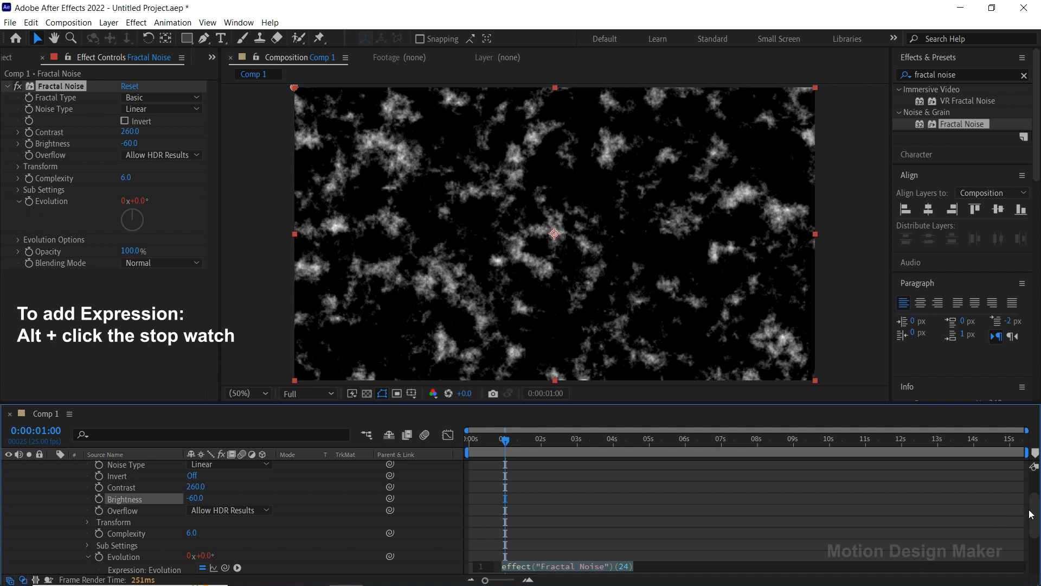
{"action": "scroll", "coordinate": [1030, 514], "scroll_direction": "down", "scroll_amount": 3}
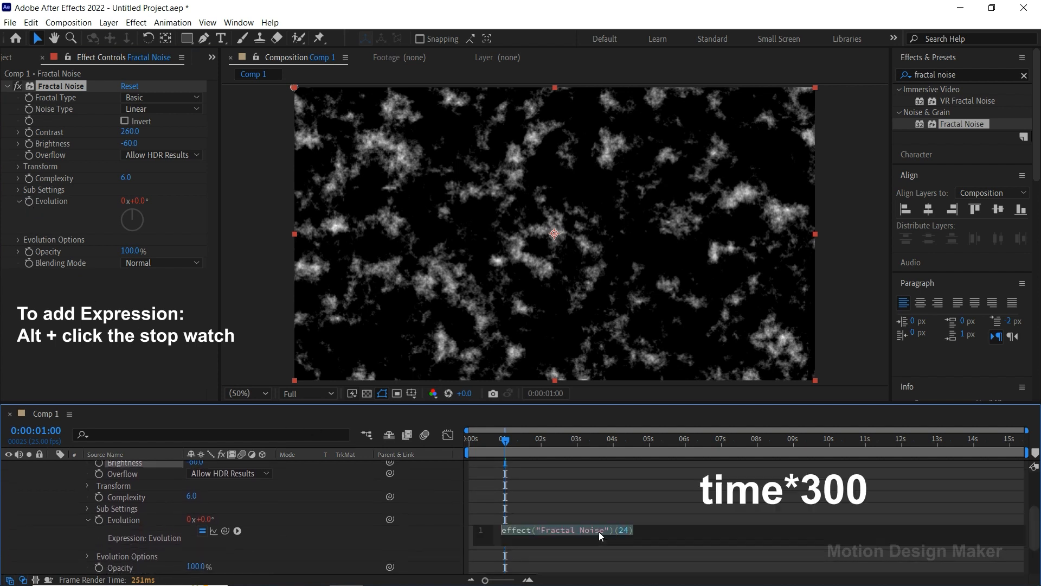
{"action": "type", "text": "time*3"}
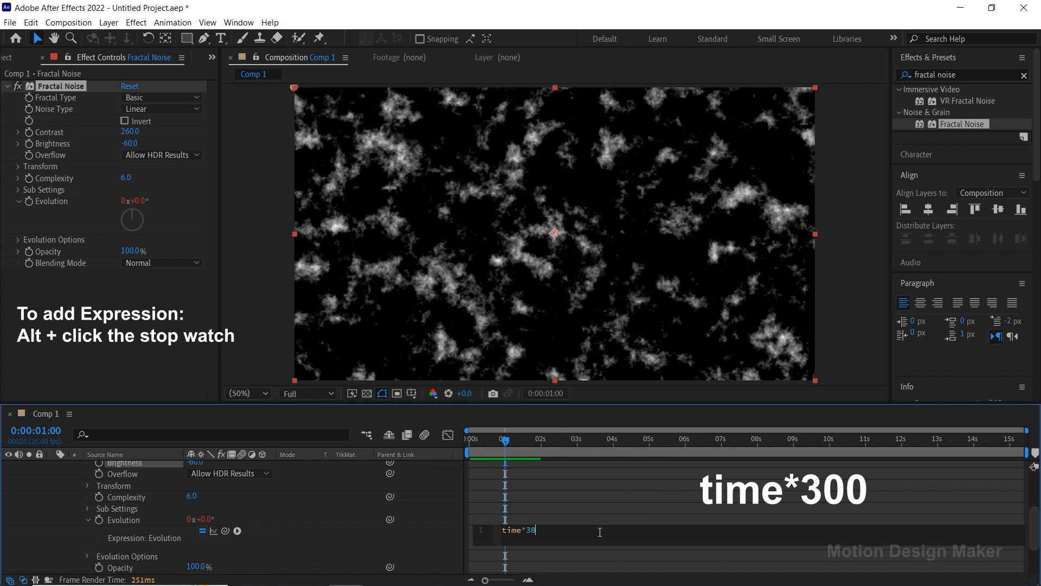
{"action": "type", "text": "0"}
{"action": "key", "text": "KP_Enter"}
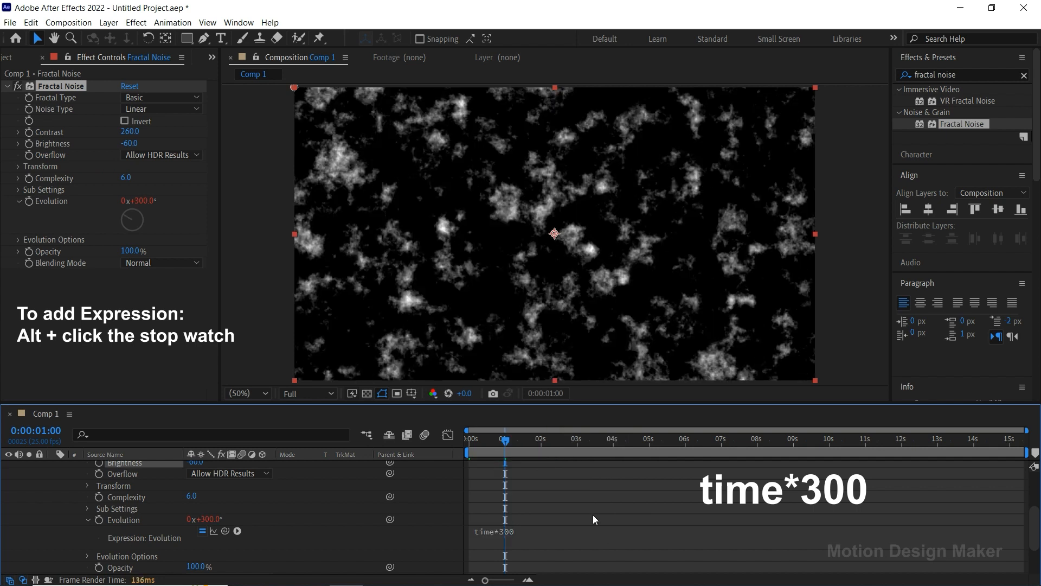
Preview the evolving noise from the start and return the playhead to 0 seconds.
{"action": "left_click_drag", "start_coordinate": [485, 444], "coordinate": [430, 458]}
{"action": "left_click", "coordinate": [602, 494]}
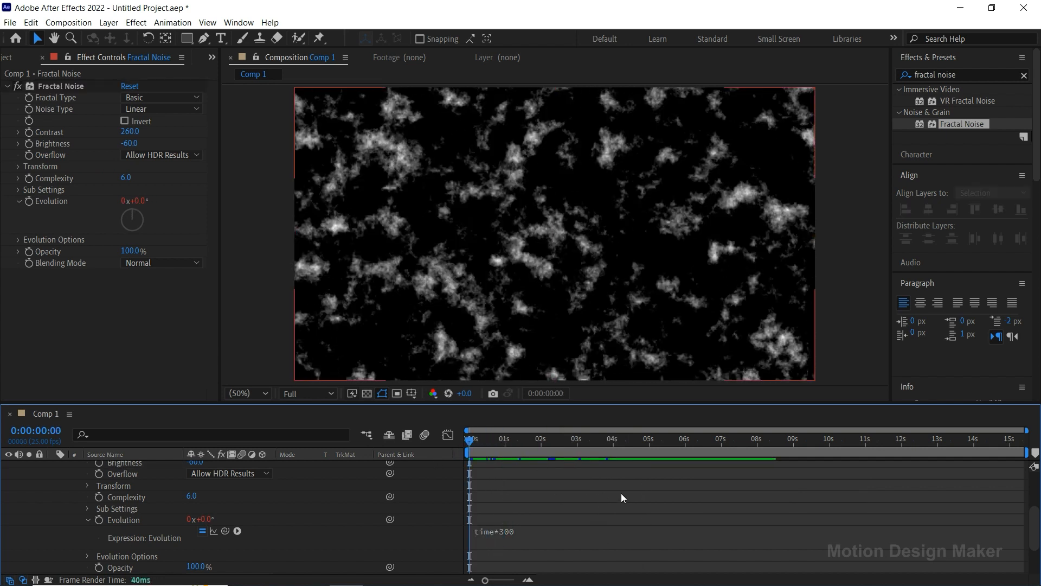
{"action": "key", "text": "space"}
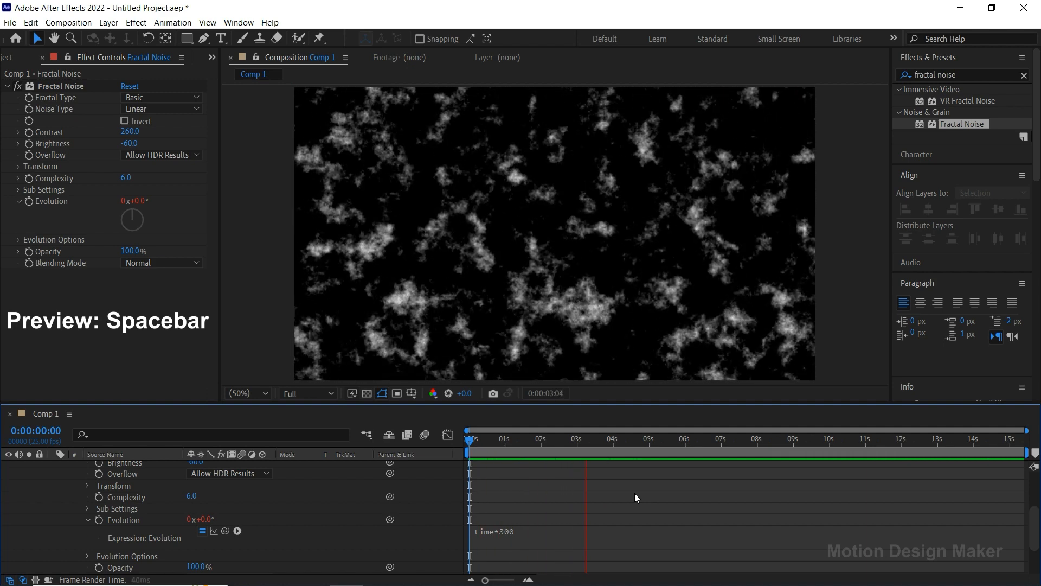
{"action": "key", "text": "space"}
{"action": "left_click_drag", "start_coordinate": [645, 441], "coordinate": [469, 464]}
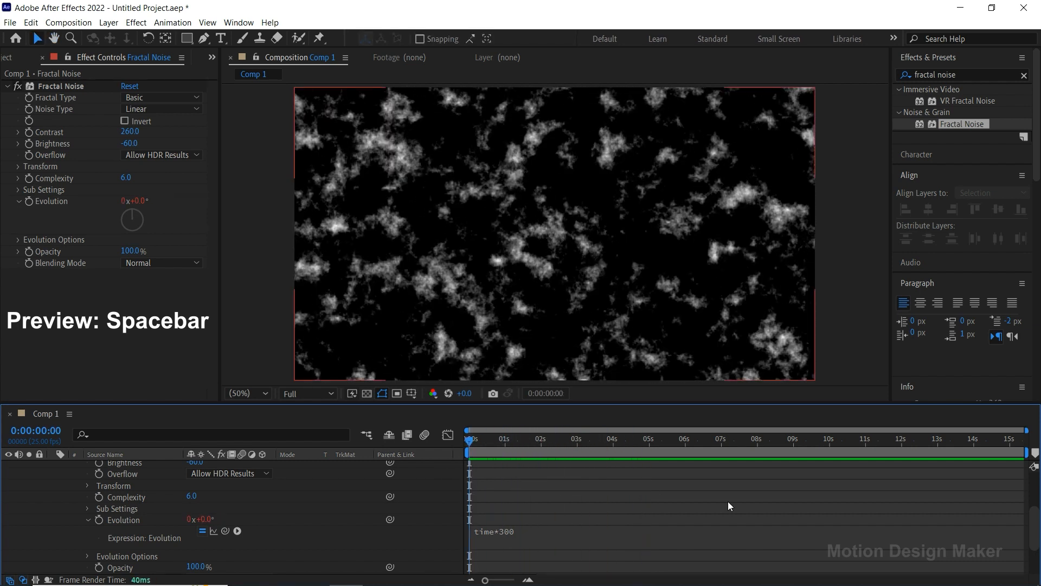
Collapse the Fractal Noise layer's properties and turn it into a 3D layer.
{"action": "left_click_drag", "start_coordinate": [1034, 533], "coordinate": [1034, 491]}
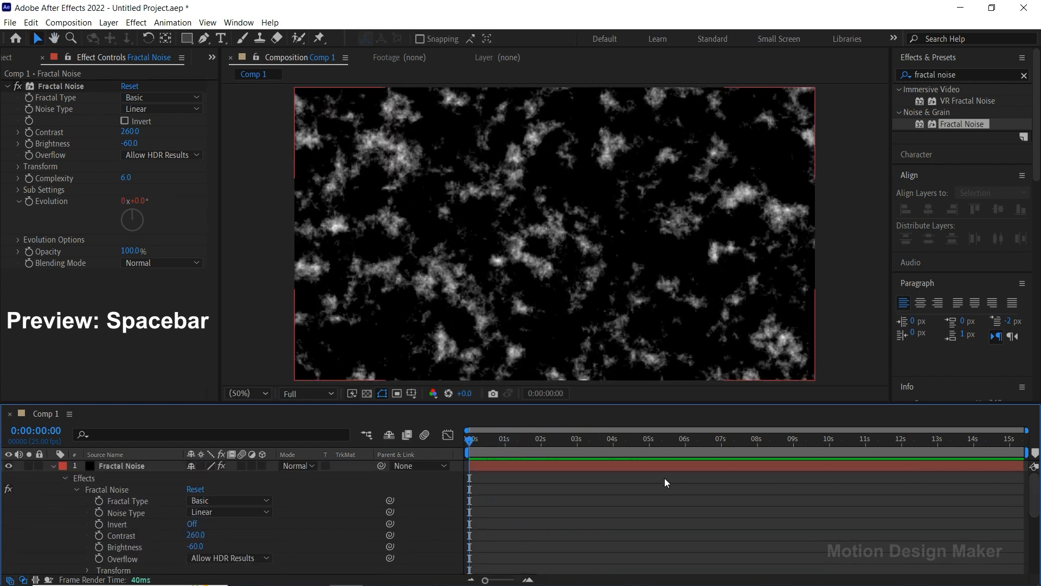
{"action": "left_click", "coordinate": [526, 466]}
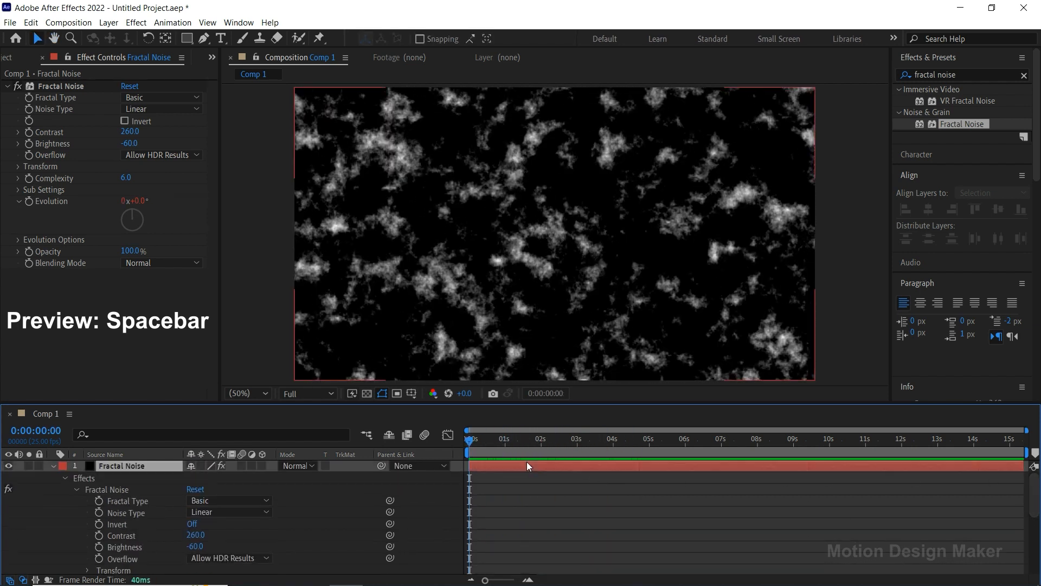
{"action": "left_click", "coordinate": [52, 466]}
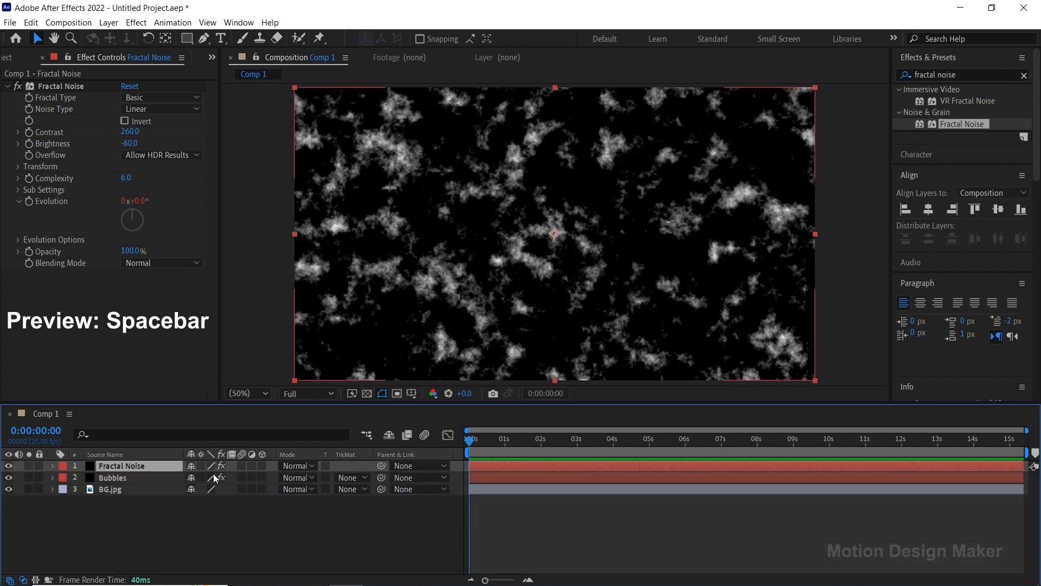
{"action": "left_click", "coordinate": [261, 466]}
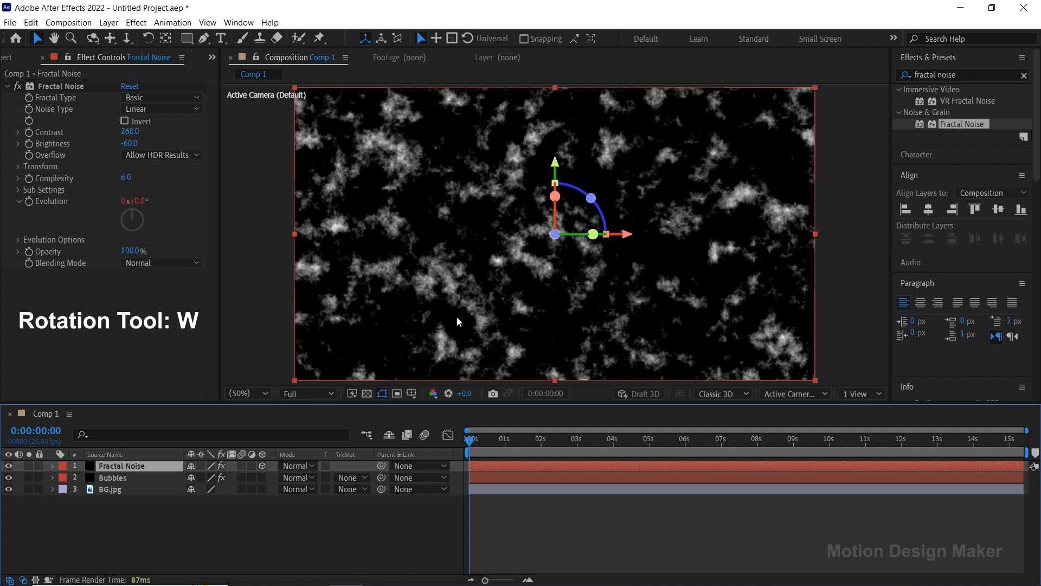
Rotate the Fractal Noise layer flat about its X axis and lower it to the bottom of the frame as a floor, then enlarge the composition view.
{"action": "left_click_drag", "start_coordinate": [555, 196], "coordinate": [550, 282]}
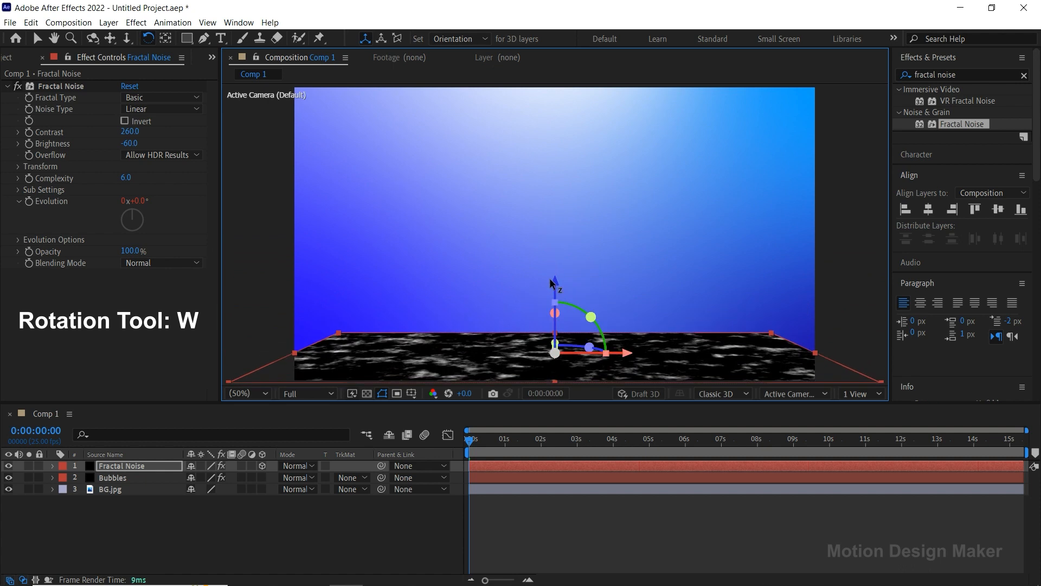
{"action": "left_click_drag", "start_coordinate": [598, 402], "coordinate": [598, 430]}
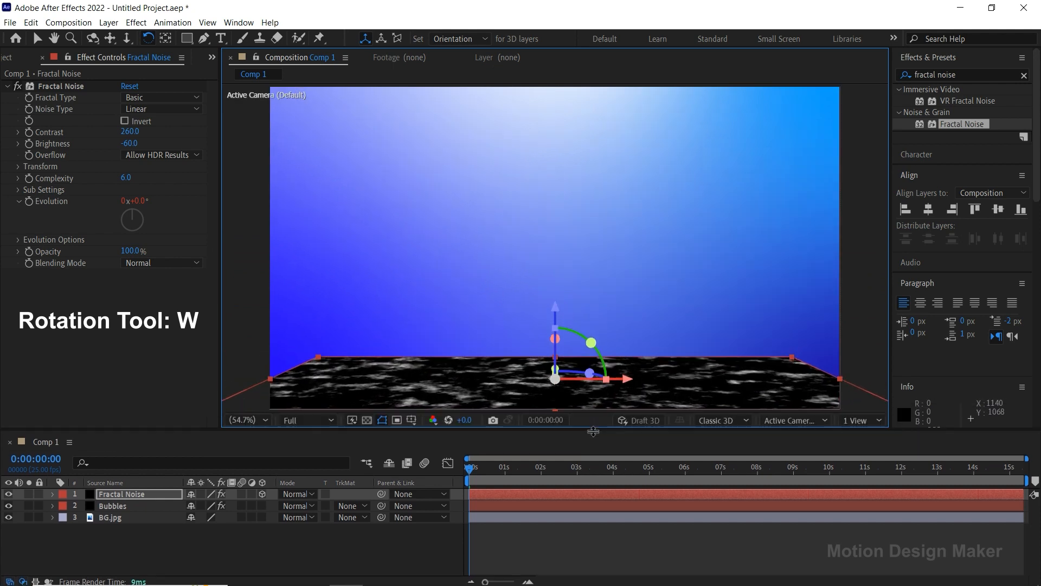
{"action": "left_click", "coordinate": [530, 547]}
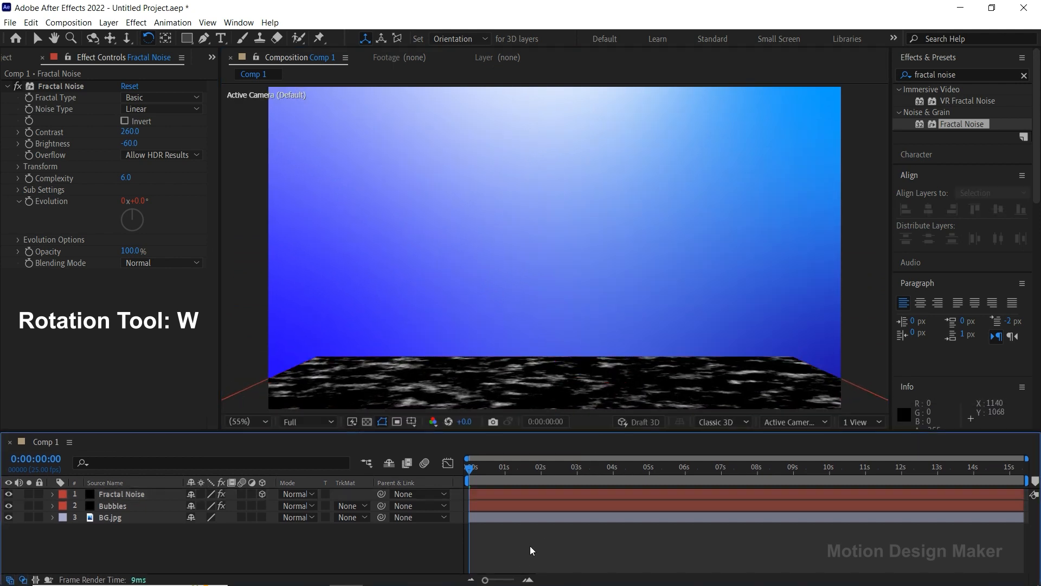
Stretch the Fractal Noise floor layer in depth, raise it slightly in the frame, and fit the composition in the viewer.
{"action": "left_click", "coordinate": [558, 398]}
{"action": "key", "text": "v"}
{"action": "key", "text": "comma"}
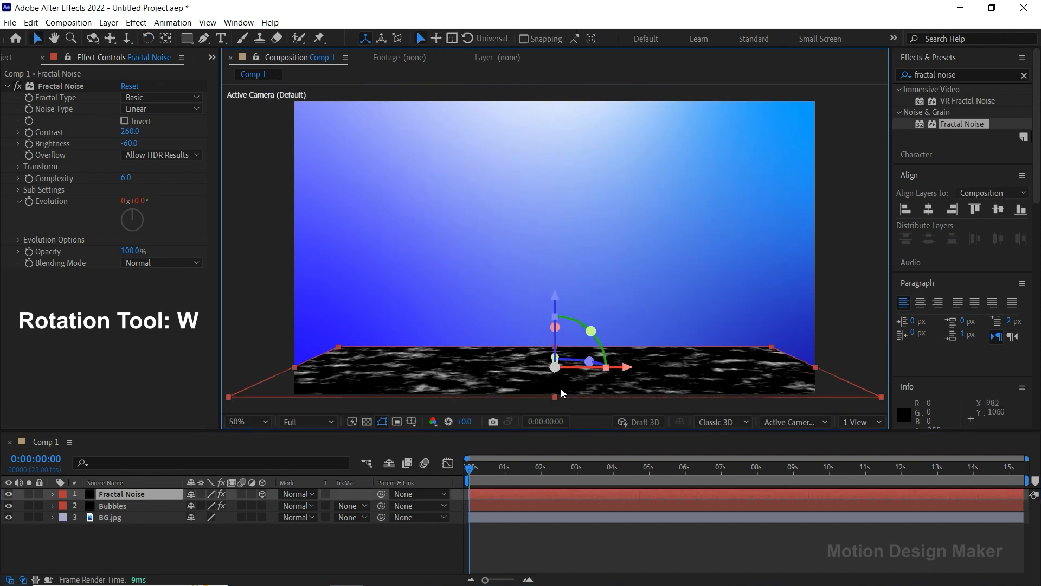
{"action": "left_click_drag", "start_coordinate": [557, 395], "coordinate": [545, 431]}
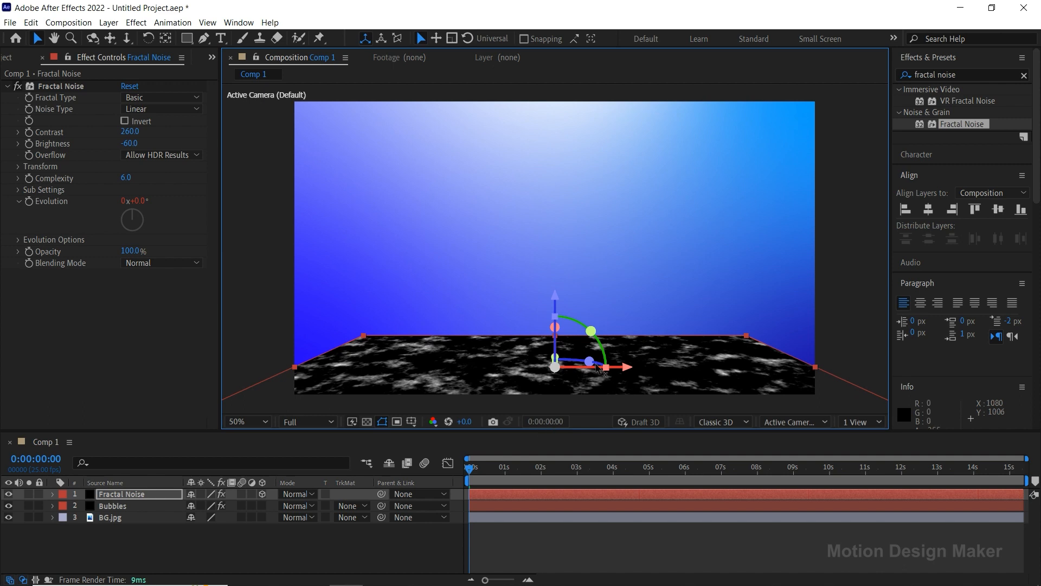
{"action": "scroll", "coordinate": [597, 363], "scroll_direction": "down", "scroll_amount": 2}
{"action": "left_click_drag", "start_coordinate": [556, 271], "coordinate": [555, 262]}
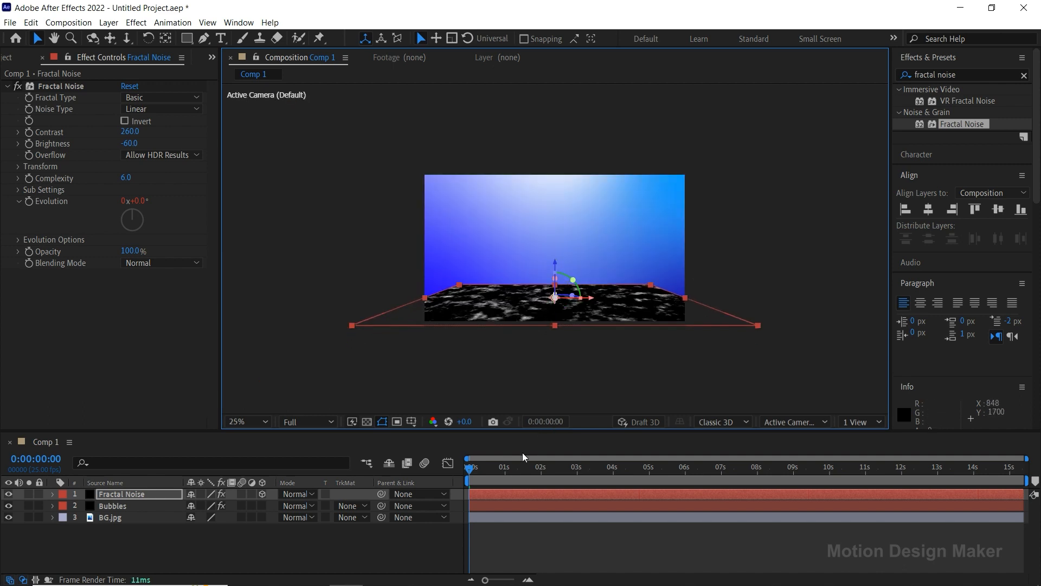
{"action": "left_click", "coordinate": [503, 527]}
{"action": "left_click", "coordinate": [267, 422]}
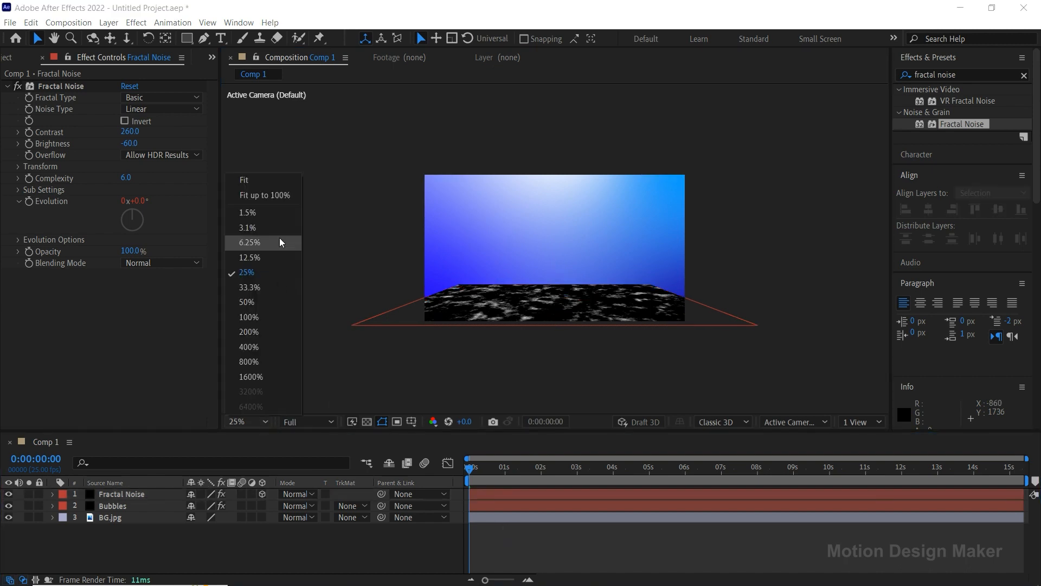
{"action": "left_click", "coordinate": [275, 182]}
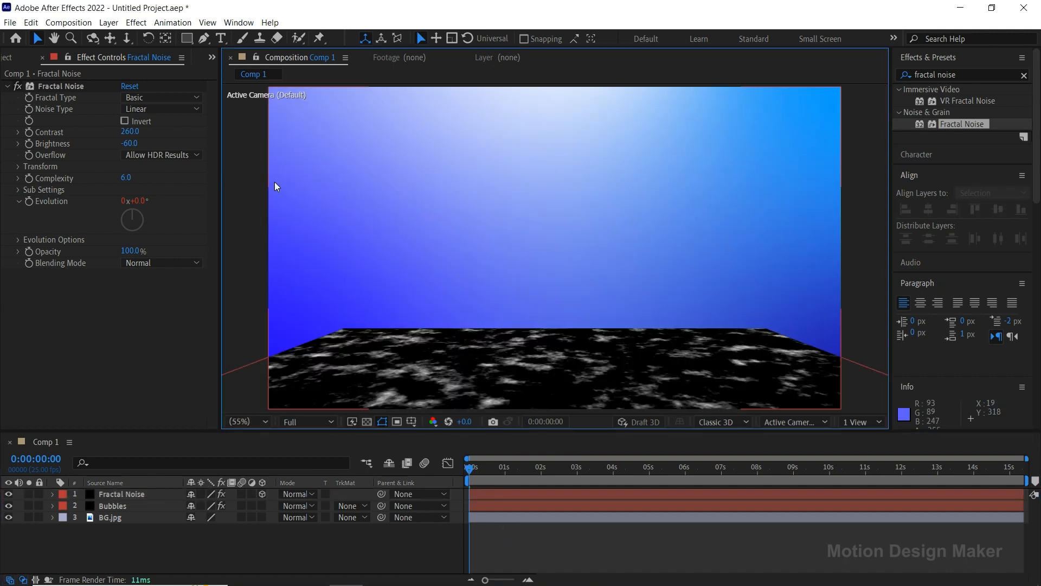
Draw a closed four-point trapezoid mask on the Fractal Noise layer with the Pen tool, just inside the floor's far edge and extending below the frame.
{"action": "left_click_drag", "start_coordinate": [591, 372], "coordinate": [593, 336]}
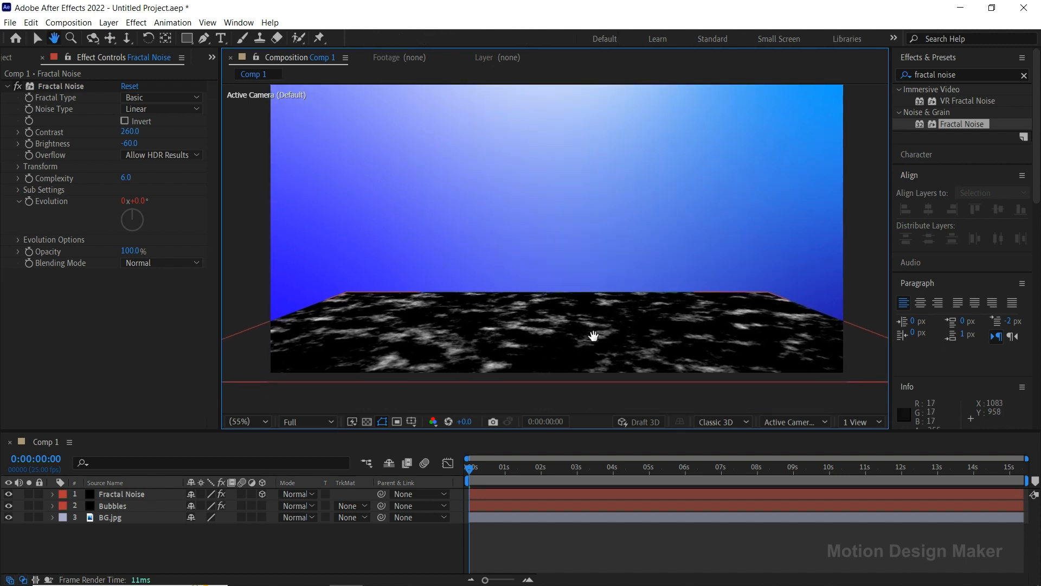
{"action": "left_click", "coordinate": [150, 497]}
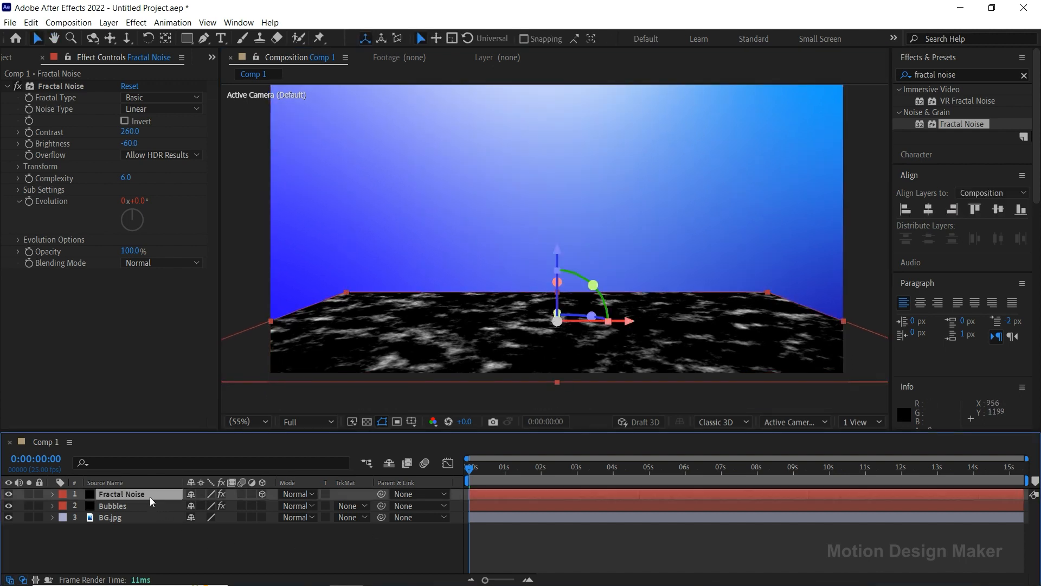
{"action": "left_click", "coordinate": [203, 39]}
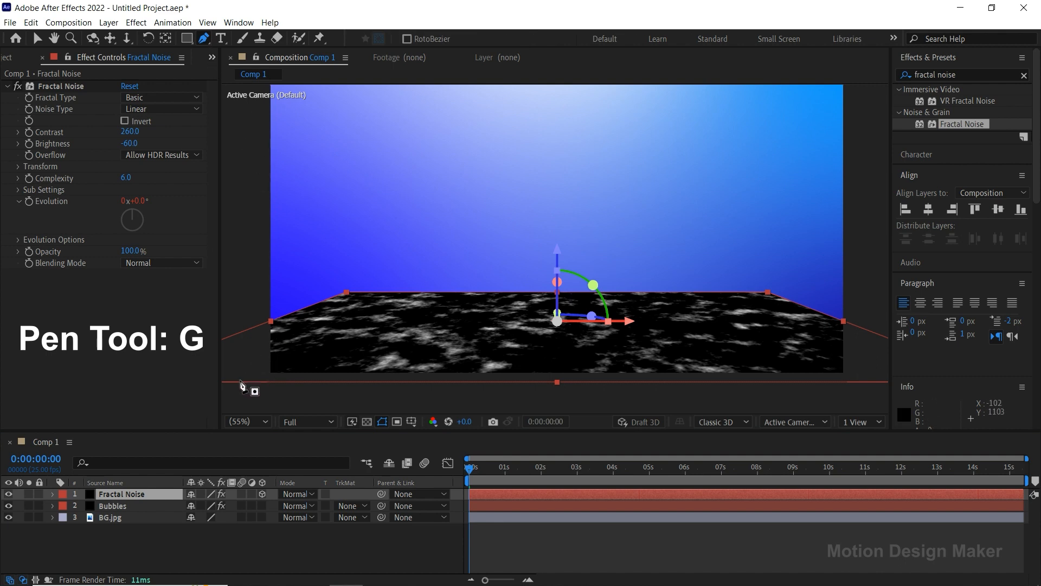
{"action": "left_click", "coordinate": [224, 388]}
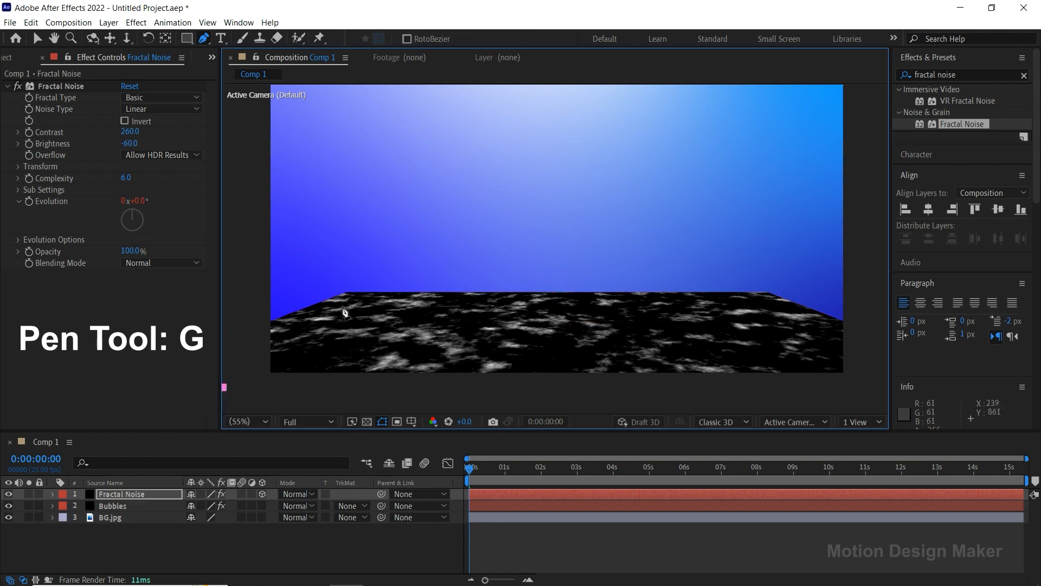
{"action": "left_click", "coordinate": [349, 302]}
{"action": "left_click", "coordinate": [762, 302]}
{"action": "left_click", "coordinate": [875, 386]}
{"action": "key", "text": "comma"}
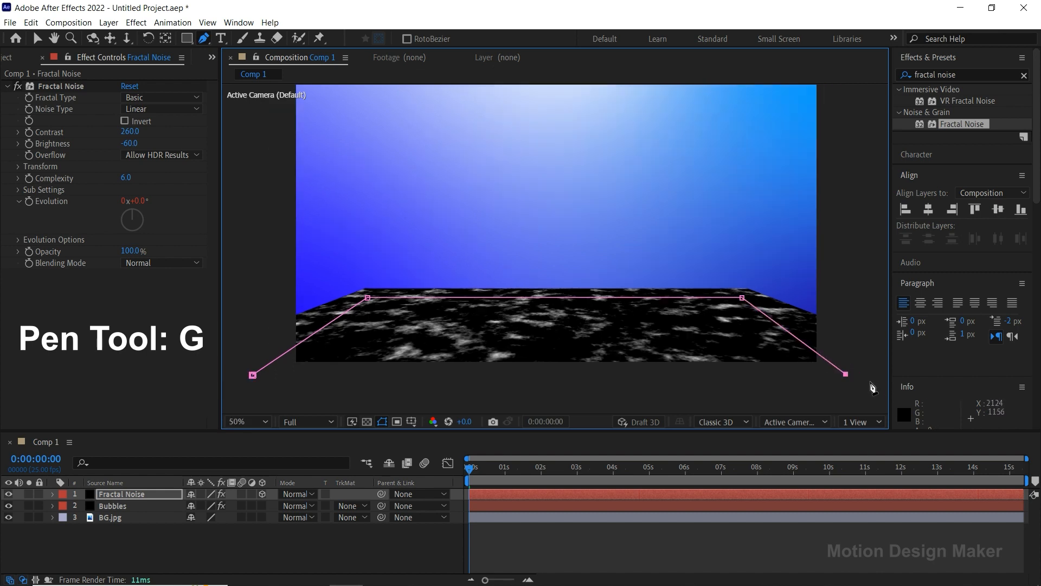
{"action": "left_click", "coordinate": [253, 374]}
Move the mask's two near corners slightly outward to widen its front edge.
{"action": "key", "text": "v"}
{"action": "left_click_drag", "start_coordinate": [253, 374], "coordinate": [242, 373]}
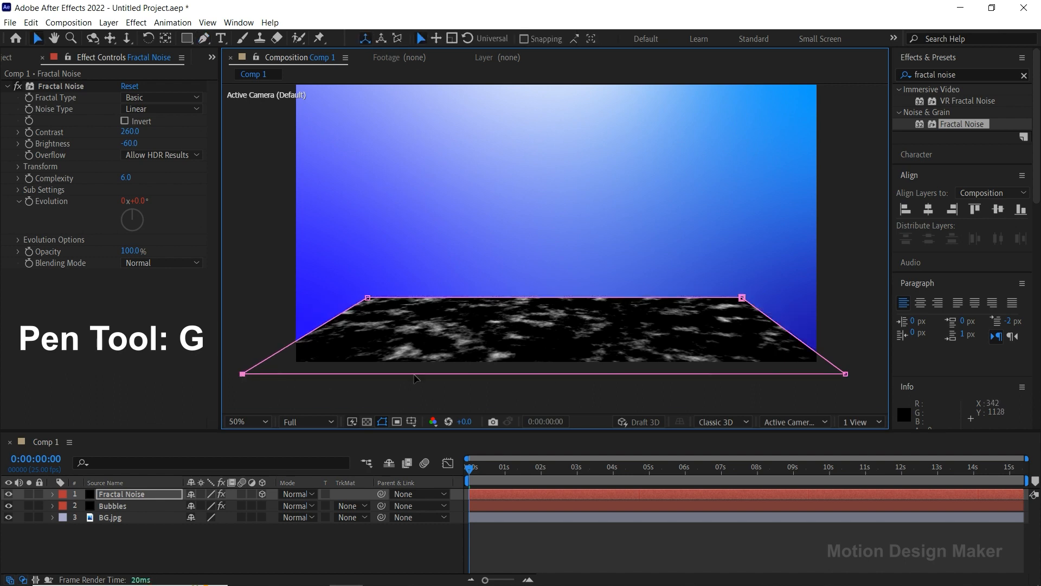
{"action": "left_click_drag", "start_coordinate": [846, 374], "coordinate": [858, 374]}
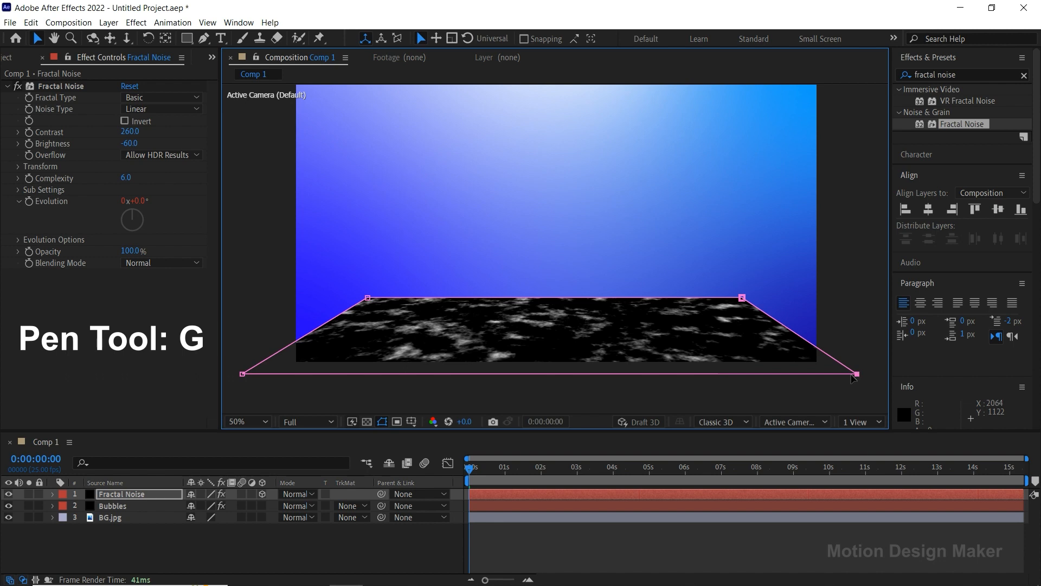
Set the Mask Feather of the Fractal Noise layer's Mask 1 to 250 pixels.
{"action": "left_click", "coordinate": [157, 495]}
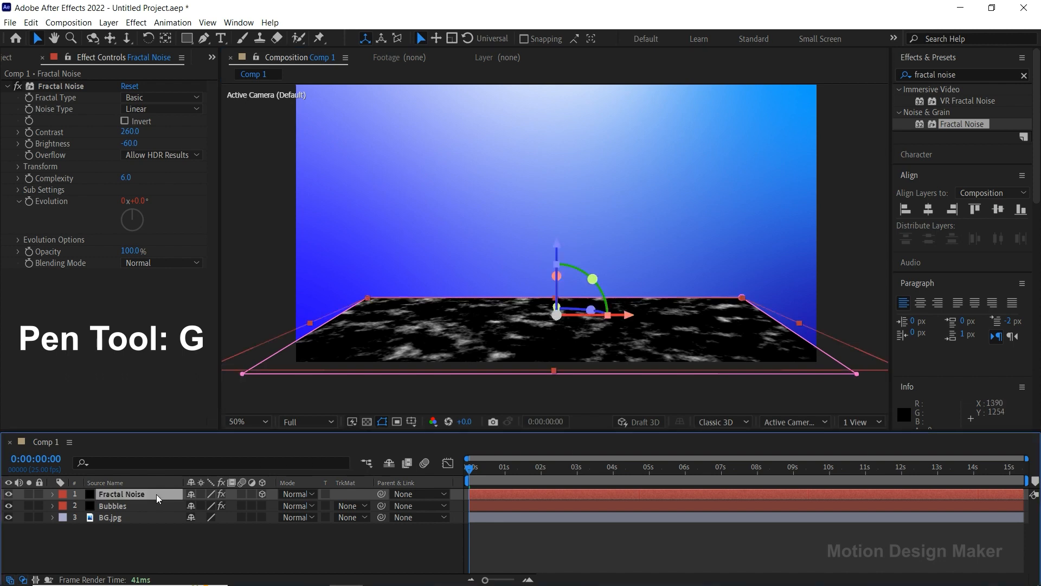
{"action": "left_click", "coordinate": [52, 494]}
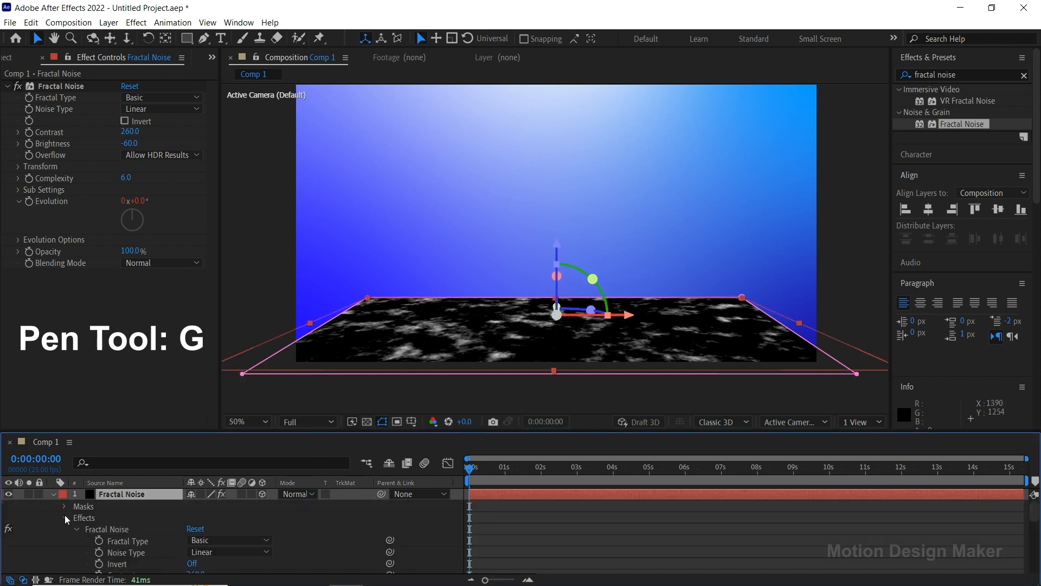
{"action": "left_click", "coordinate": [65, 518]}
{"action": "left_click", "coordinate": [64, 506]}
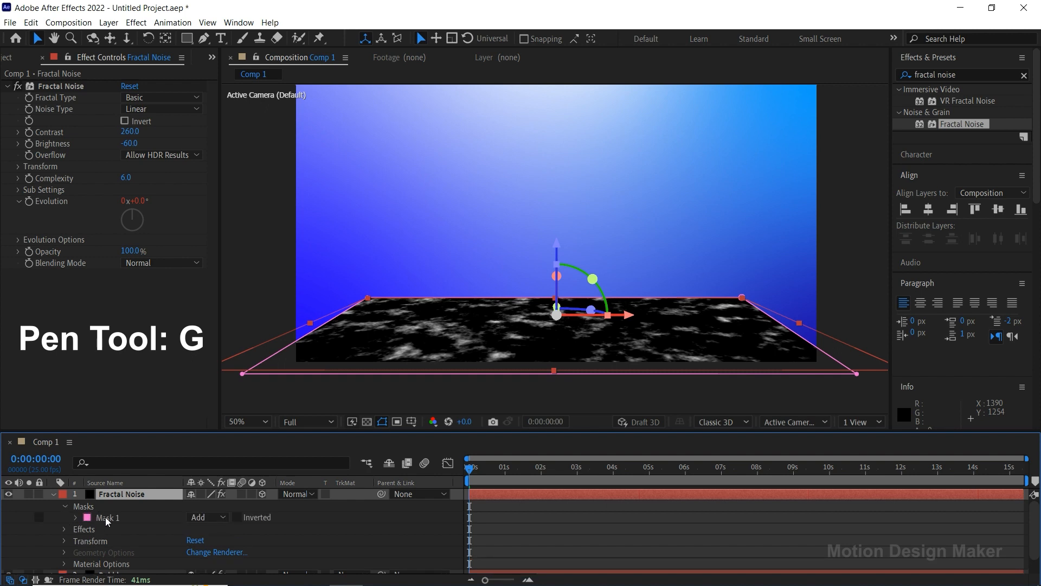
{"action": "left_click", "coordinate": [107, 519]}
{"action": "left_click", "coordinate": [76, 518]}
{"action": "left_click_drag", "start_coordinate": [215, 545], "coordinate": [309, 532]}
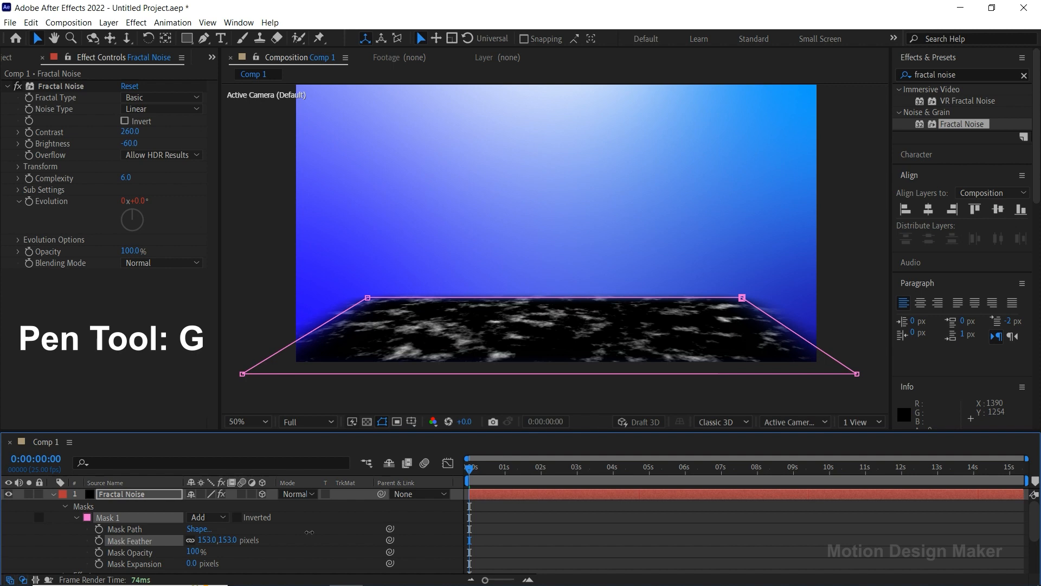
{"action": "left_click", "coordinate": [230, 540]}
{"action": "type", "text": "250"}
{"action": "key", "text": "Return"}
{"action": "left_click", "coordinate": [490, 519]}
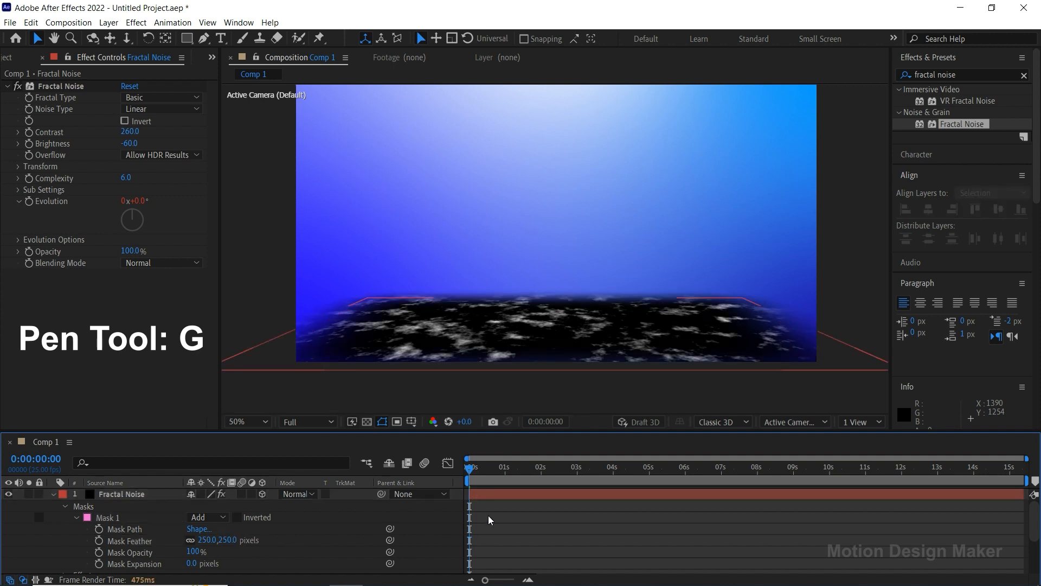
Pull the feathered mask's two near corners farther outward and down beyond the frame so the floor's front edge stays filled.
{"action": "left_click", "coordinate": [135, 494]}
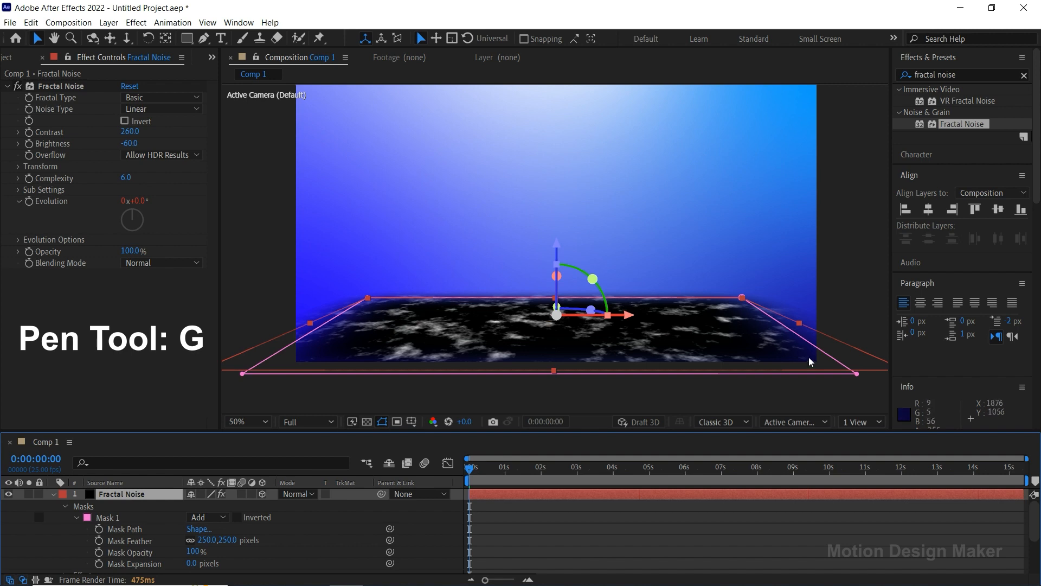
{"action": "left_click_drag", "start_coordinate": [857, 374], "coordinate": [869, 385]}
{"action": "left_click_drag", "start_coordinate": [242, 374], "coordinate": [197, 400]}
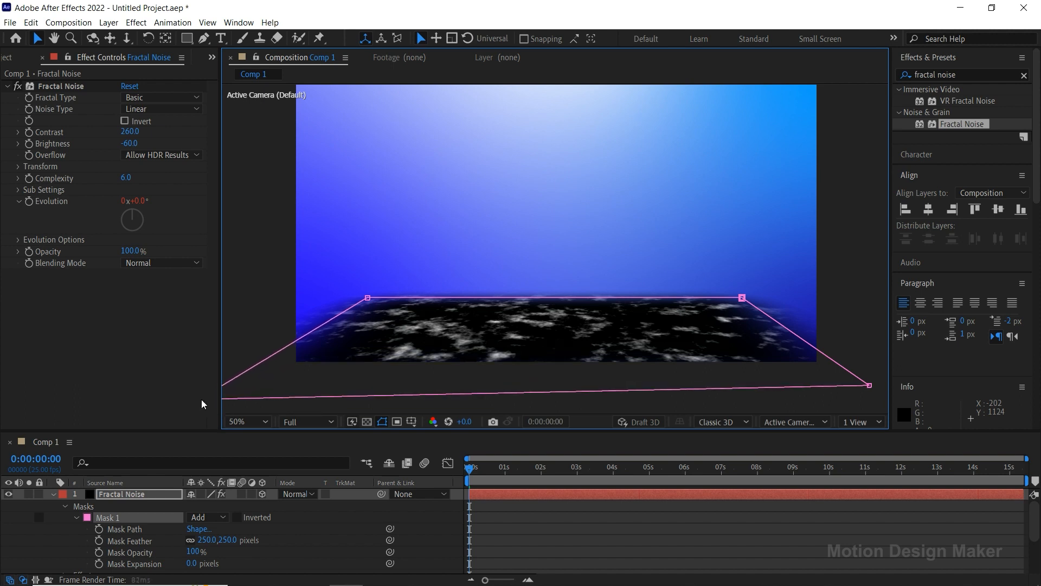
{"action": "left_click_drag", "start_coordinate": [869, 385], "coordinate": [884, 401]}
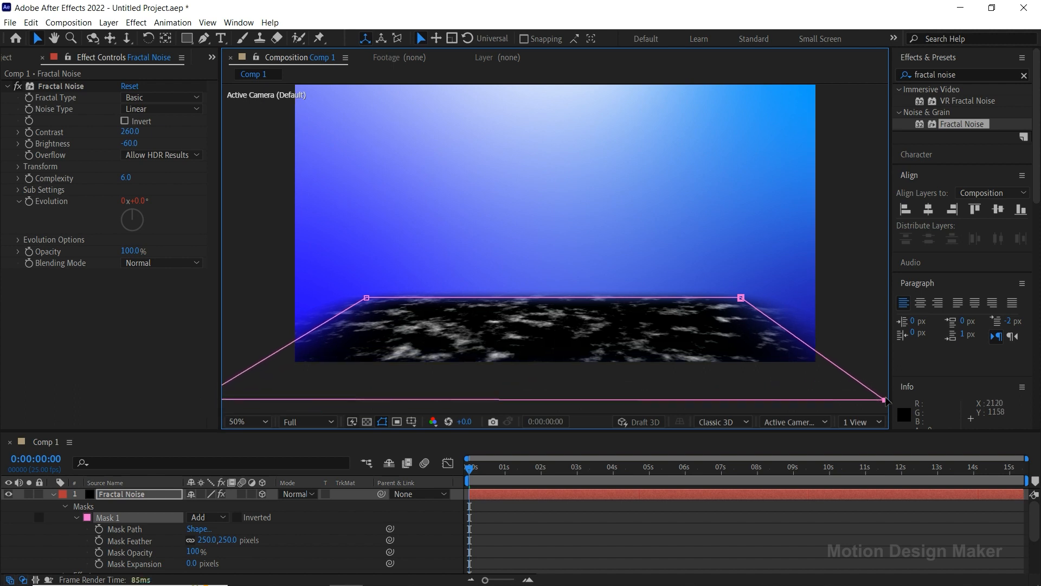
{"action": "left_click", "coordinate": [559, 538]}
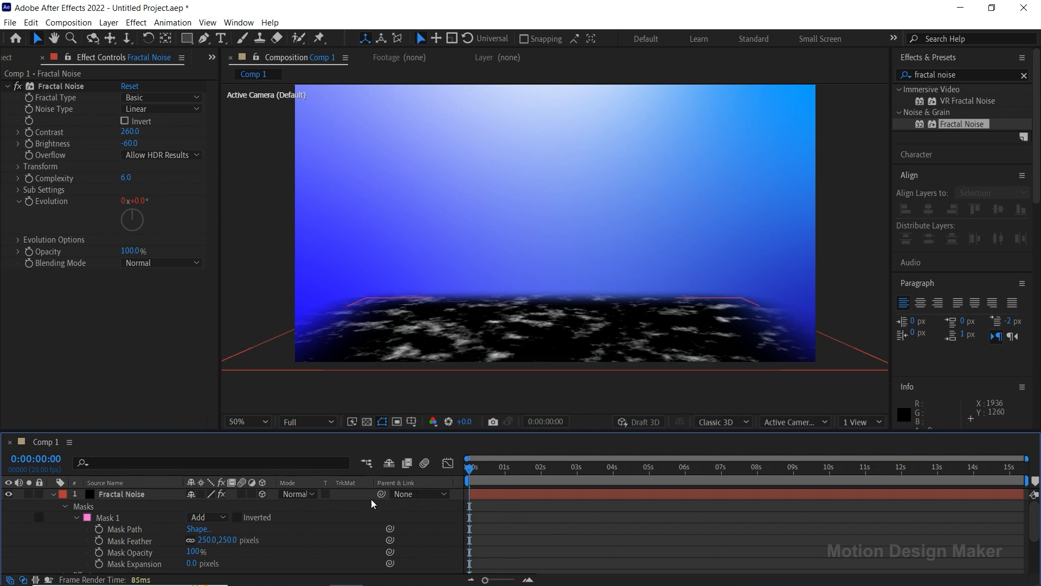
Collapse the Fractal Noise layer's properties and set its blending mode to Add.
{"action": "left_click", "coordinate": [136, 499]}
{"action": "left_click", "coordinate": [52, 494]}
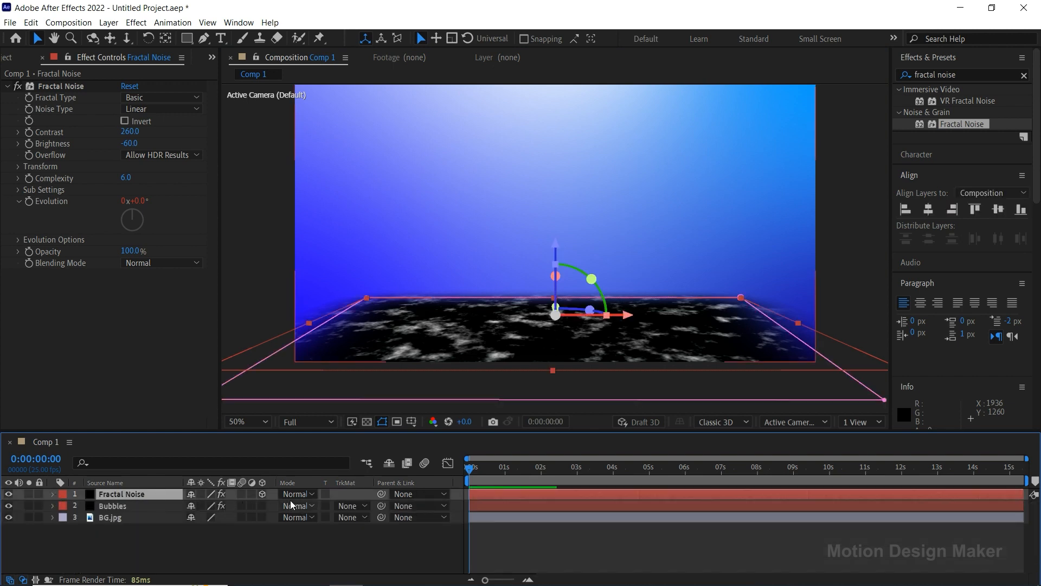
{"action": "left_click", "coordinate": [306, 494]}
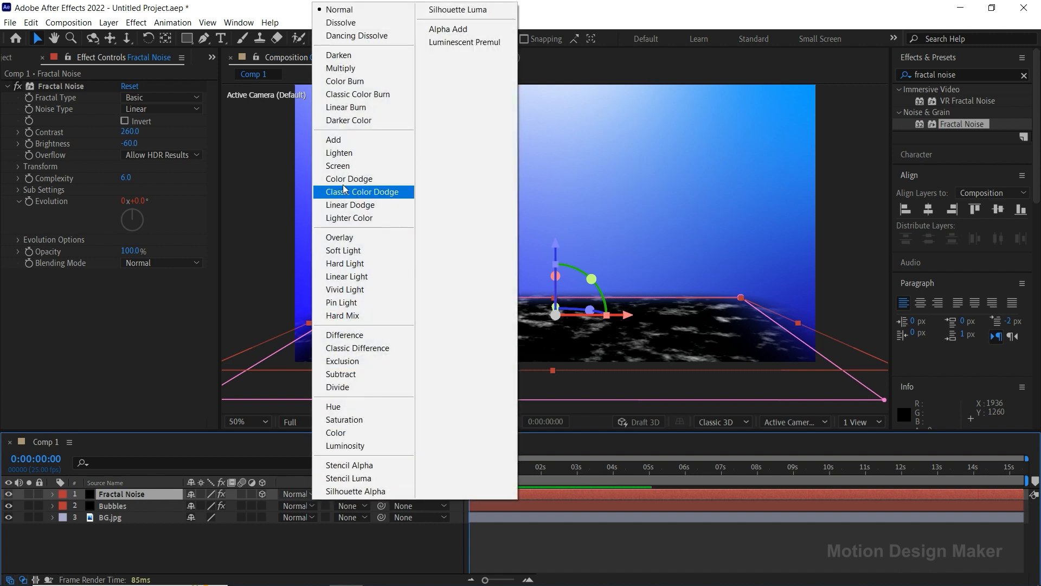
{"action": "left_click", "coordinate": [358, 142]}
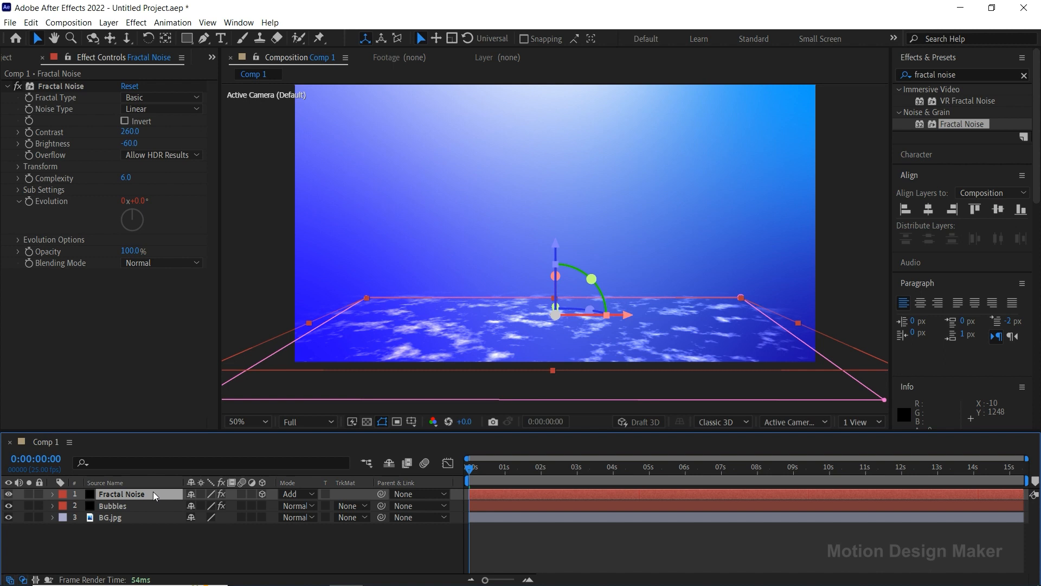
Apply the Fast Box Blur effect to the Fractal Noise layer with a Blur Radius of 10.
{"action": "left_click", "coordinate": [903, 77]}
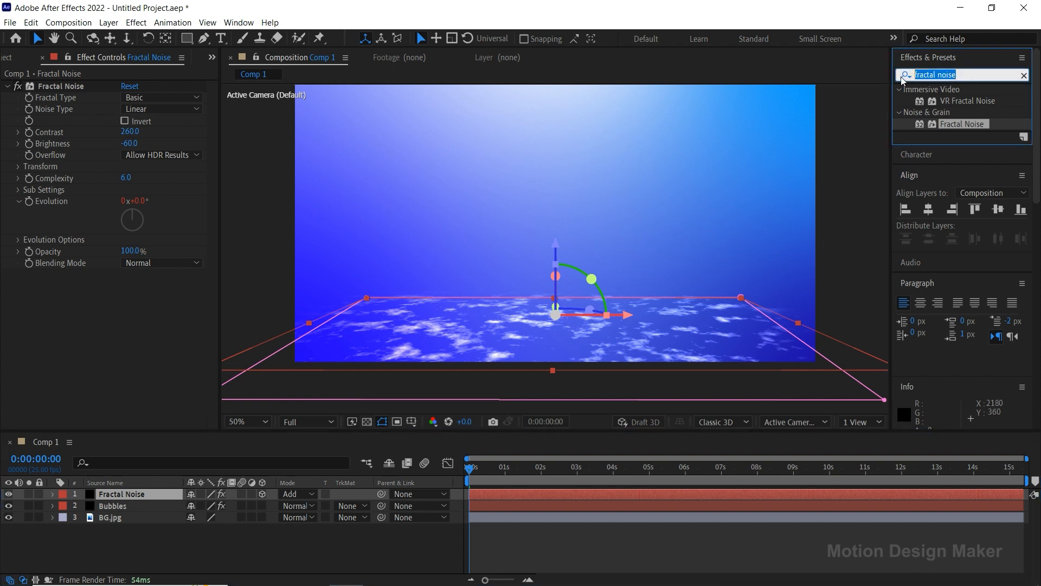
{"action": "type", "text": "fast"}
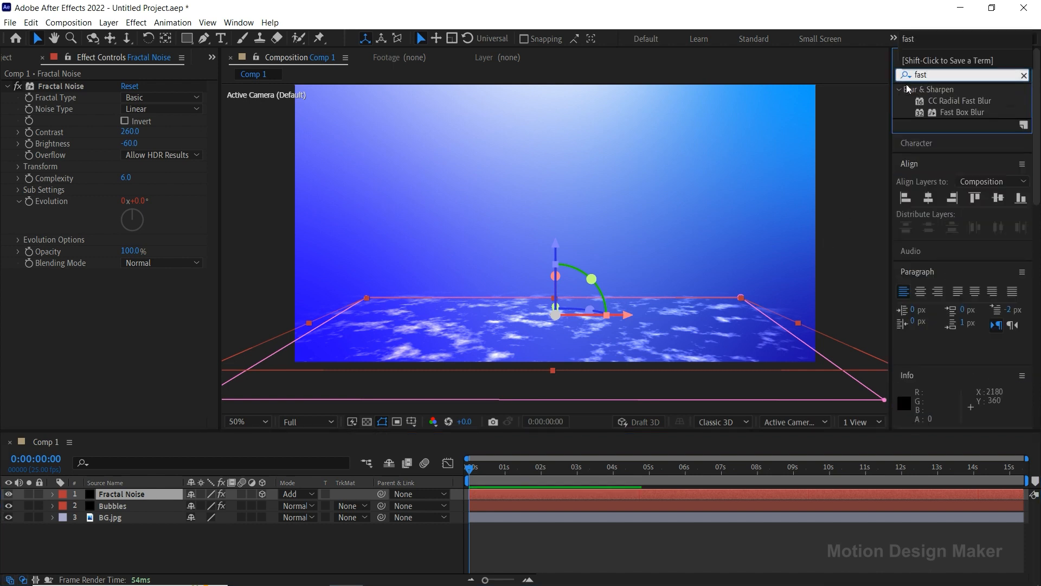
{"action": "left_click_drag", "start_coordinate": [951, 112], "coordinate": [581, 491]}
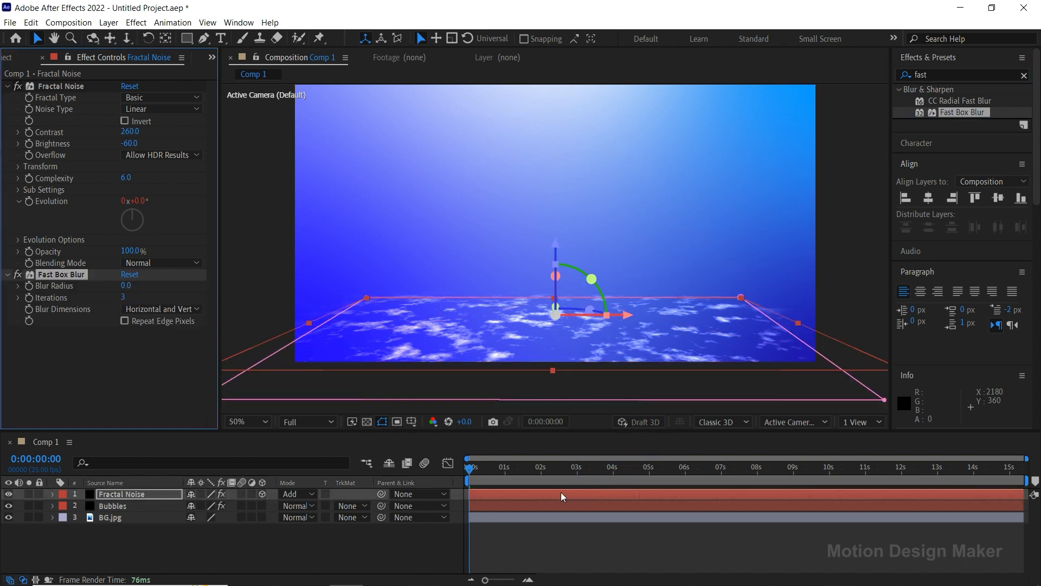
{"action": "left_click", "coordinate": [125, 286]}
{"action": "type", "text": "10"}
{"action": "key", "text": "Return"}
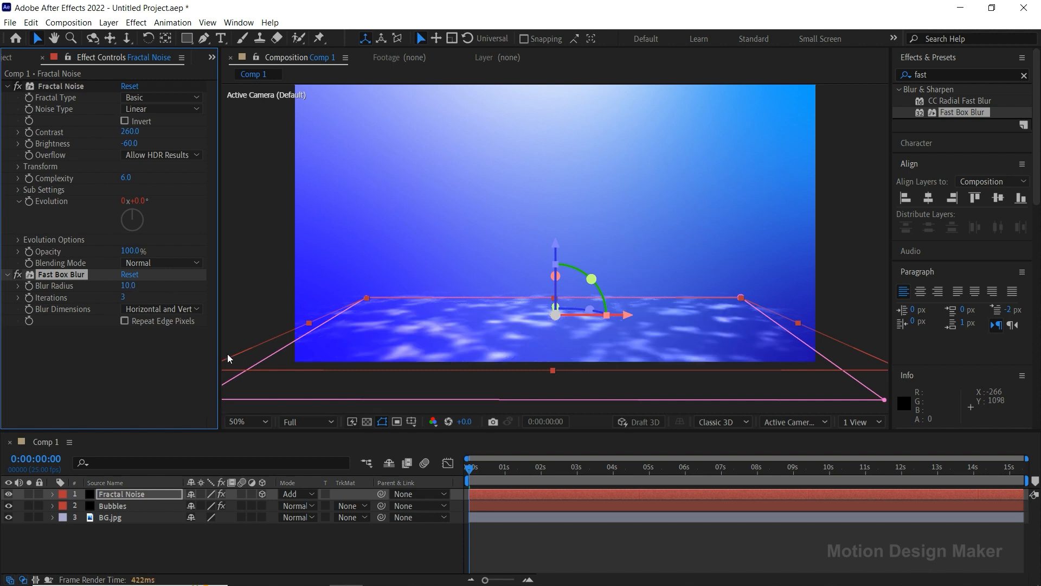
Preview the animation with the blurred floor and bubbles, stopping after about six seconds.
{"action": "left_click", "coordinate": [501, 536]}
{"action": "key", "text": "space"}
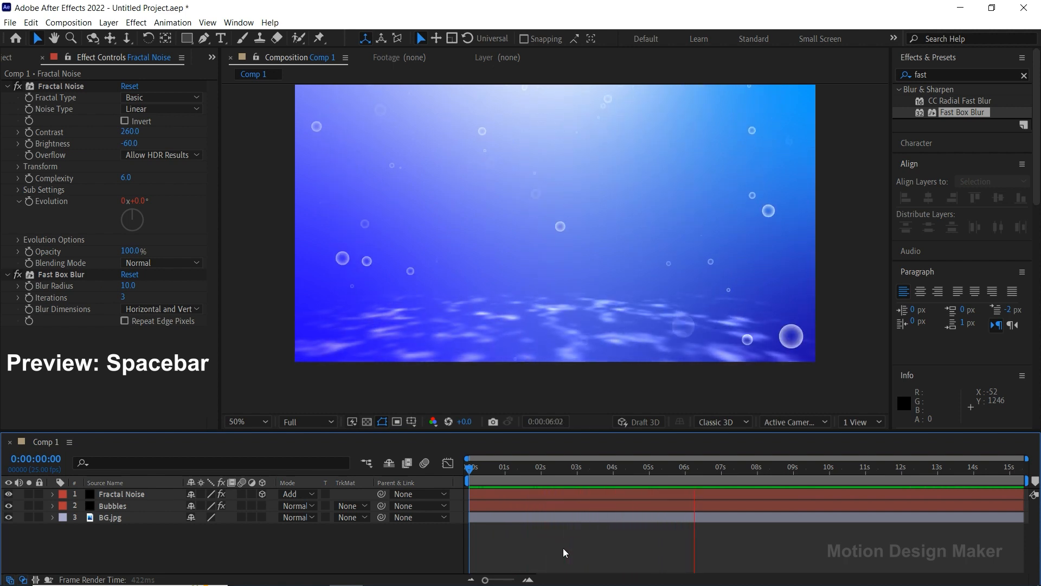
{"action": "key", "text": "space"}
Set the Fractal Noise layer's opacity to 80% and collapse its properties.
{"action": "left_click", "coordinate": [171, 494]}
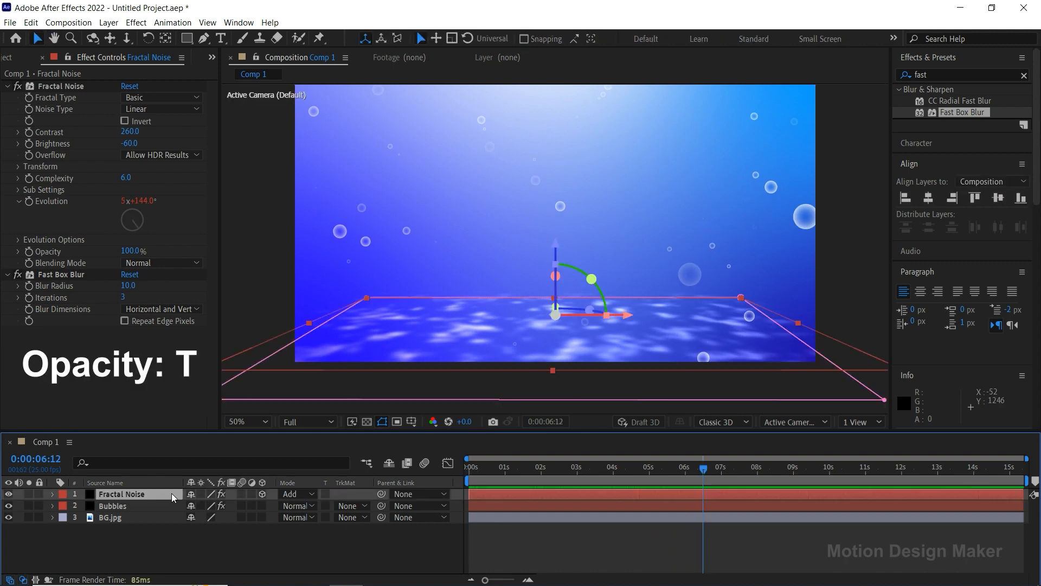
{"action": "key", "text": "t"}
{"action": "left_click", "coordinate": [196, 506]}
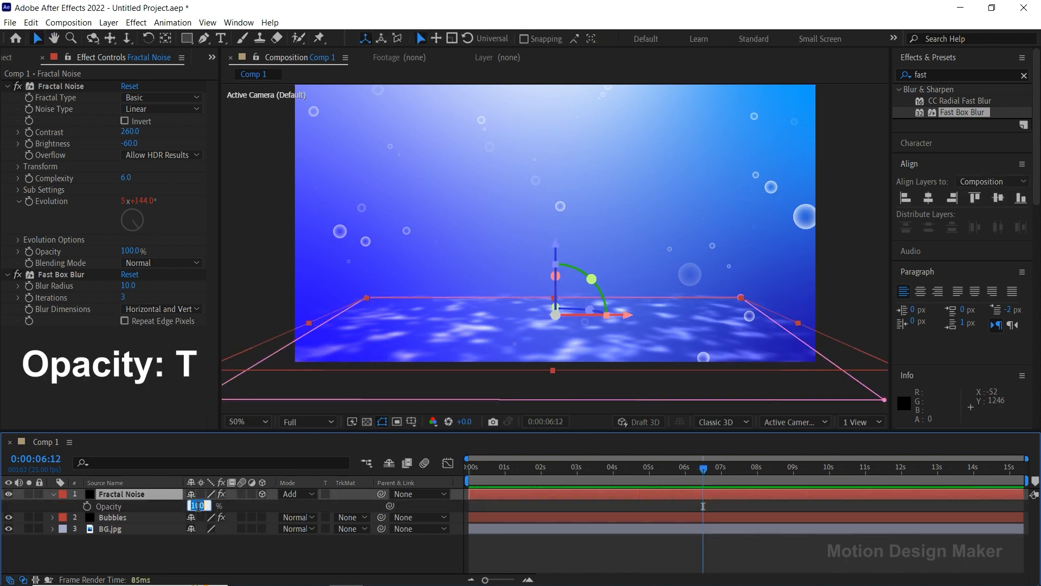
{"action": "key", "text": "Return"}
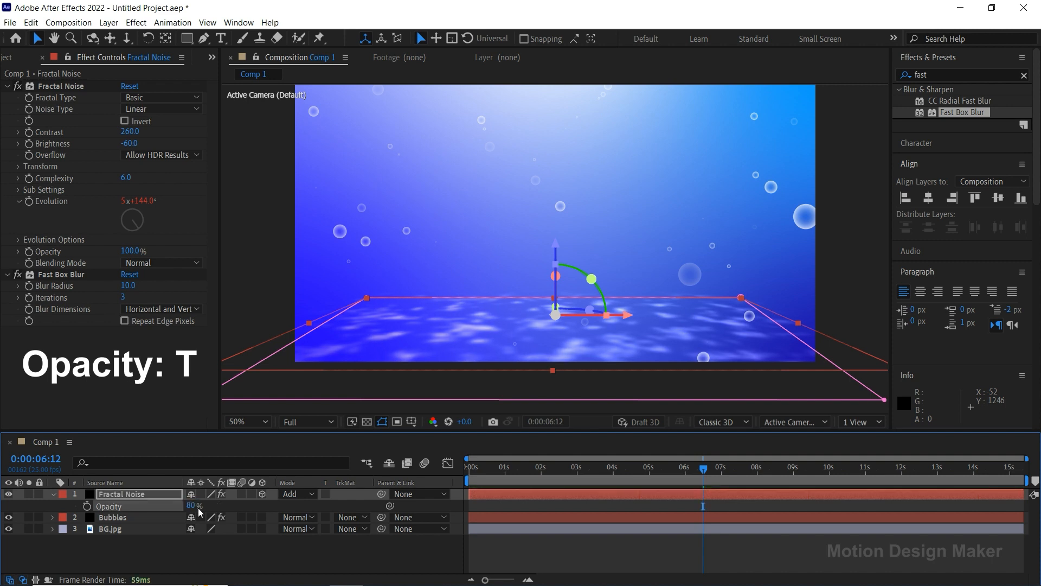
{"action": "left_click", "coordinate": [53, 493]}
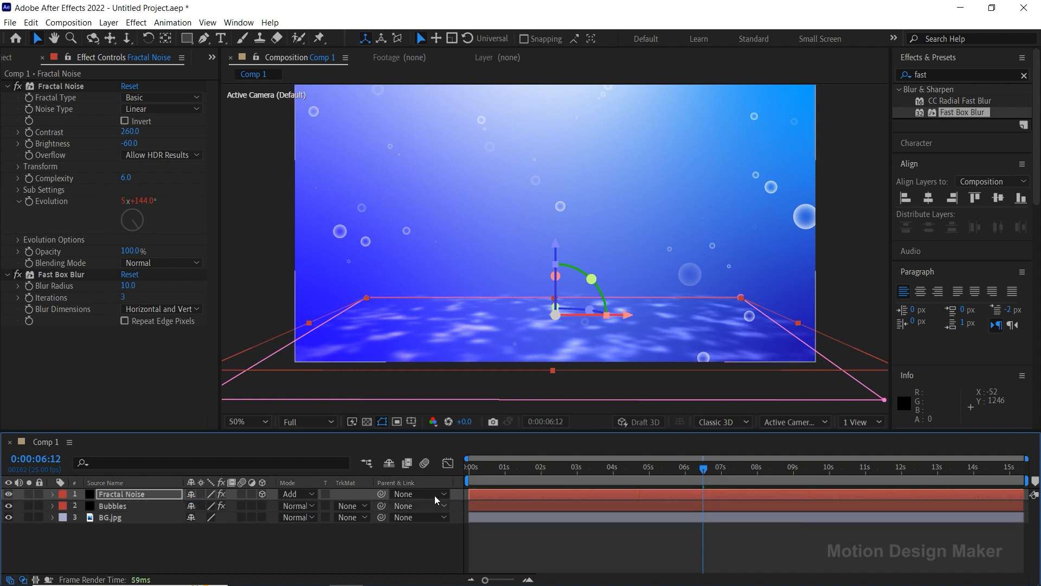
Return the playhead to 0 seconds and preview the finished underwater scene for about seven seconds.
{"action": "left_click_drag", "start_coordinate": [494, 473], "coordinate": [468, 473]}
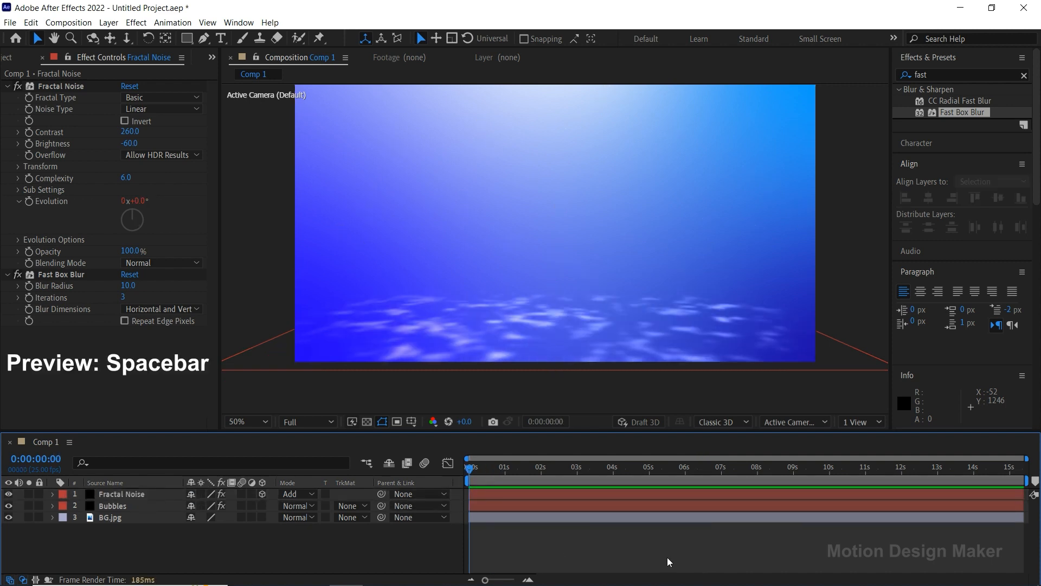
{"action": "key", "text": "space"}
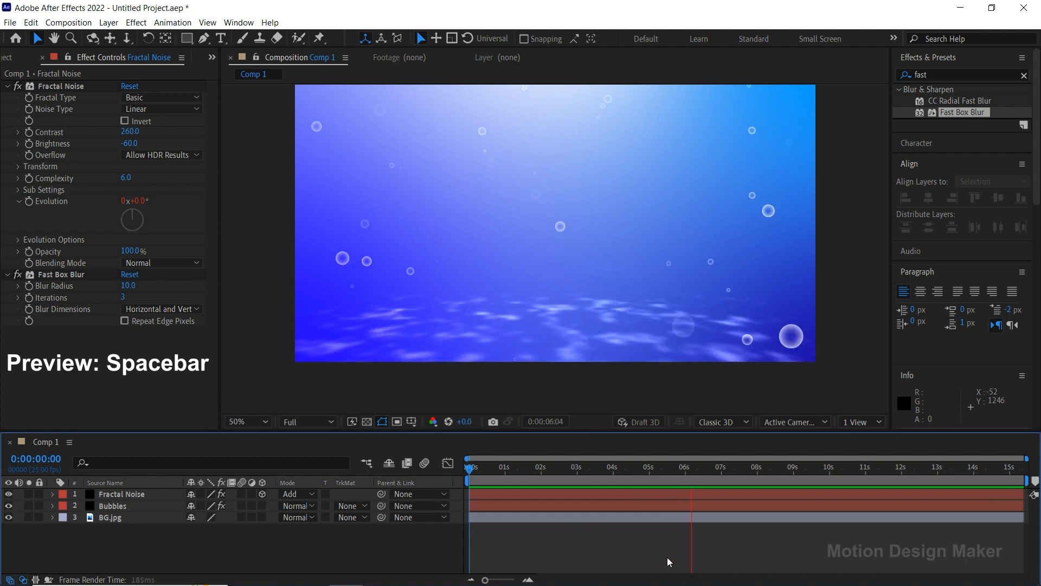
{"action": "key", "text": "space"}
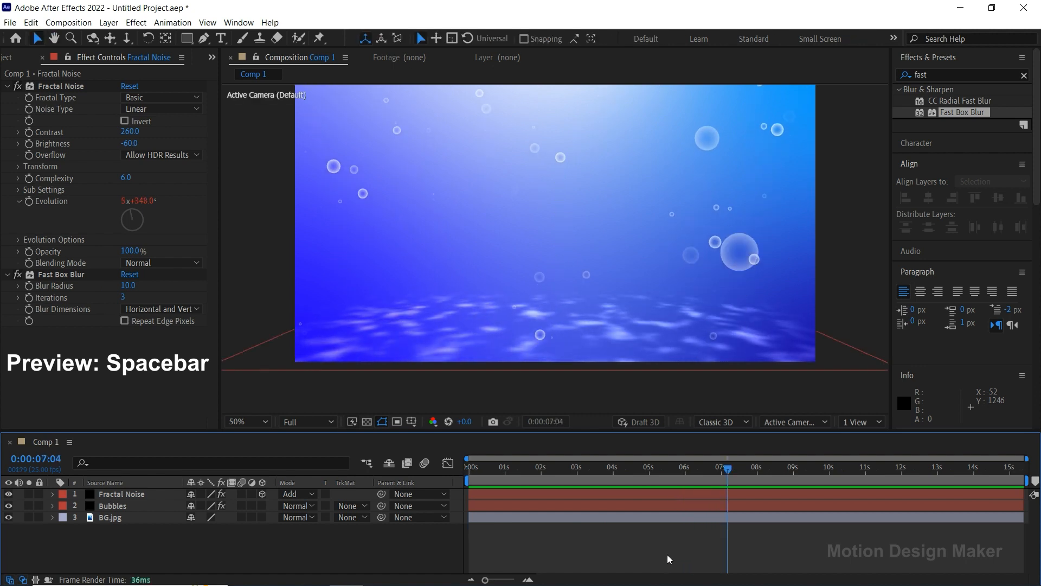
Return the playhead to 0 seconds and create a black 1920 × 1080 px solid layer named Light.
{"action": "left_click_drag", "start_coordinate": [618, 468], "coordinate": [435, 475]}
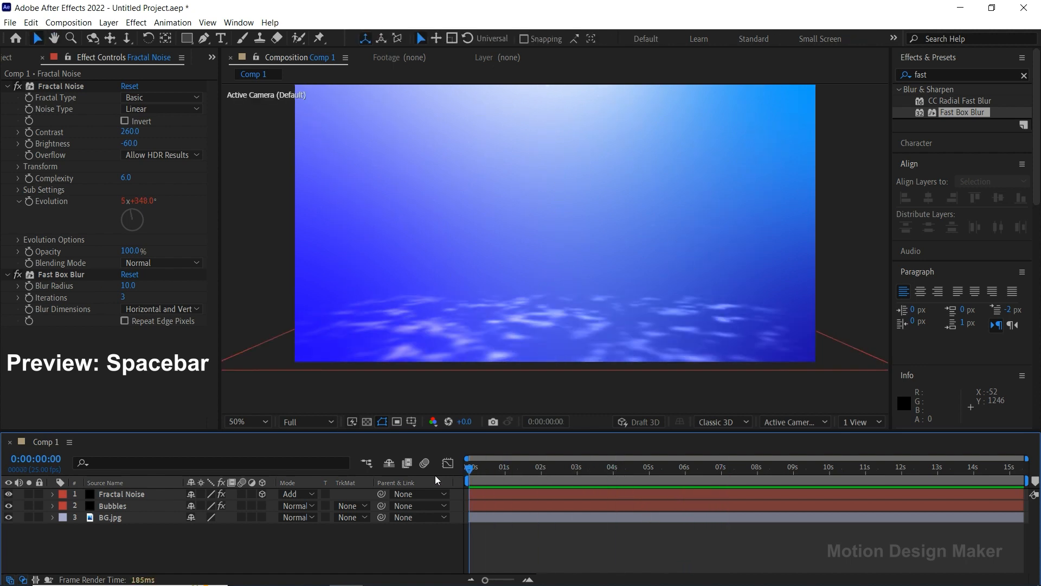
{"action": "left_click", "coordinate": [109, 22]}
{"action": "mouse_move", "coordinate": [160, 43]}
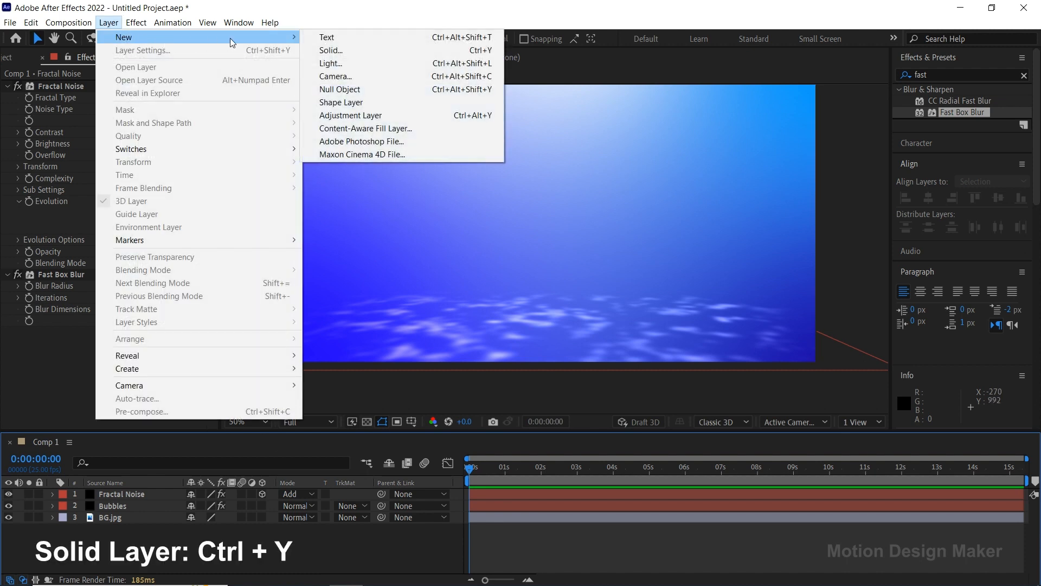
{"action": "left_click", "coordinate": [370, 50]}
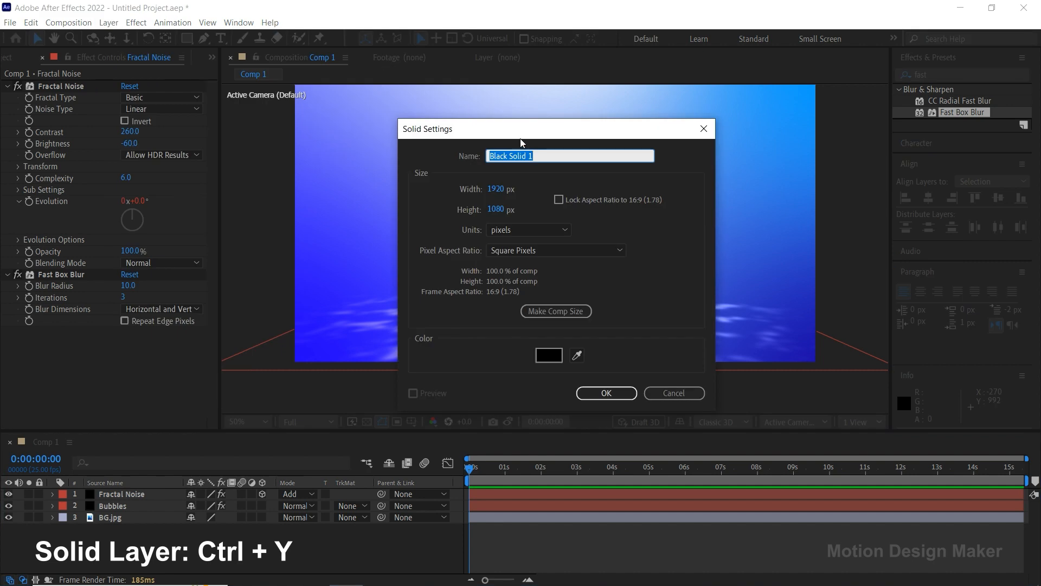
{"action": "type", "text": "Light"}
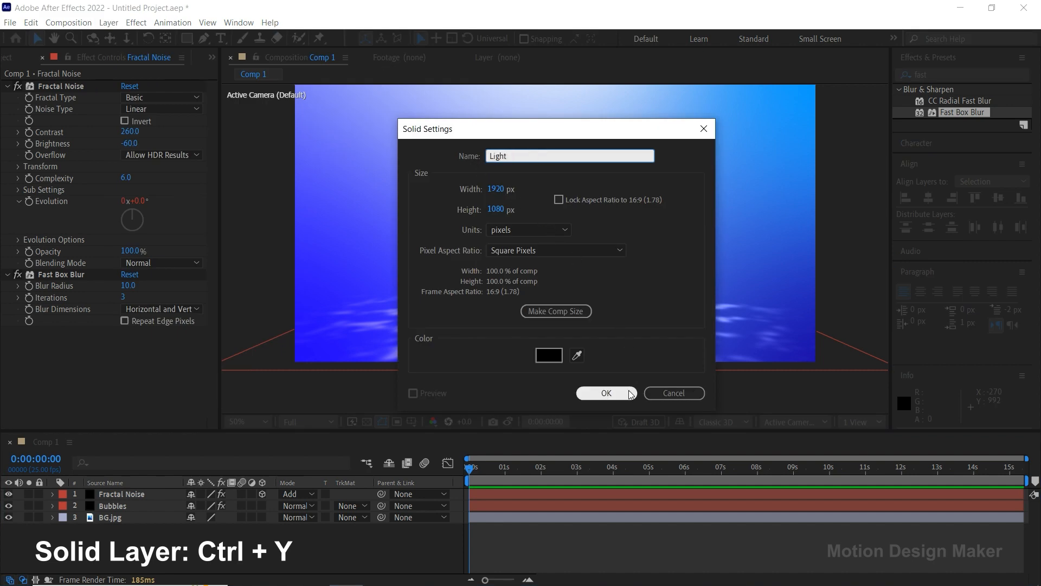
{"action": "left_click", "coordinate": [632, 391]}
Find the Fractal Noise effect and apply it to the Light layer.
{"action": "left_click", "coordinate": [913, 76]}
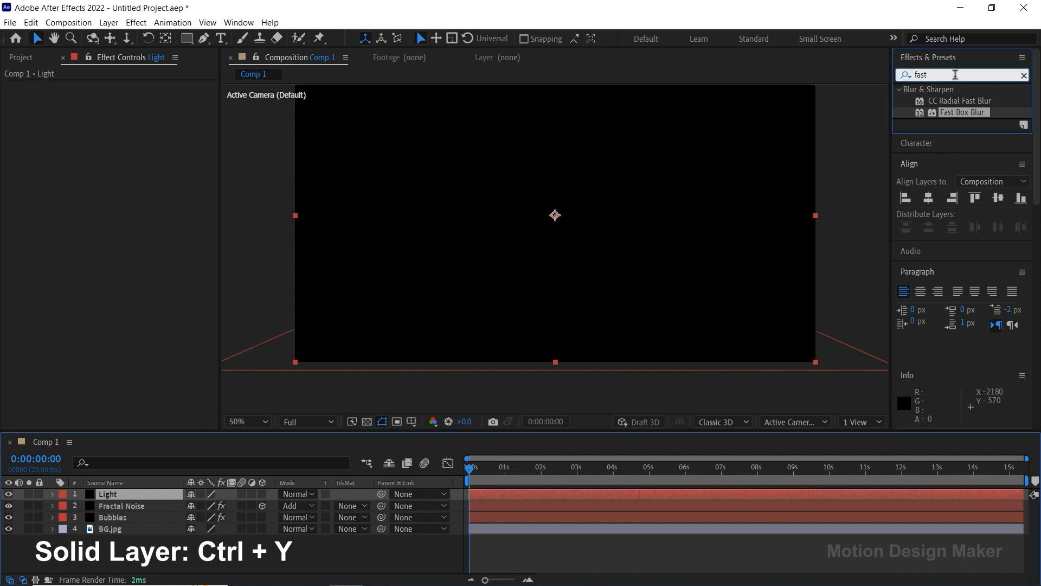
{"action": "type", "text": "fractal noise"}
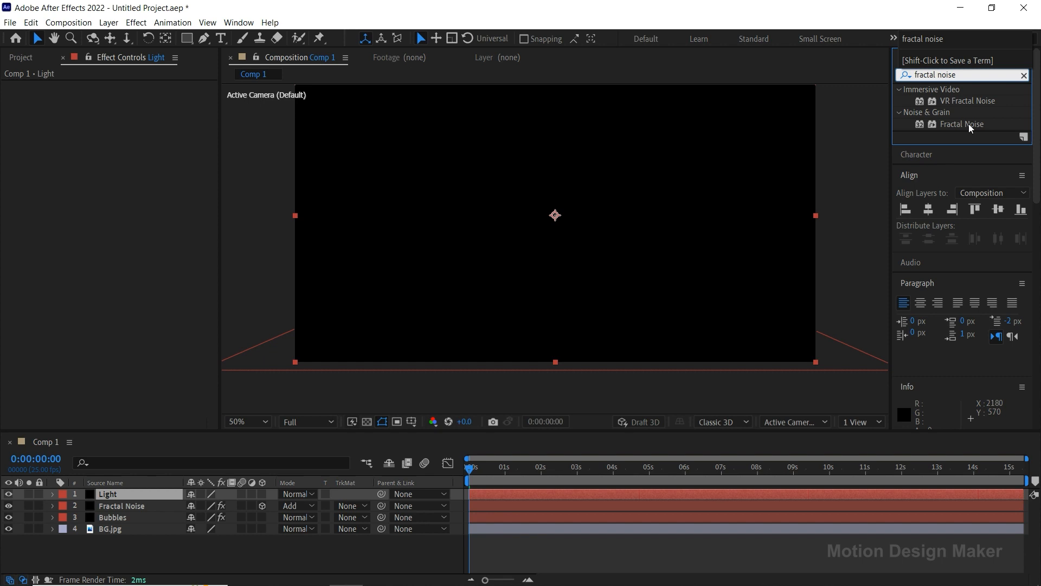
{"action": "left_click_drag", "start_coordinate": [962, 124], "coordinate": [578, 493]}
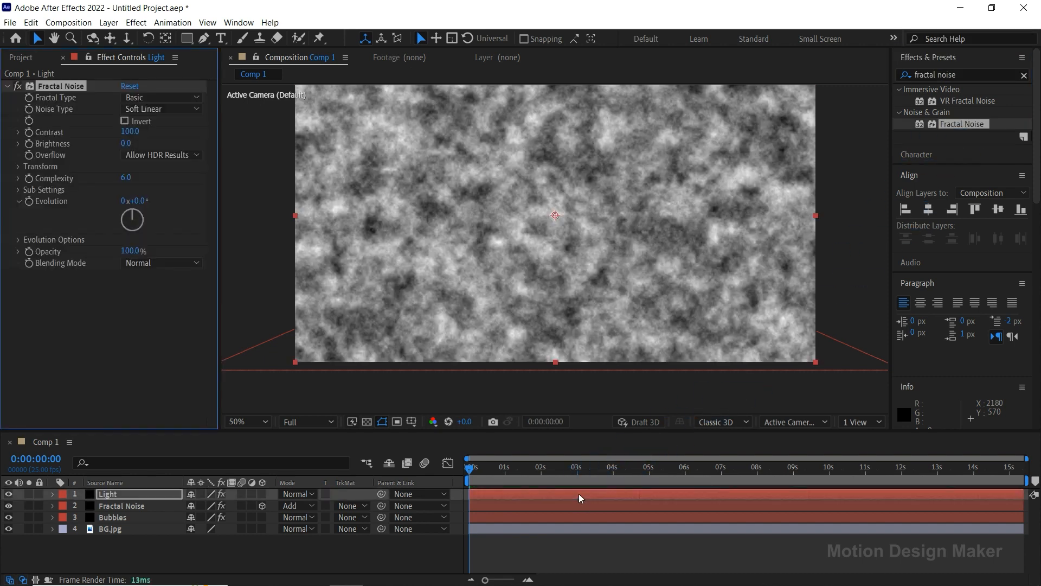
{"action": "left_click", "coordinate": [144, 494]}
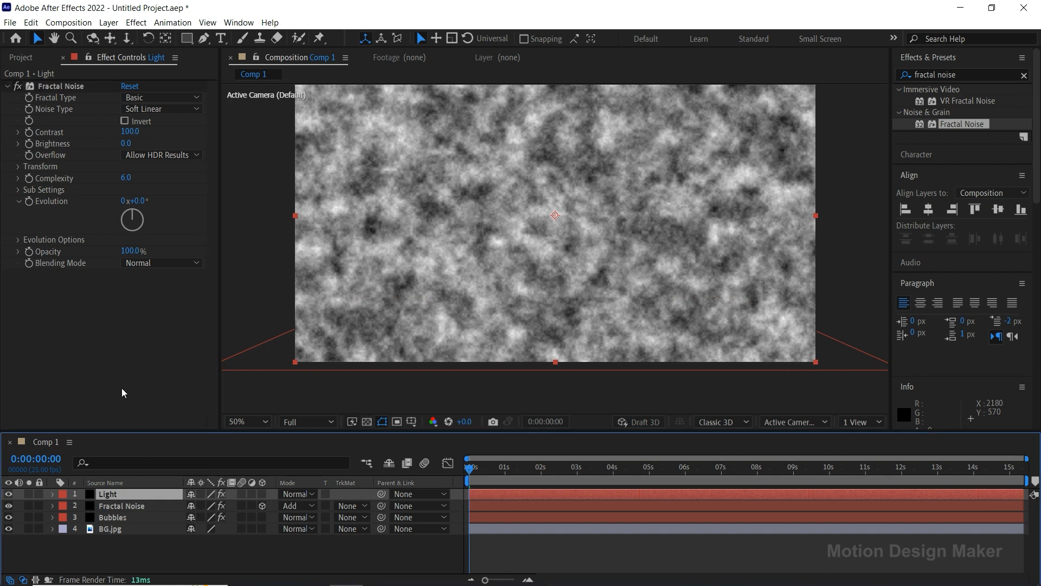
Disable Uniform Scaling in the Light layer's Fractal Noise, then set Scale Width to 130 and Scale Height to 6000.
{"action": "left_click", "coordinate": [18, 167]}
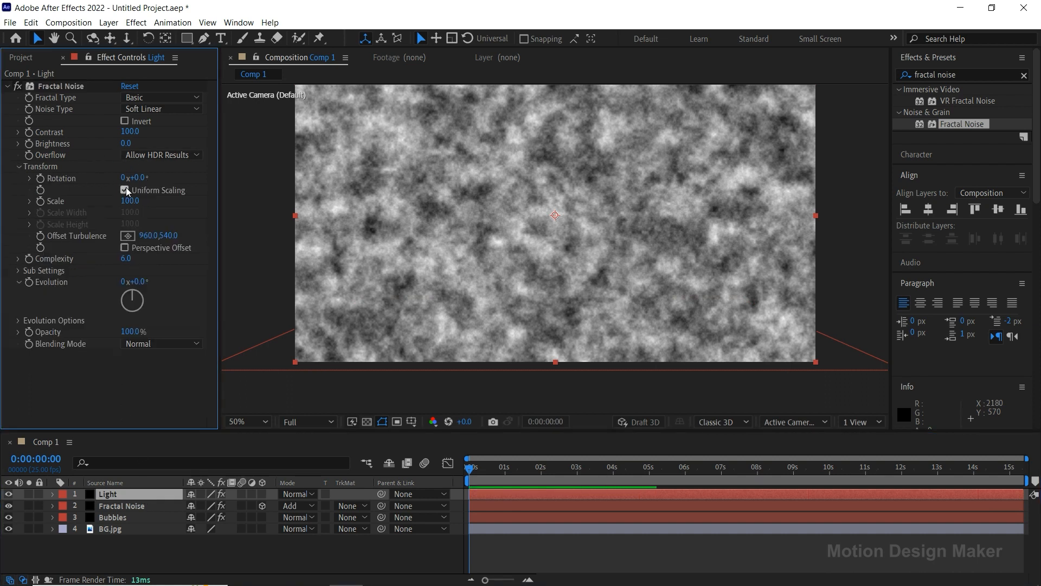
{"action": "left_click", "coordinate": [125, 189]}
{"action": "left_click_drag", "start_coordinate": [130, 217], "coordinate": [162, 216]}
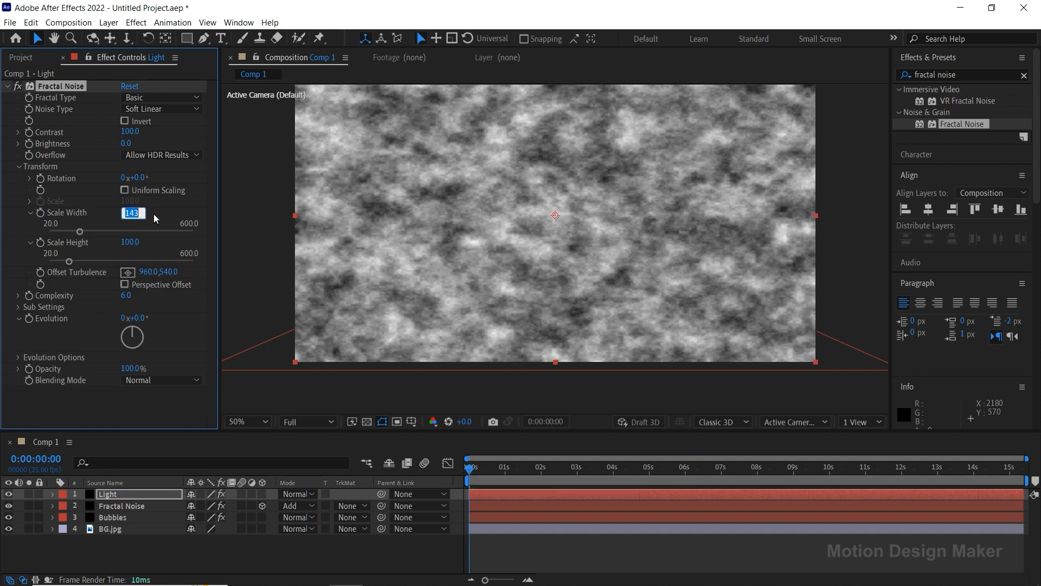
{"action": "type", "text": "130"}
{"action": "key", "text": "Return"}
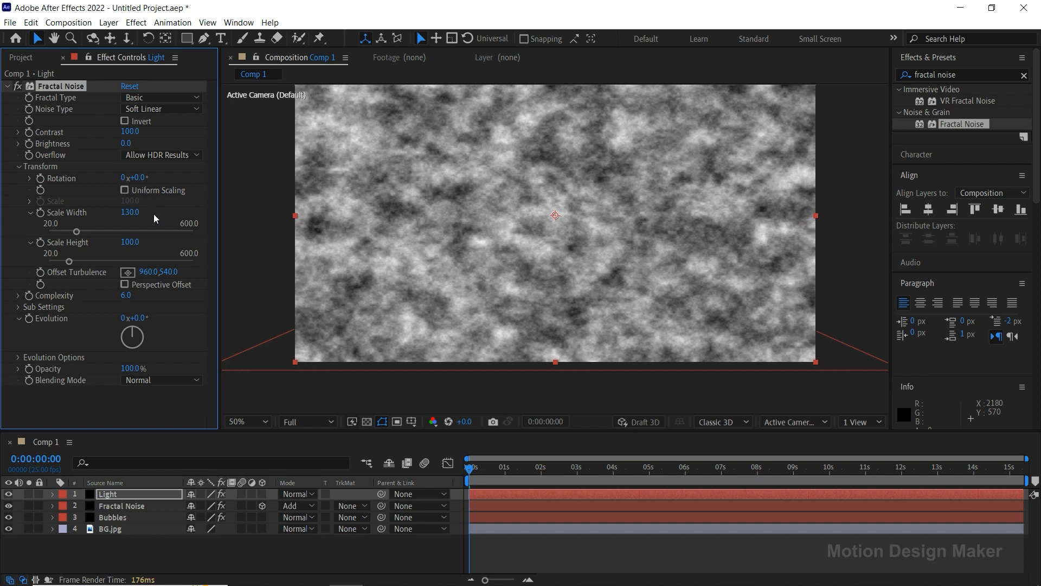
{"action": "left_click_drag", "start_coordinate": [130, 242], "coordinate": [752, 247]}
{"action": "left_click", "coordinate": [131, 242]}
{"action": "type", "text": "600"}
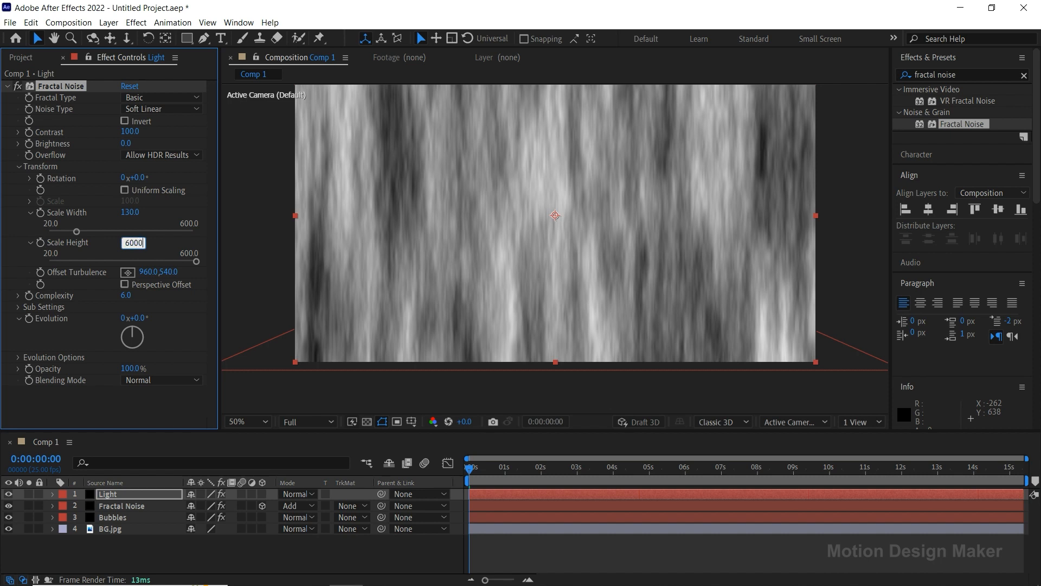
{"action": "key", "text": "Return"}
Set the Light layer's Fractal Noise Contrast to 410 and Brightness to -110.
{"action": "left_click_drag", "start_coordinate": [130, 133], "coordinate": [230, 131]}
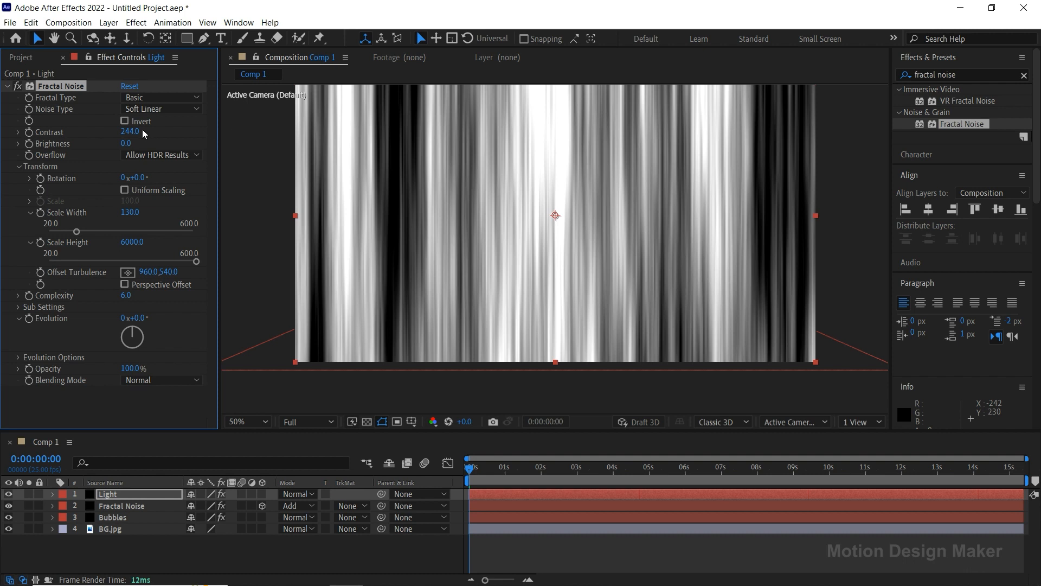
{"action": "type", "text": "410"}
{"action": "key", "text": "Return"}
{"action": "left_click_drag", "start_coordinate": [126, 143], "coordinate": [108, 145]}
{"action": "left_click", "coordinate": [130, 143]}
{"action": "type", "text": "-110"}
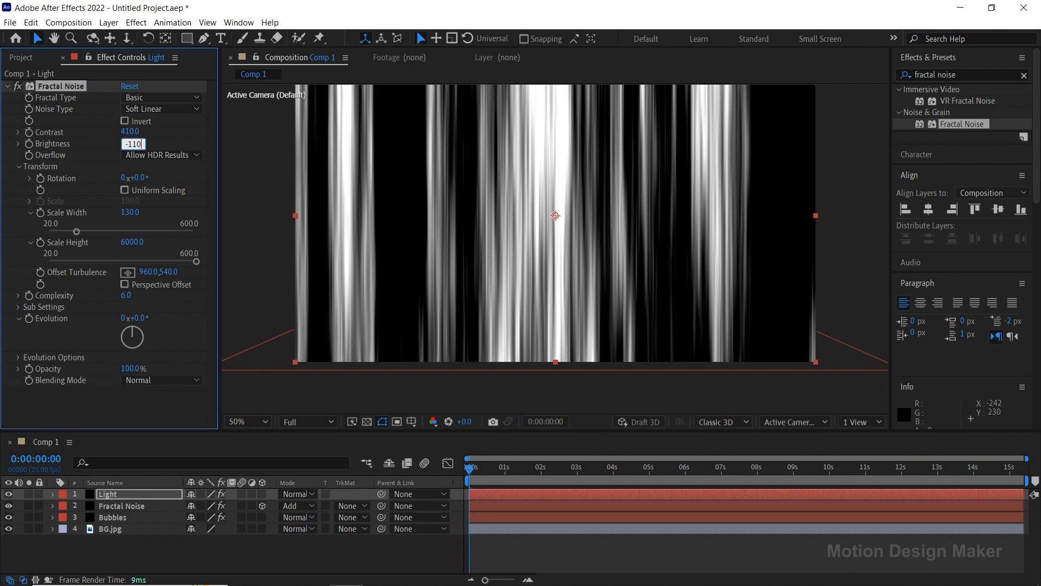
{"action": "key", "text": "Return"}
{"action": "left_click", "coordinate": [68, 336]}
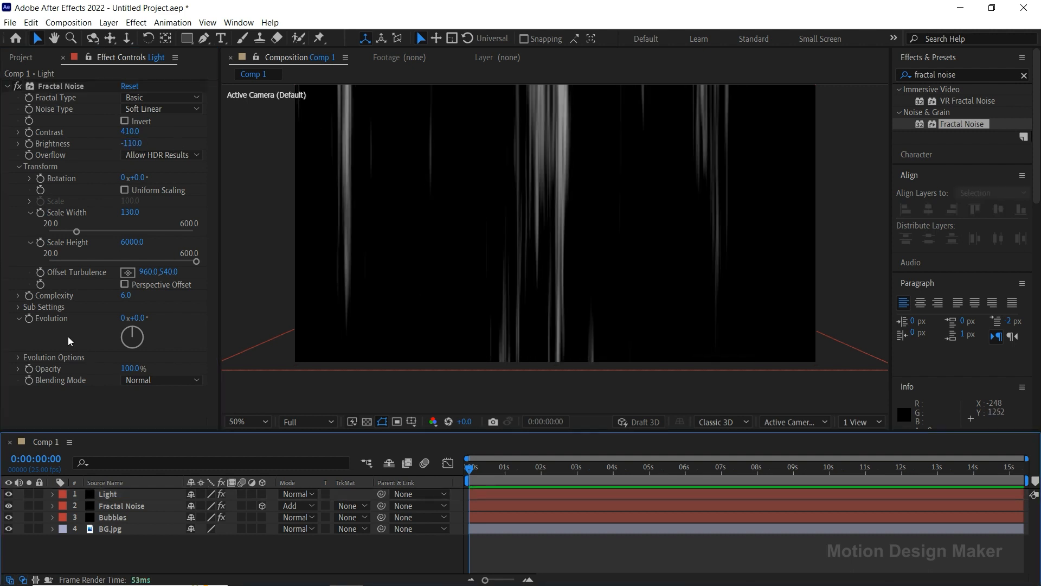
Add the expression time*100 to the Light layer's Fractal Noise Evolution and collapse its effect properties.
{"action": "left_click", "coordinate": [30, 318], "text": "alt"}
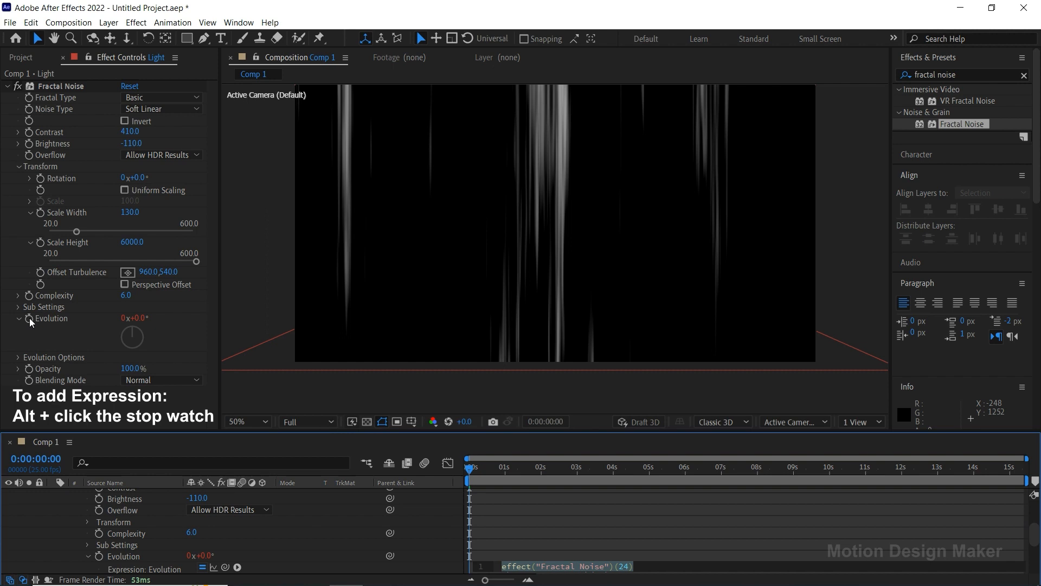
{"action": "left_click_drag", "start_coordinate": [557, 431], "coordinate": [557, 383]}
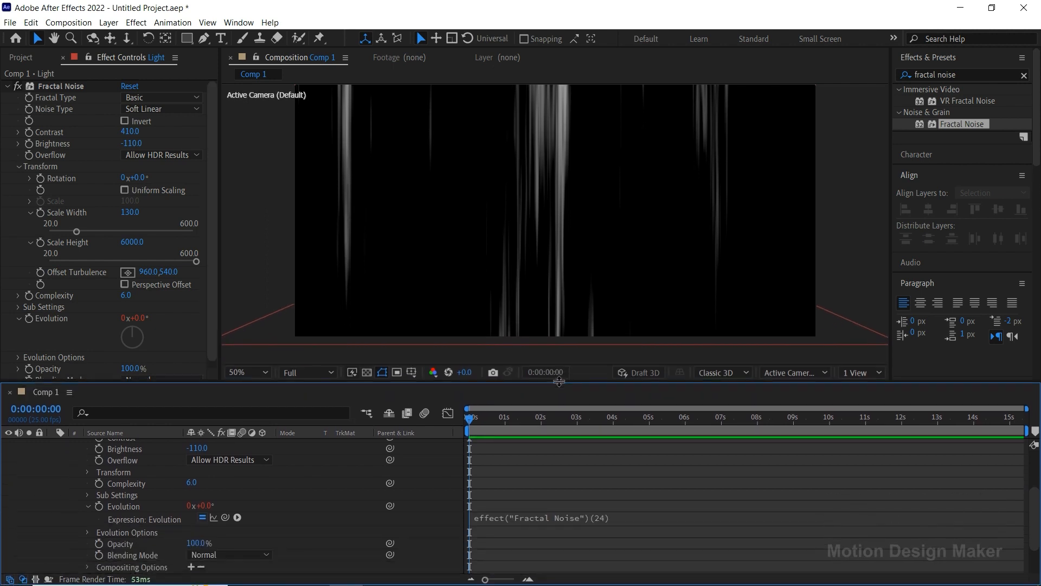
{"action": "type", "text": "time*10"}
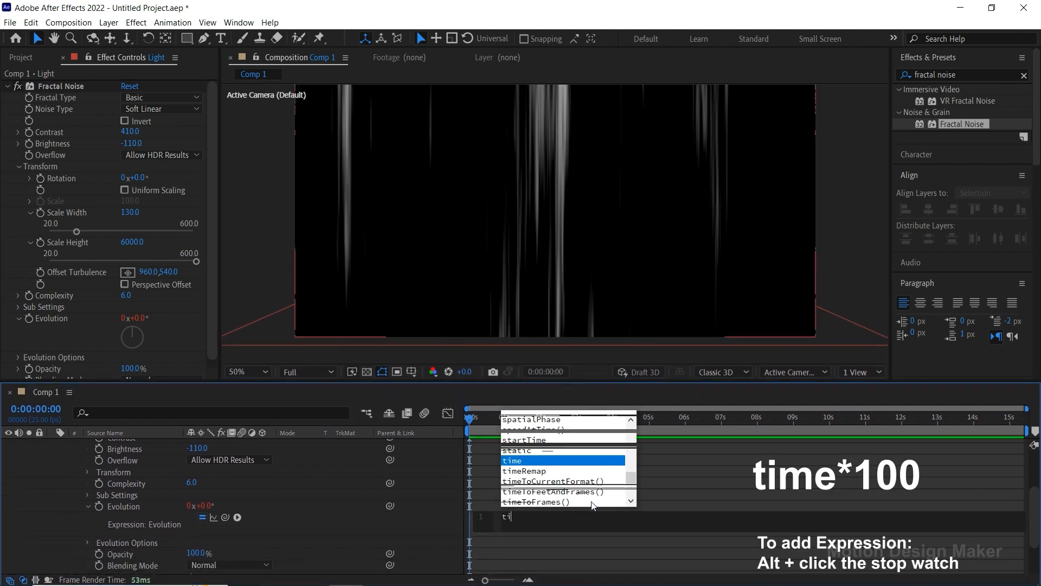
{"action": "left_click", "coordinate": [591, 501]}
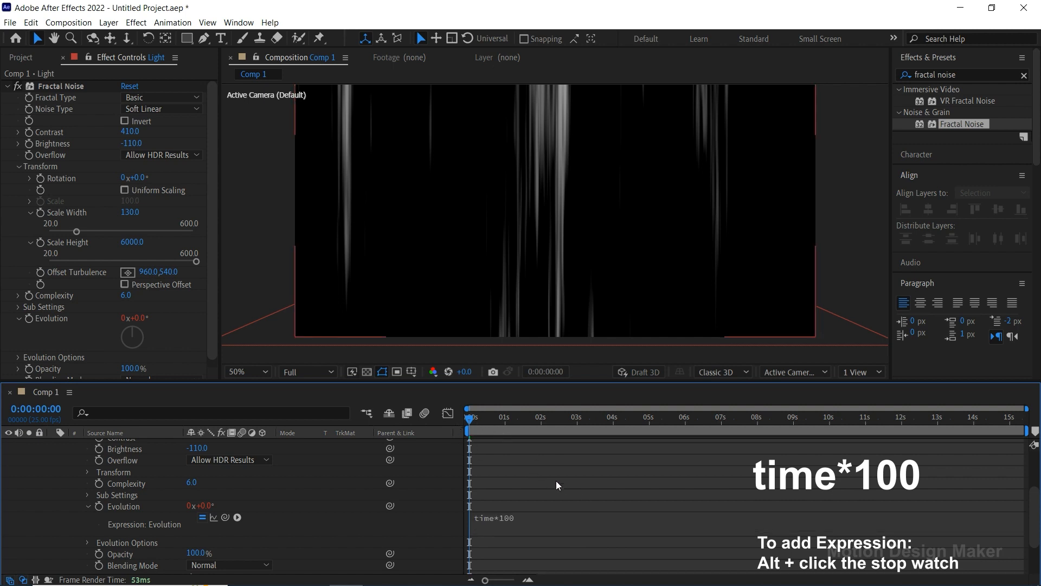
{"action": "scroll", "coordinate": [110, 486], "scroll_direction": "up", "scroll_amount": 5}
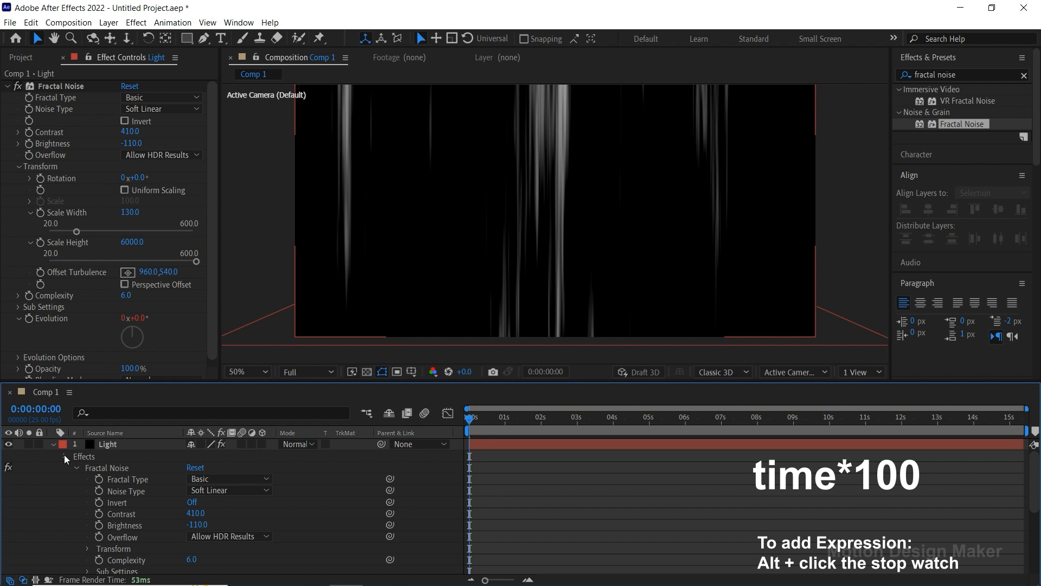
{"action": "left_click", "coordinate": [64, 456]}
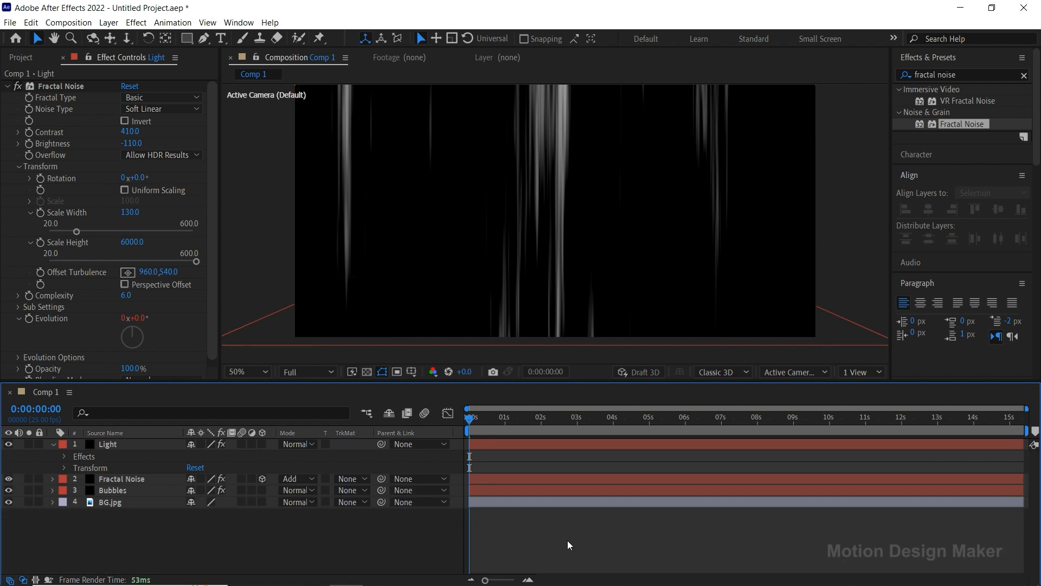
Fit the composition in the viewer, preview the animated light streaks for about six seconds, and return the playhead to 0 seconds.
{"action": "left_click", "coordinate": [258, 373]}
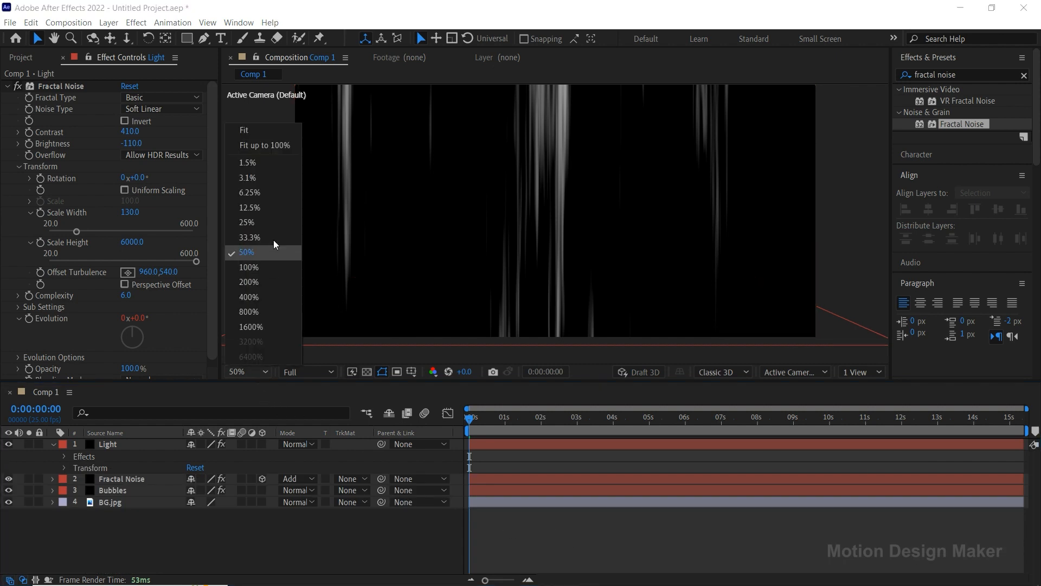
{"action": "left_click", "coordinate": [272, 134]}
{"action": "key", "text": "space"}
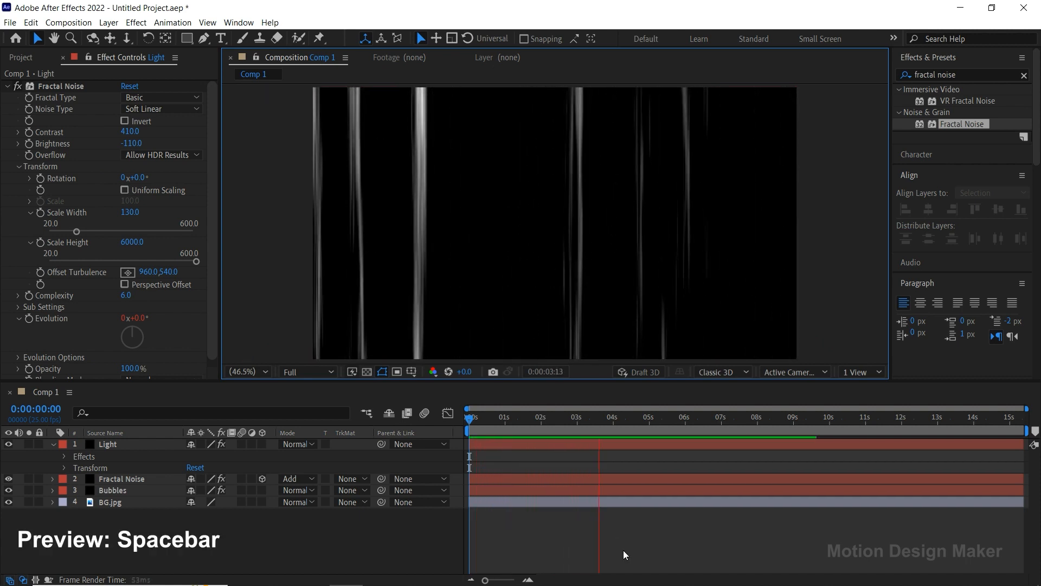
{"action": "key", "text": "space"}
{"action": "left_click_drag", "start_coordinate": [598, 428], "coordinate": [441, 434]}
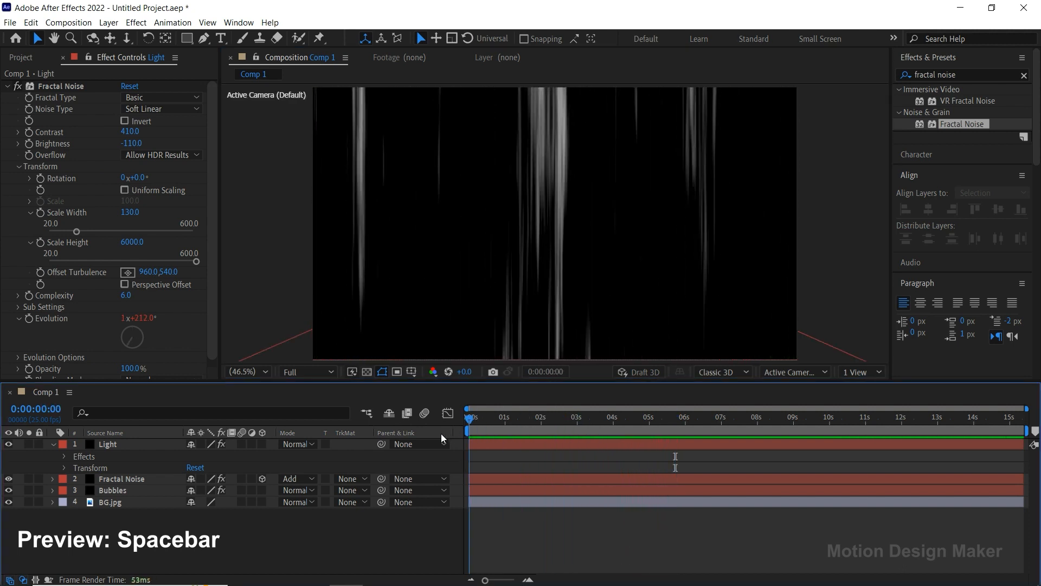
Set the Light layer's blending mode to Screen.
{"action": "left_click", "coordinate": [486, 445]}
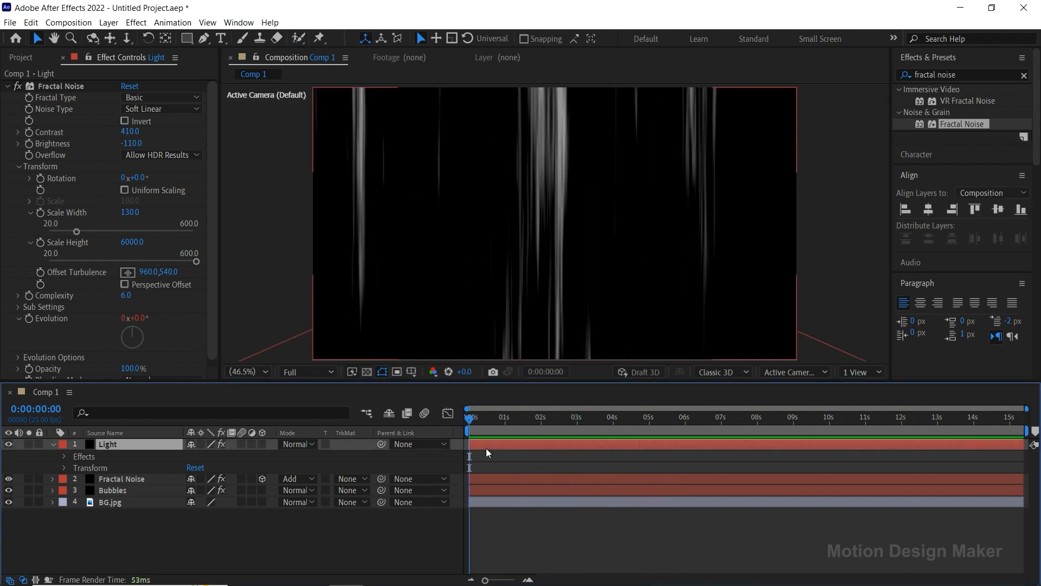
{"action": "left_click", "coordinate": [313, 444]}
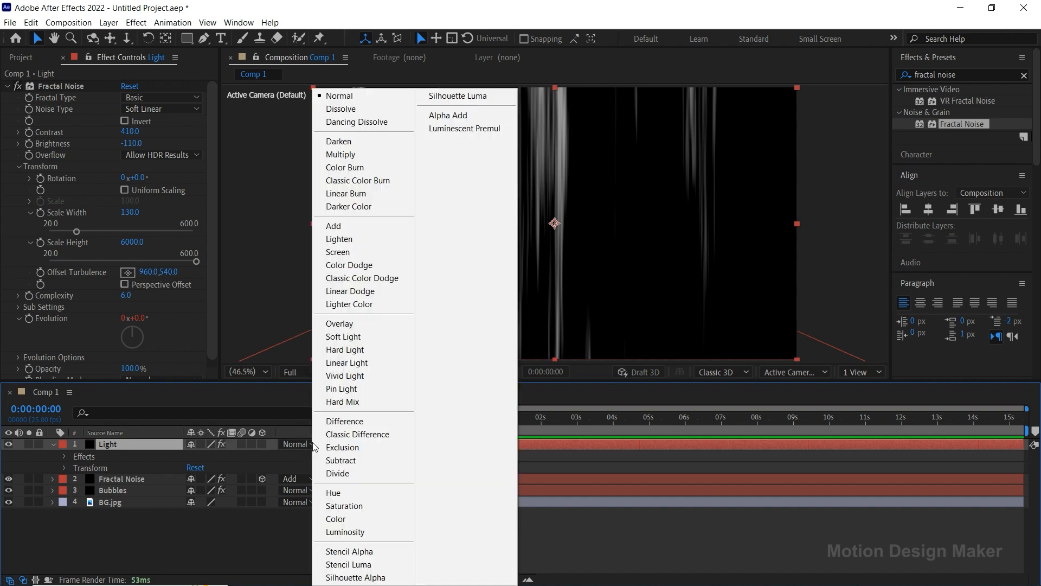
{"action": "left_click", "coordinate": [378, 255]}
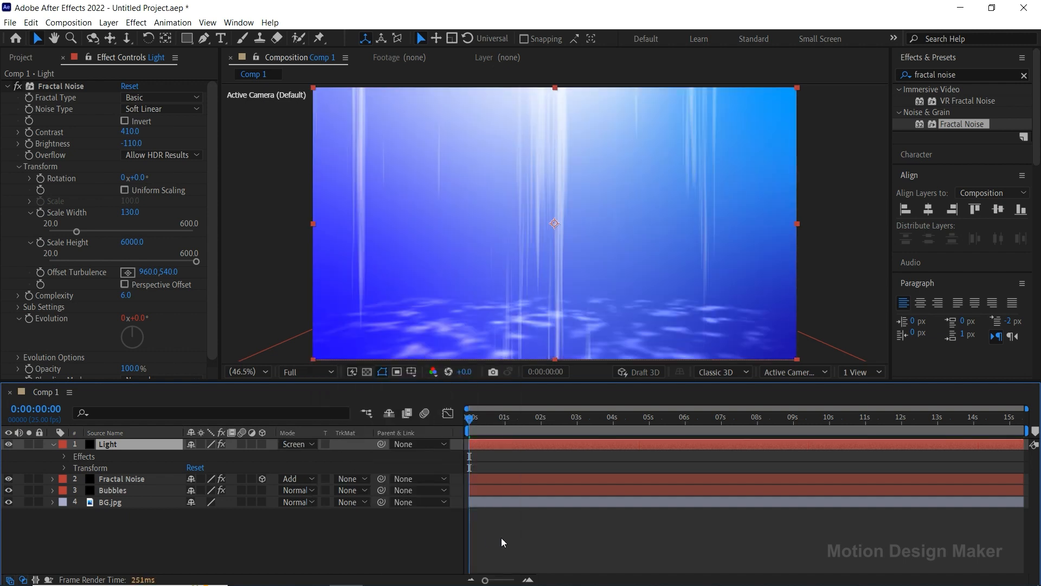
{"action": "left_click", "coordinate": [505, 540]}
Find the Bezier Warp effect and apply it to the Light layer.
{"action": "left_click", "coordinate": [506, 444]}
{"action": "left_click_drag", "start_coordinate": [957, 75], "coordinate": [930, 77]}
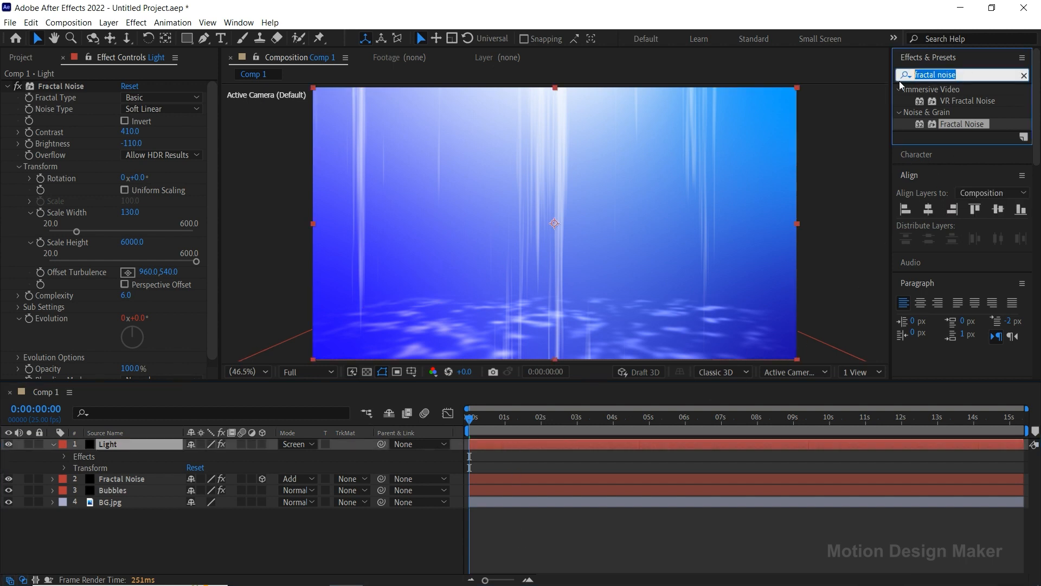
{"action": "type", "text": "bezier"}
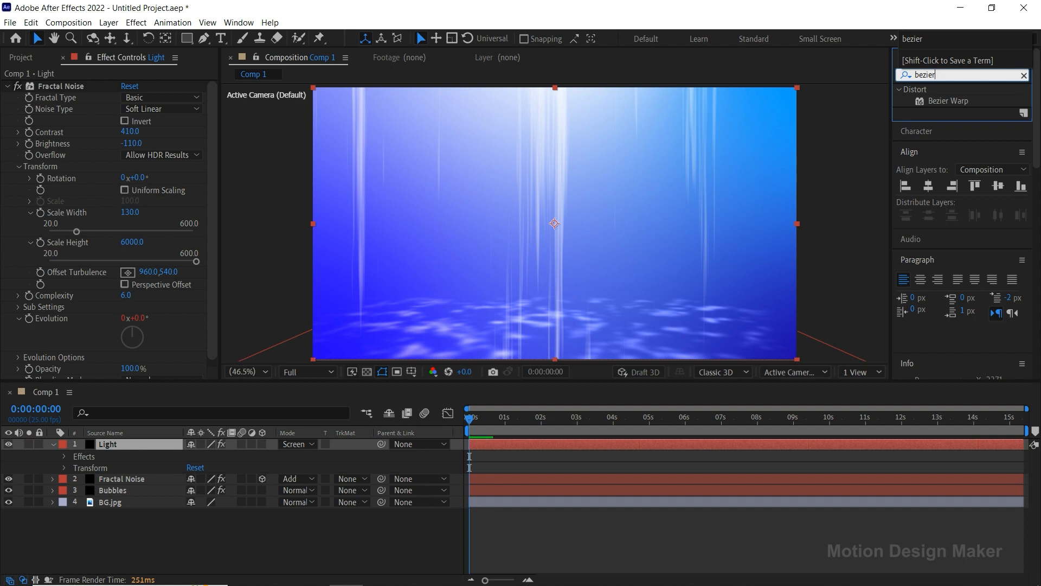
{"action": "left_click", "coordinate": [926, 101]}
{"action": "left_click_drag", "start_coordinate": [919, 120], "coordinate": [535, 444]}
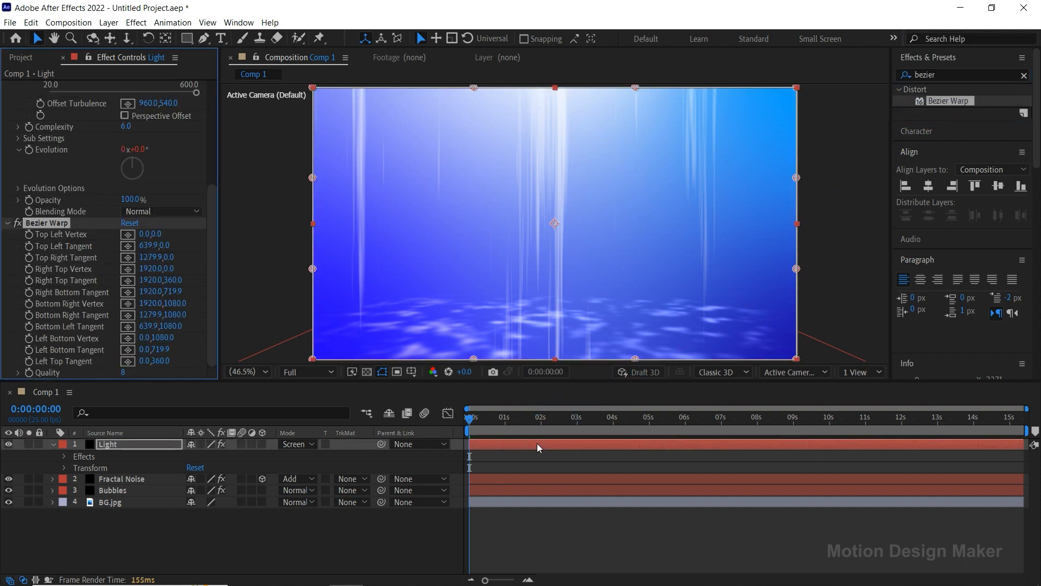
Move the Bezier Warp's two upper corner vertices inward to about 664,0 and 1256,0 so the light rays narrow at the top.
{"action": "scroll", "coordinate": [544, 229], "scroll_direction": "down", "scroll_amount": 2}
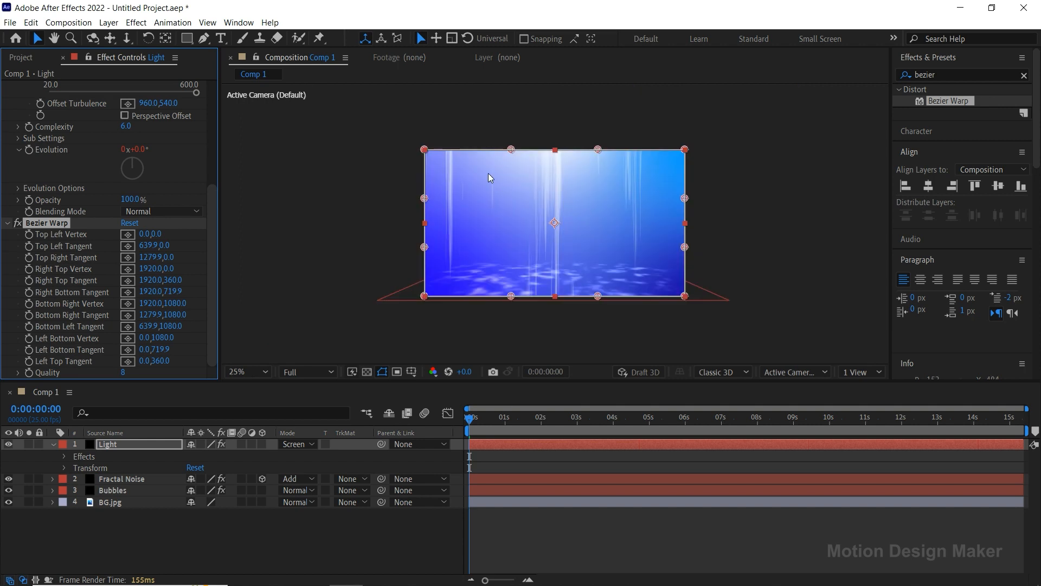
{"action": "left_click_drag", "start_coordinate": [425, 150], "coordinate": [515, 152]}
{"action": "left_click_drag", "start_coordinate": [684, 151], "coordinate": [595, 149]}
Straighten the Bezier Warp's sides by moving the right tangents to about 1476,344 and 1676,644 and the left ones to about 460,360 and 260,660.
{"action": "left_click_drag", "start_coordinate": [685, 199], "coordinate": [625, 196]}
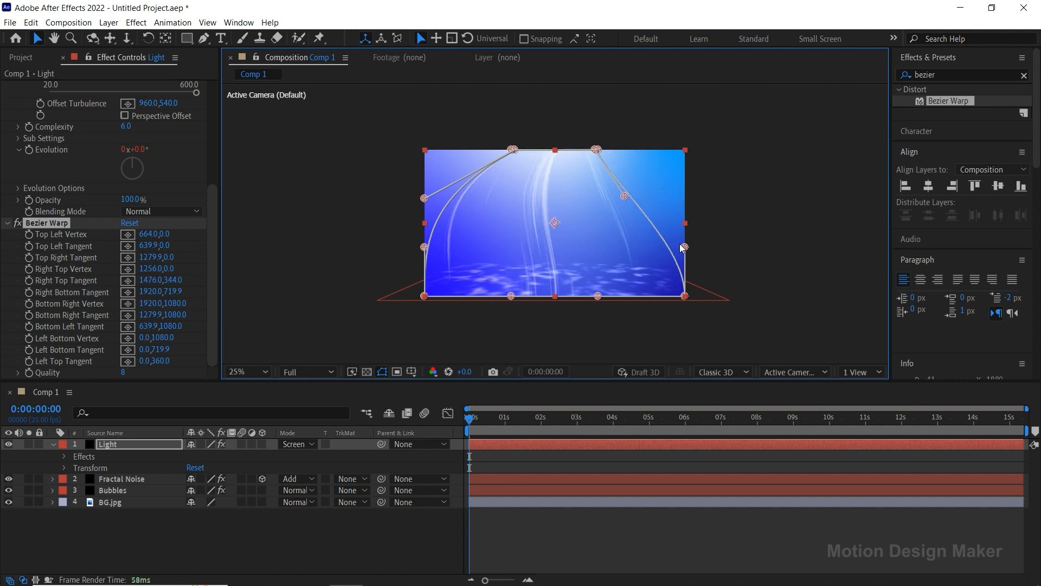
{"action": "left_click_drag", "start_coordinate": [685, 248], "coordinate": [654, 238]}
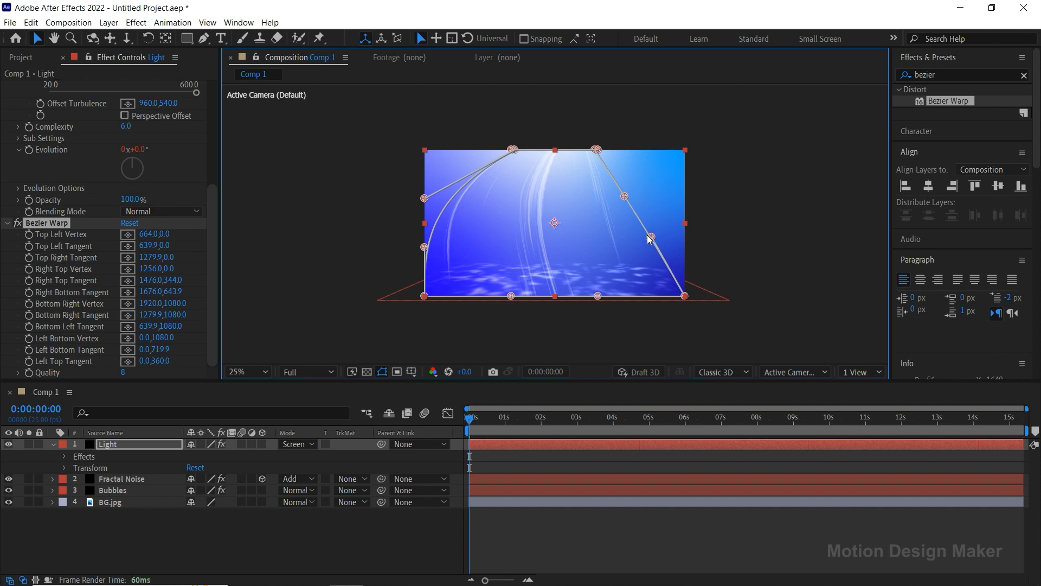
{"action": "left_click_drag", "start_coordinate": [425, 200], "coordinate": [487, 202]}
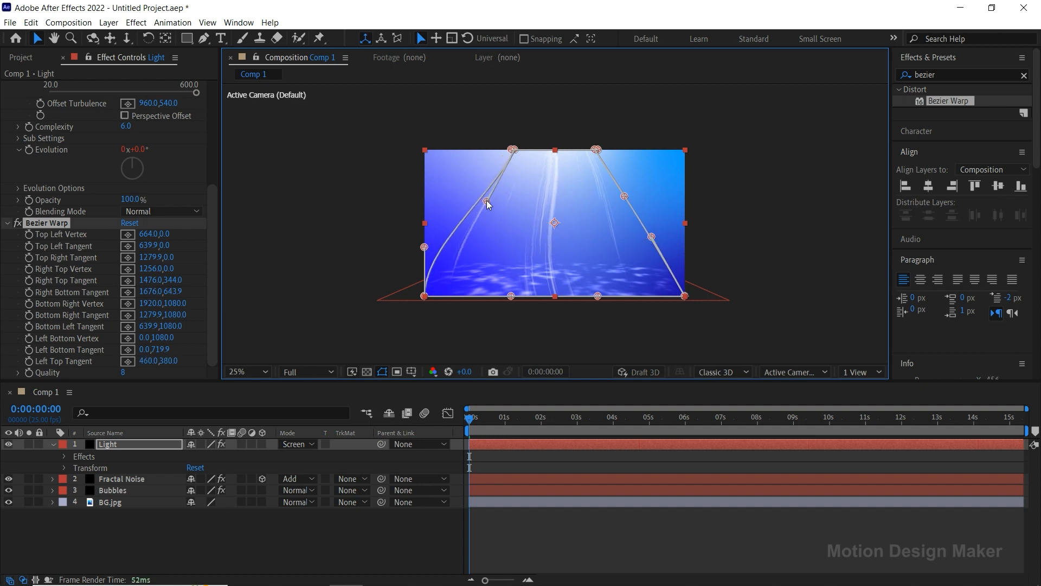
{"action": "left_click_drag", "start_coordinate": [425, 247], "coordinate": [459, 239]}
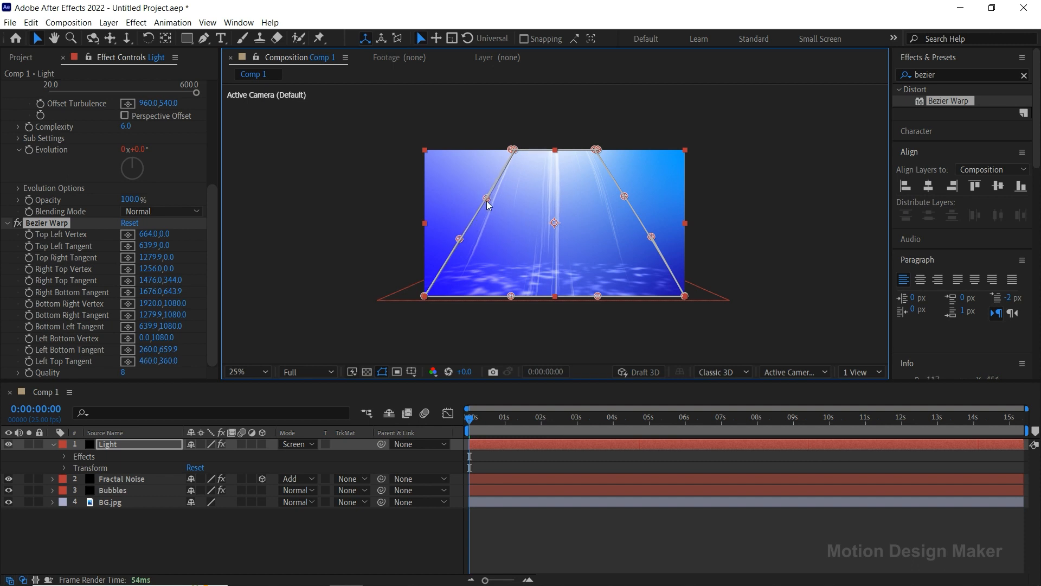
Deselect the Light layer and preview the animation with the warped light rays.
{"action": "left_click", "coordinate": [541, 525]}
{"action": "left_click", "coordinate": [620, 453]}
{"action": "key", "text": "space"}
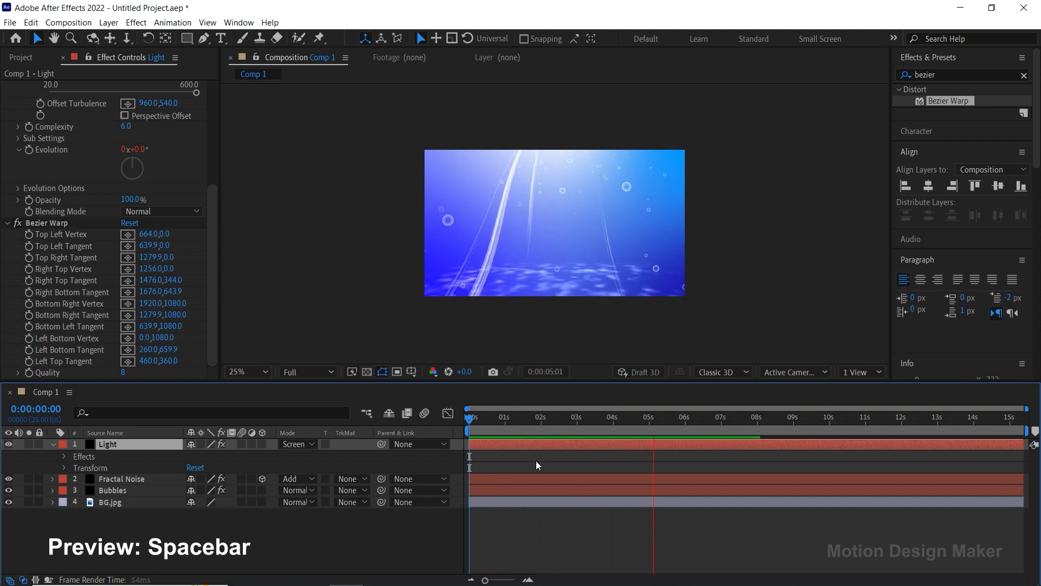
{"action": "key", "text": "space"}
At the 1-second mark, add a full-size rectangular mask to the Light layer and raise its lower edge by about a tenth of the frame height.
{"action": "left_click_drag", "start_coordinate": [558, 424], "coordinate": [506, 428]}
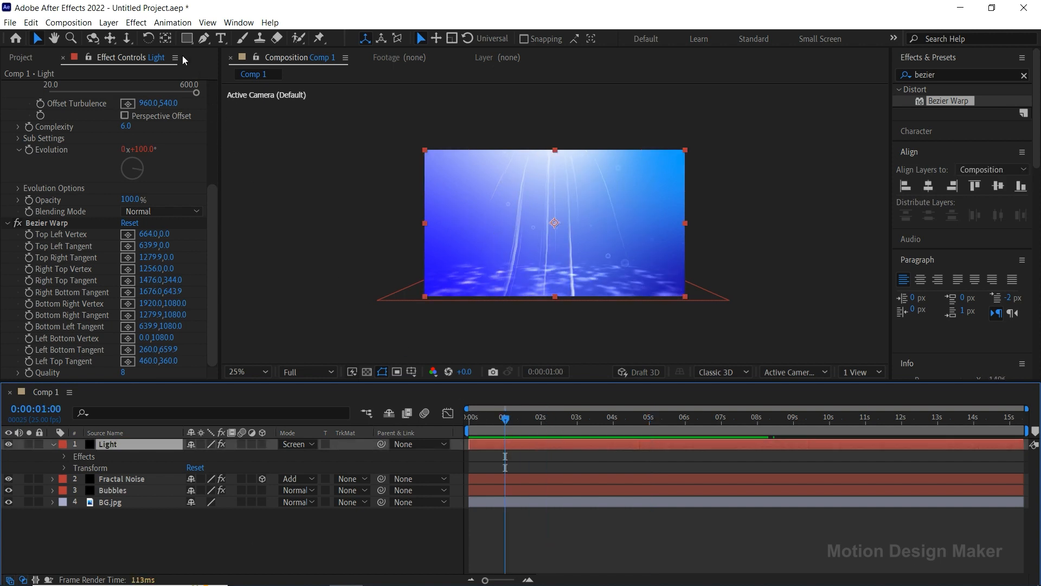
{"action": "double_click", "coordinate": [189, 40]}
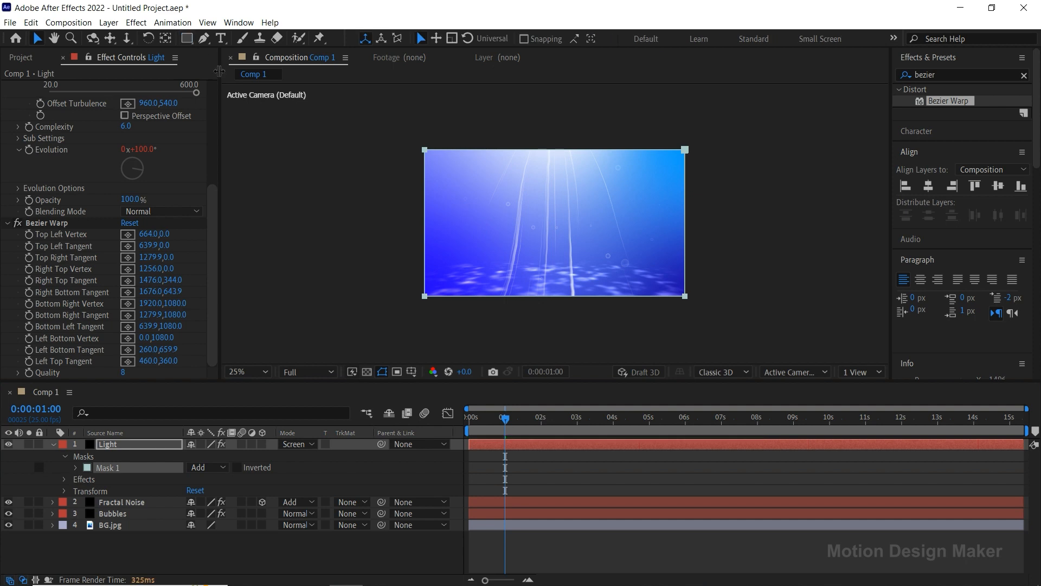
{"action": "left_click", "coordinate": [686, 149]}
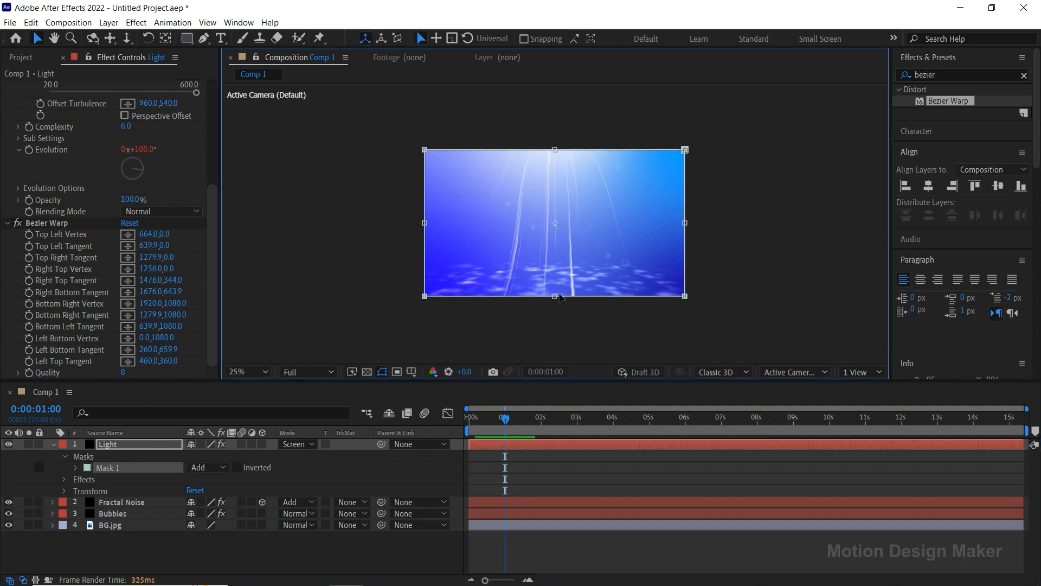
{"action": "left_click_drag", "start_coordinate": [555, 295], "coordinate": [558, 282]}
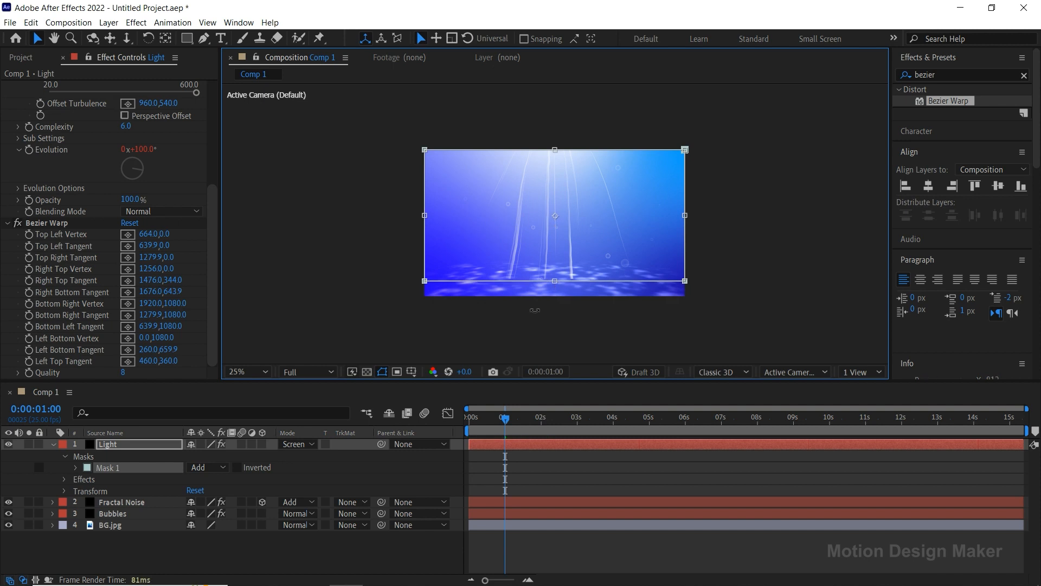
Set the feather of the Light layer's mask to 150 pixels so the lower ends of the rays fade softly.
{"action": "left_click", "coordinate": [76, 468]}
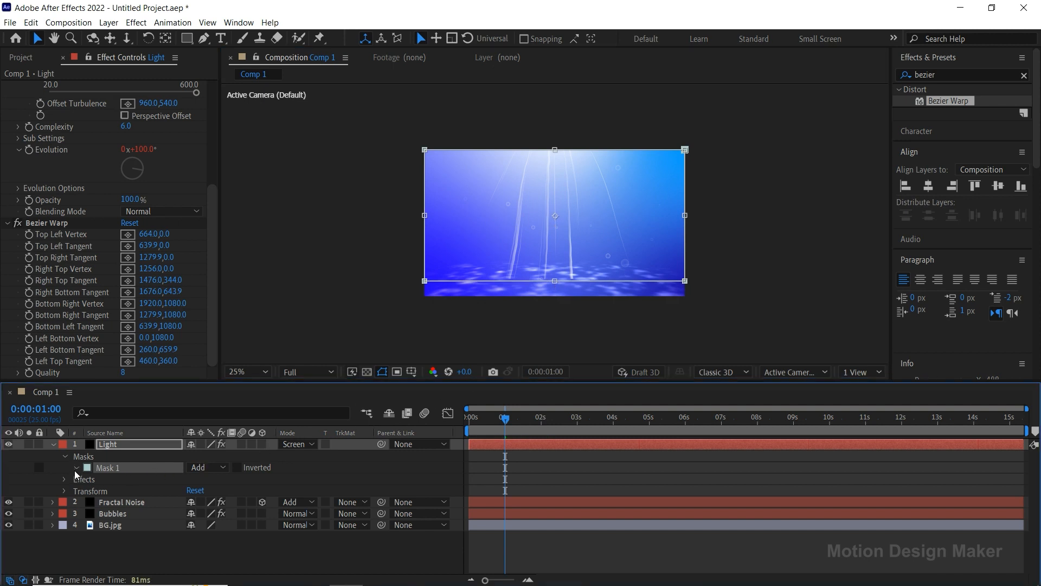
{"action": "scroll", "coordinate": [562, 276], "scroll_direction": "up", "scroll_amount": 1}
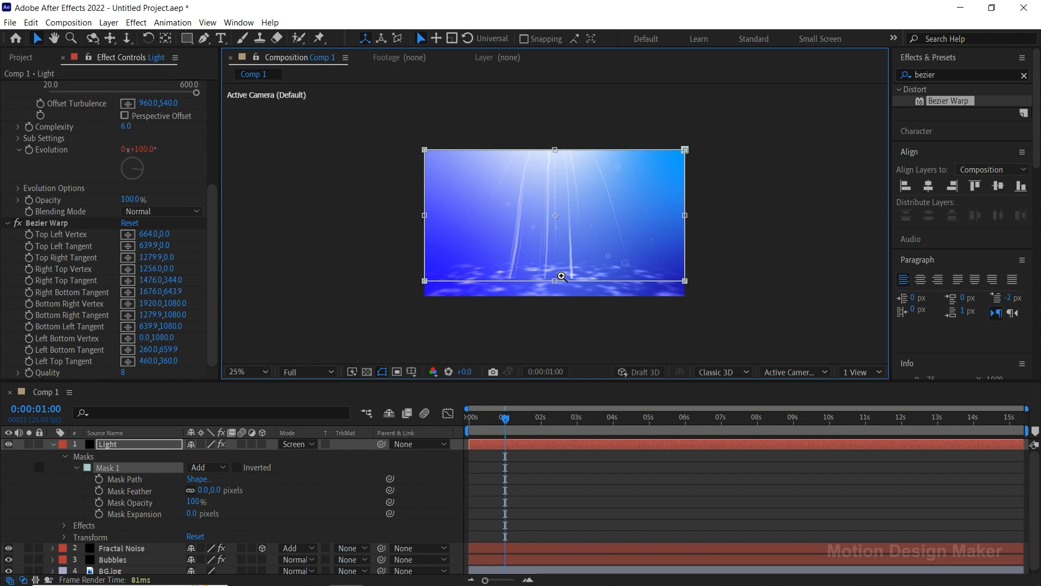
{"action": "left_click", "coordinate": [562, 276]}
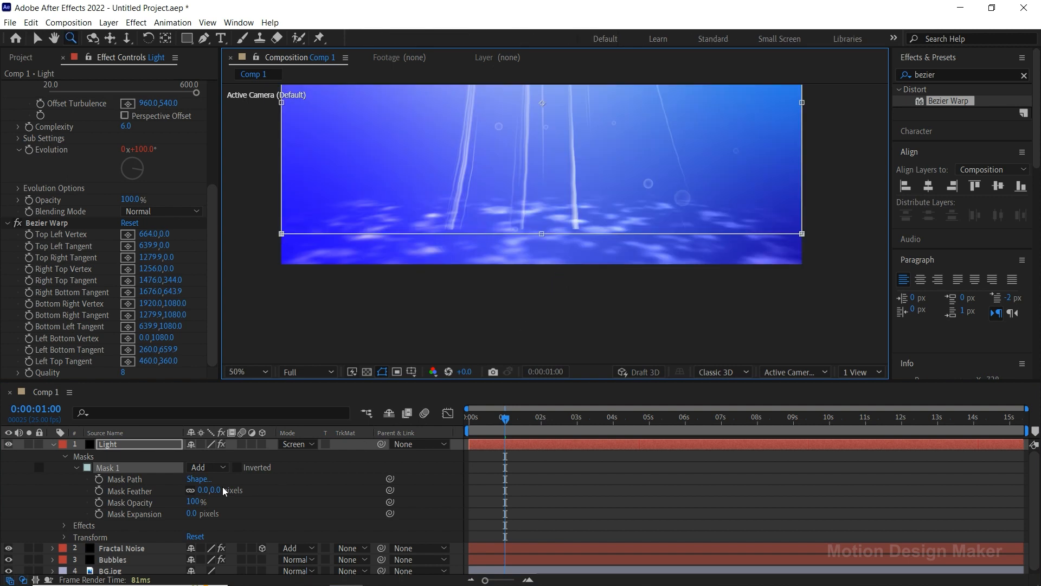
{"action": "left_click_drag", "start_coordinate": [214, 491], "coordinate": [223, 488]}
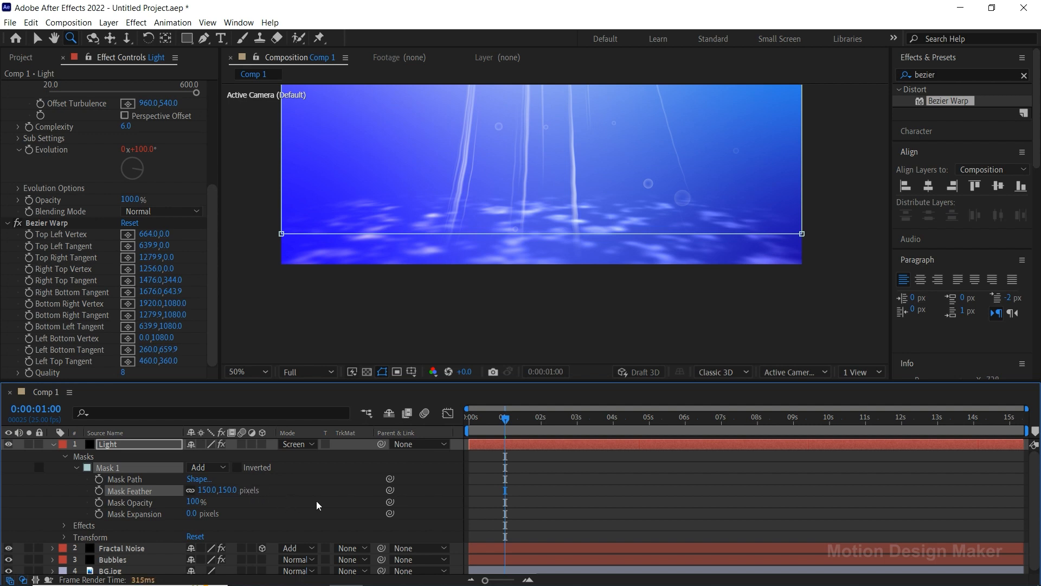
{"action": "left_click", "coordinate": [514, 495]}
{"action": "left_click", "coordinate": [611, 223], "text": "alt"}
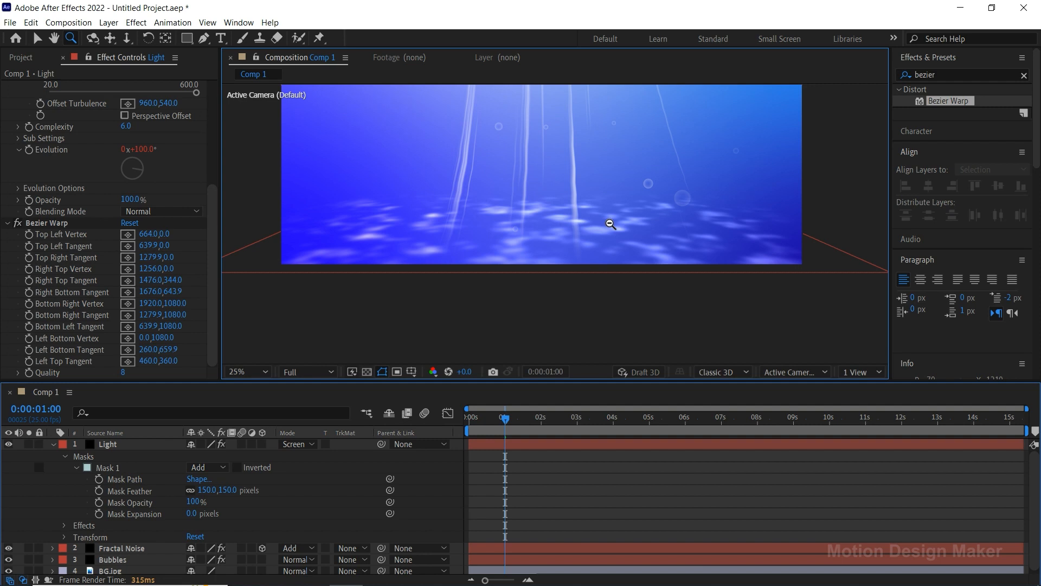
{"action": "left_click_drag", "start_coordinate": [655, 231], "coordinate": [650, 248]}
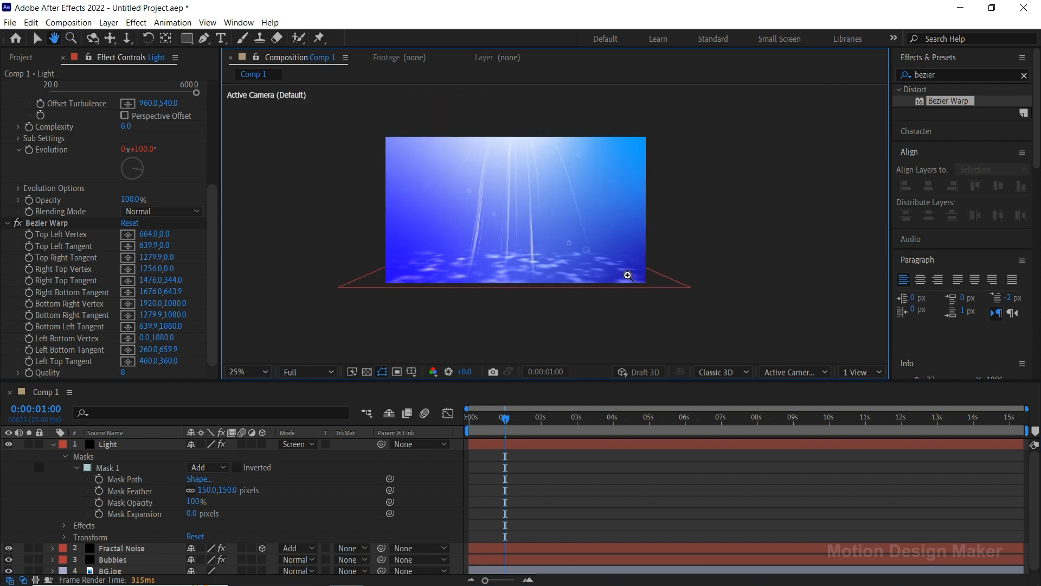
{"action": "left_click", "coordinate": [253, 373]}
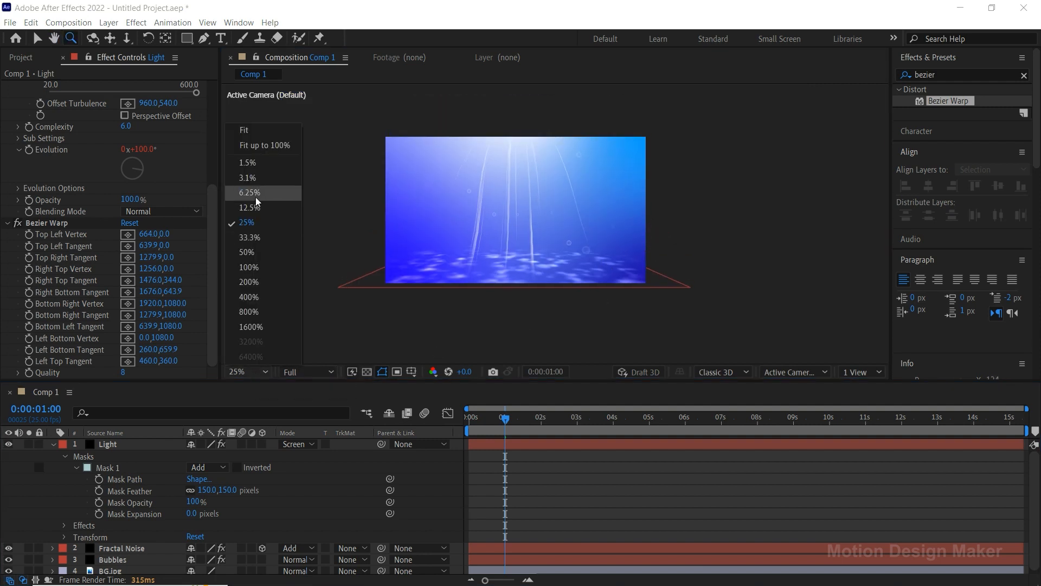
{"action": "left_click", "coordinate": [255, 133]}
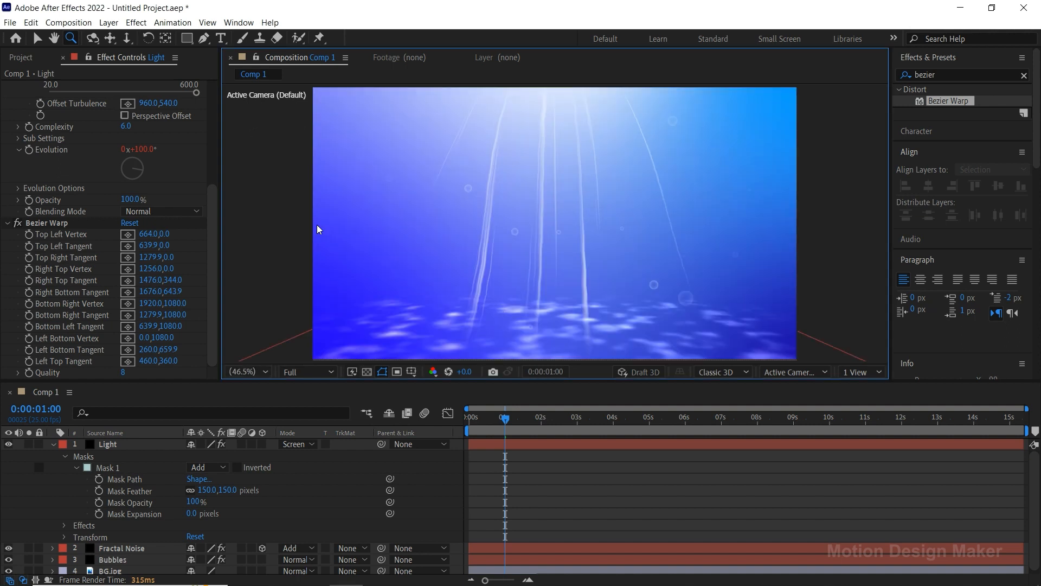
{"action": "key", "text": "v"}
Return to the start of the timeline and apply CC Radial Fast Blur to the Light layer with an Amount of 70.
{"action": "left_click_drag", "start_coordinate": [514, 427], "coordinate": [470, 428]}
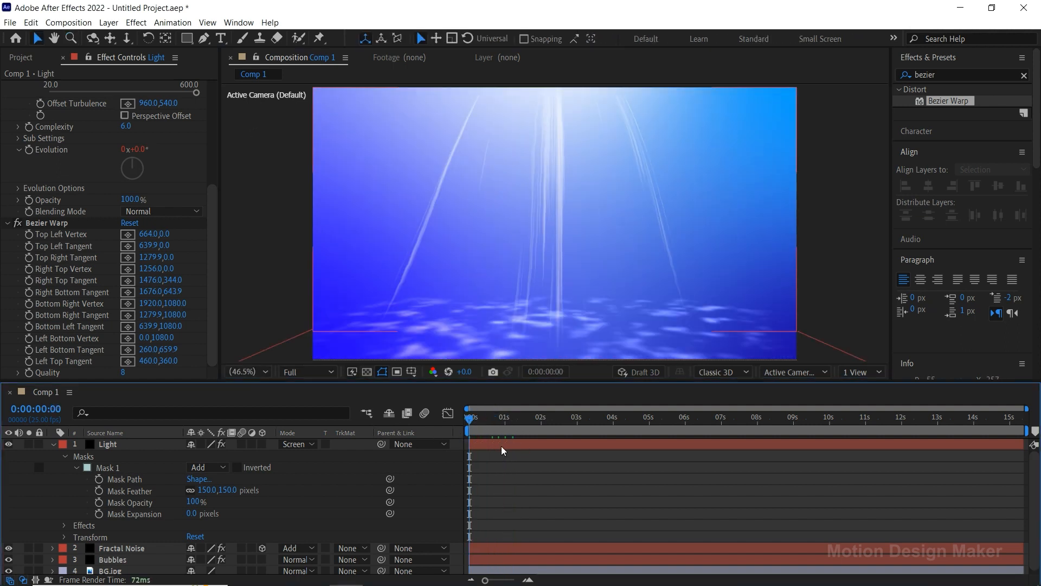
{"action": "left_click", "coordinate": [626, 447]}
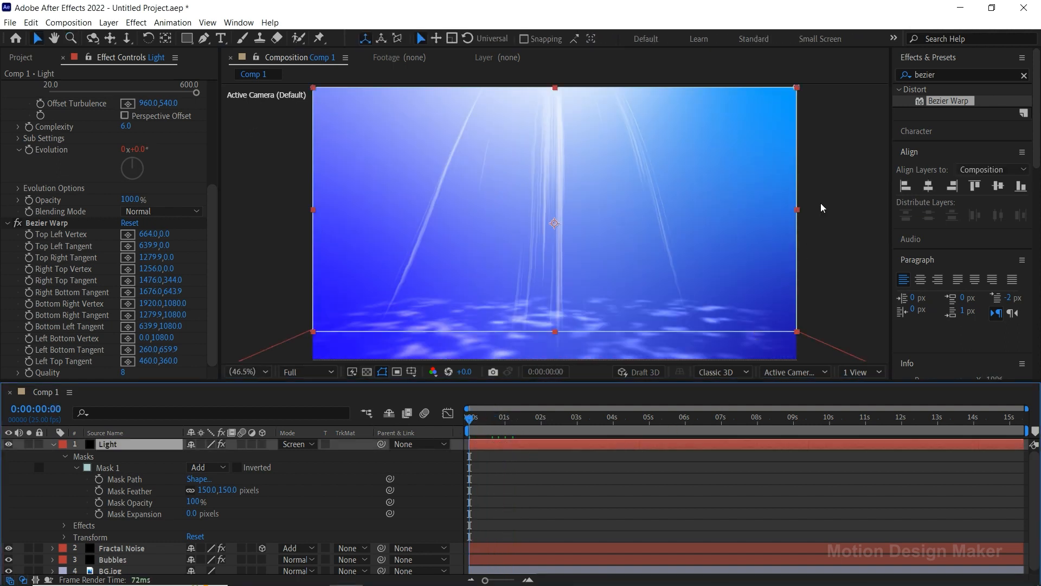
{"action": "left_click", "coordinate": [941, 76]}
{"action": "type", "text": "radial"}
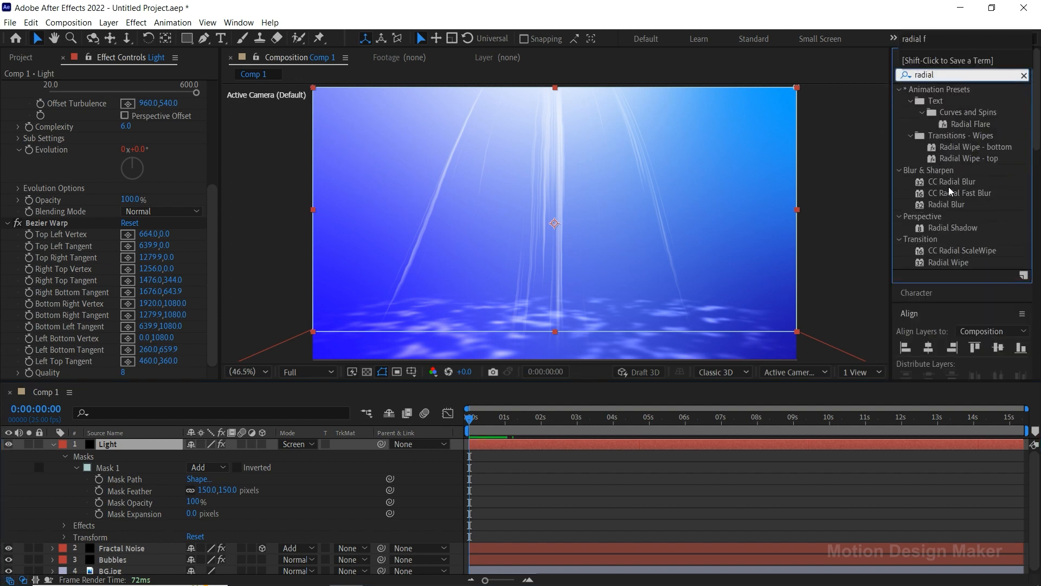
{"action": "left_click", "coordinate": [961, 194]}
{"action": "left_click_drag", "start_coordinate": [964, 197], "coordinate": [560, 448]}
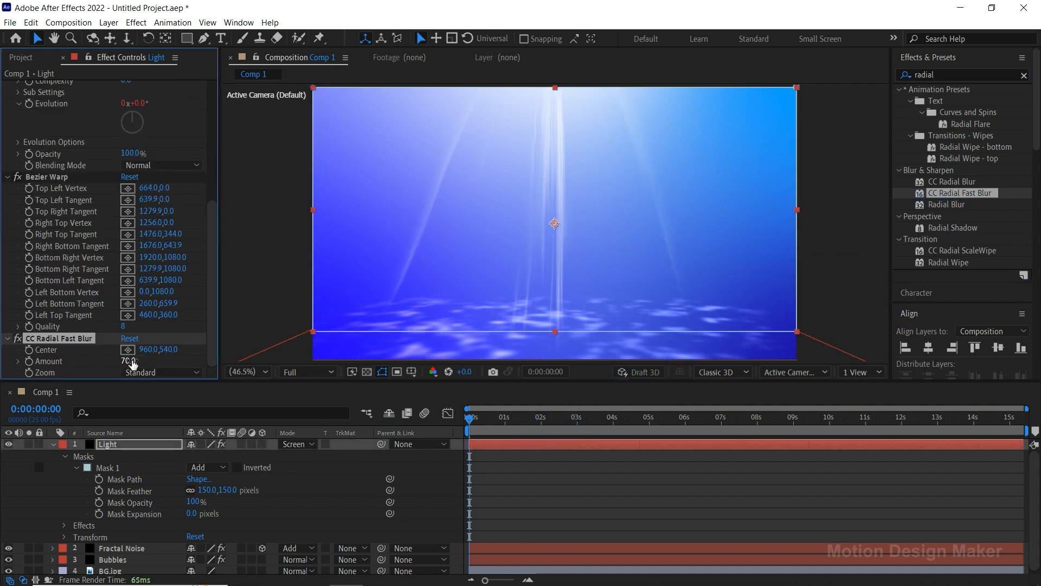
Collapse the Light layer, enlarge the composition view and preview the scene with the blurred light rays.
{"action": "left_click", "coordinate": [53, 445]}
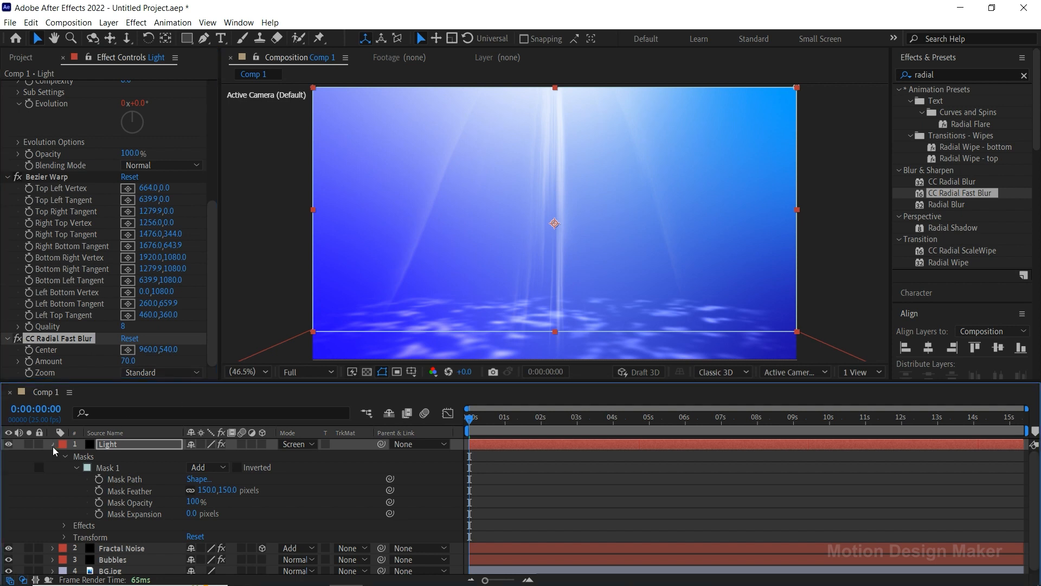
{"action": "left_click_drag", "start_coordinate": [565, 381], "coordinate": [565, 462]}
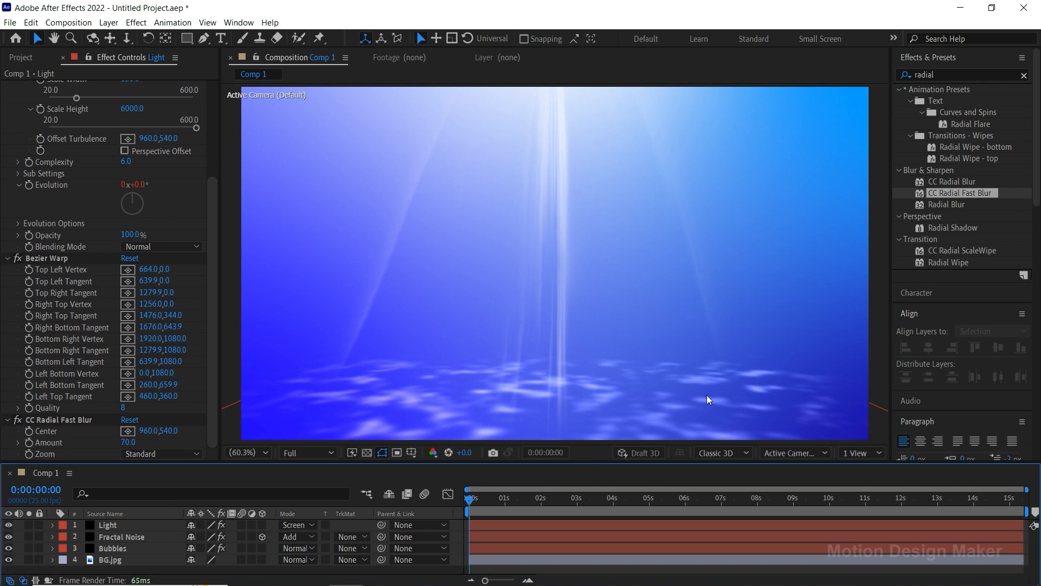
{"action": "key", "text": "space"}
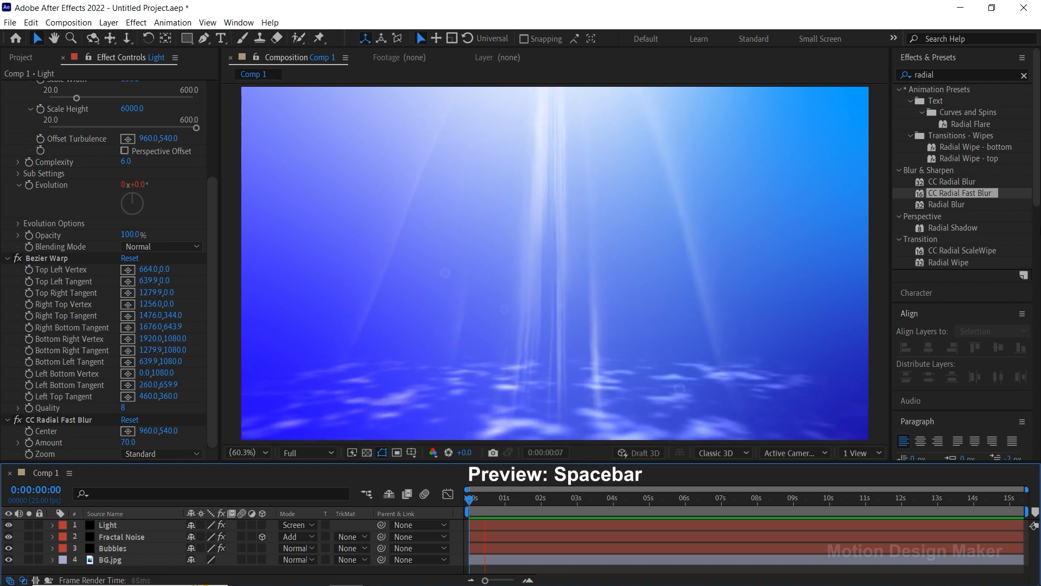